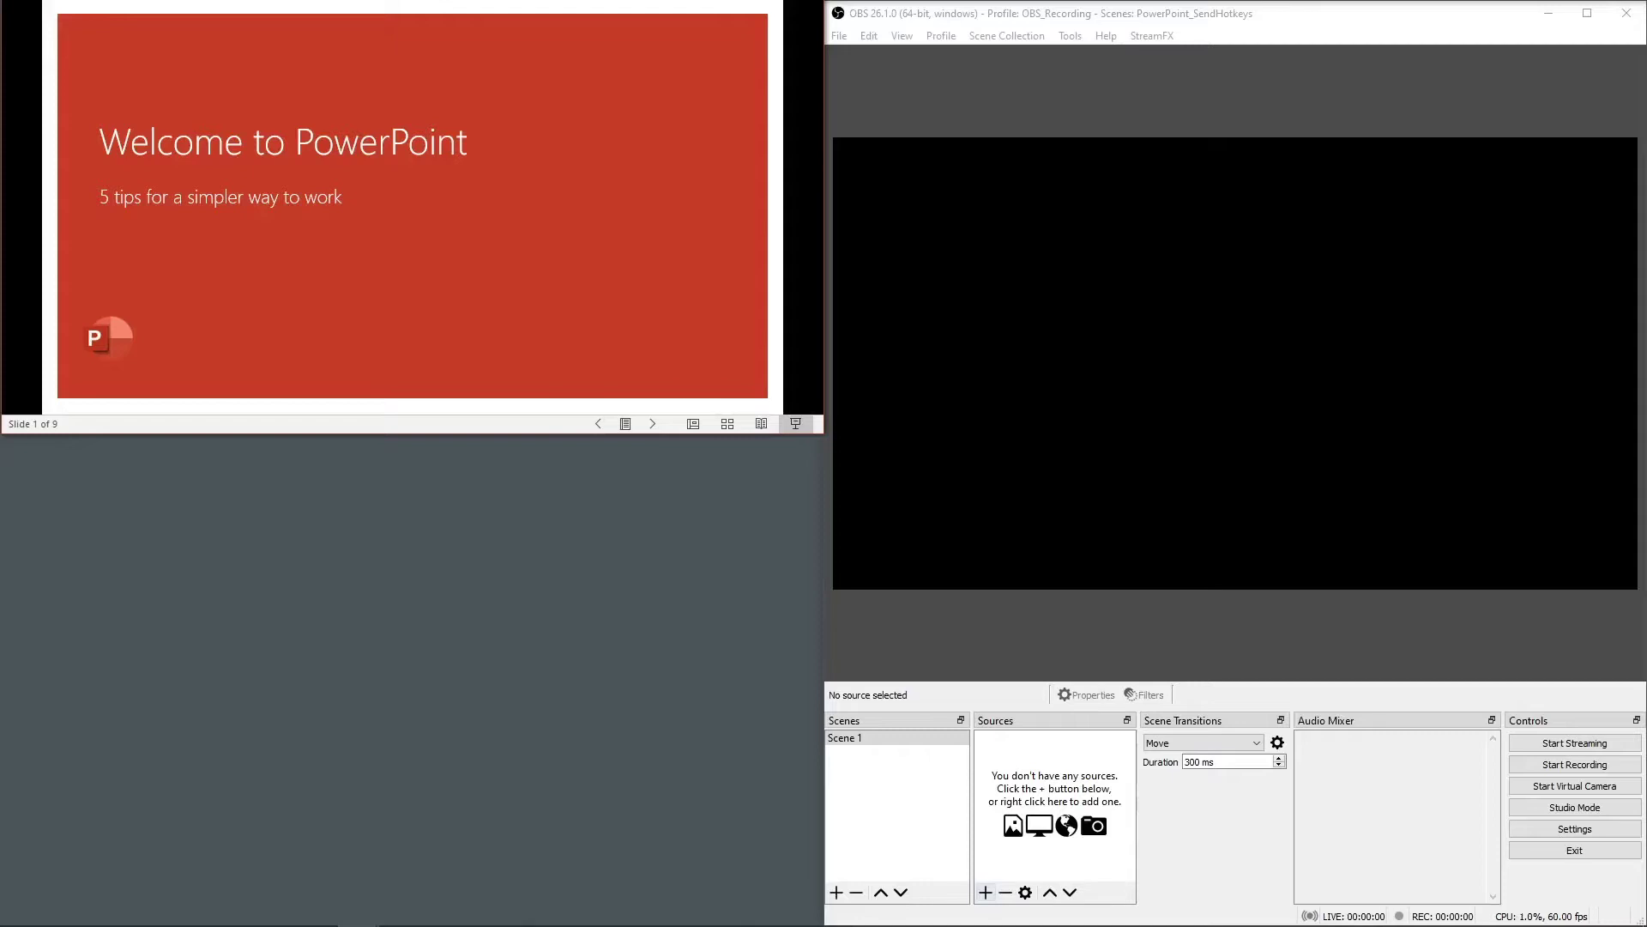
Add a Window Capture source, default name, capturing the PowerPoint Slide Show window.
click(986, 893)
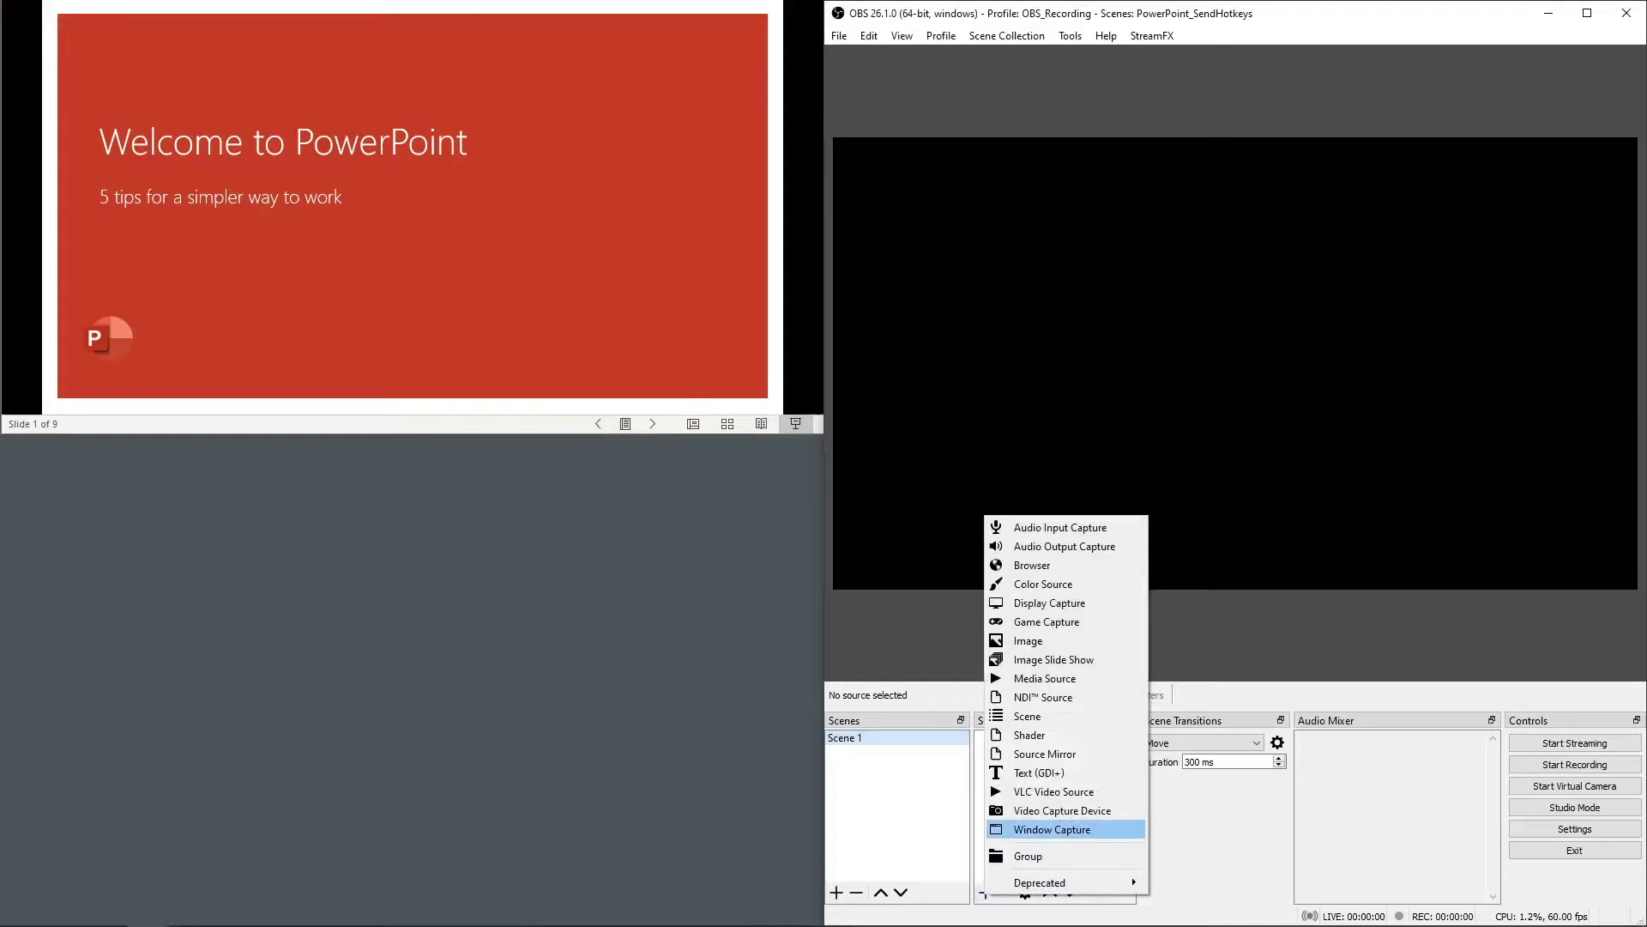
click(1052, 829)
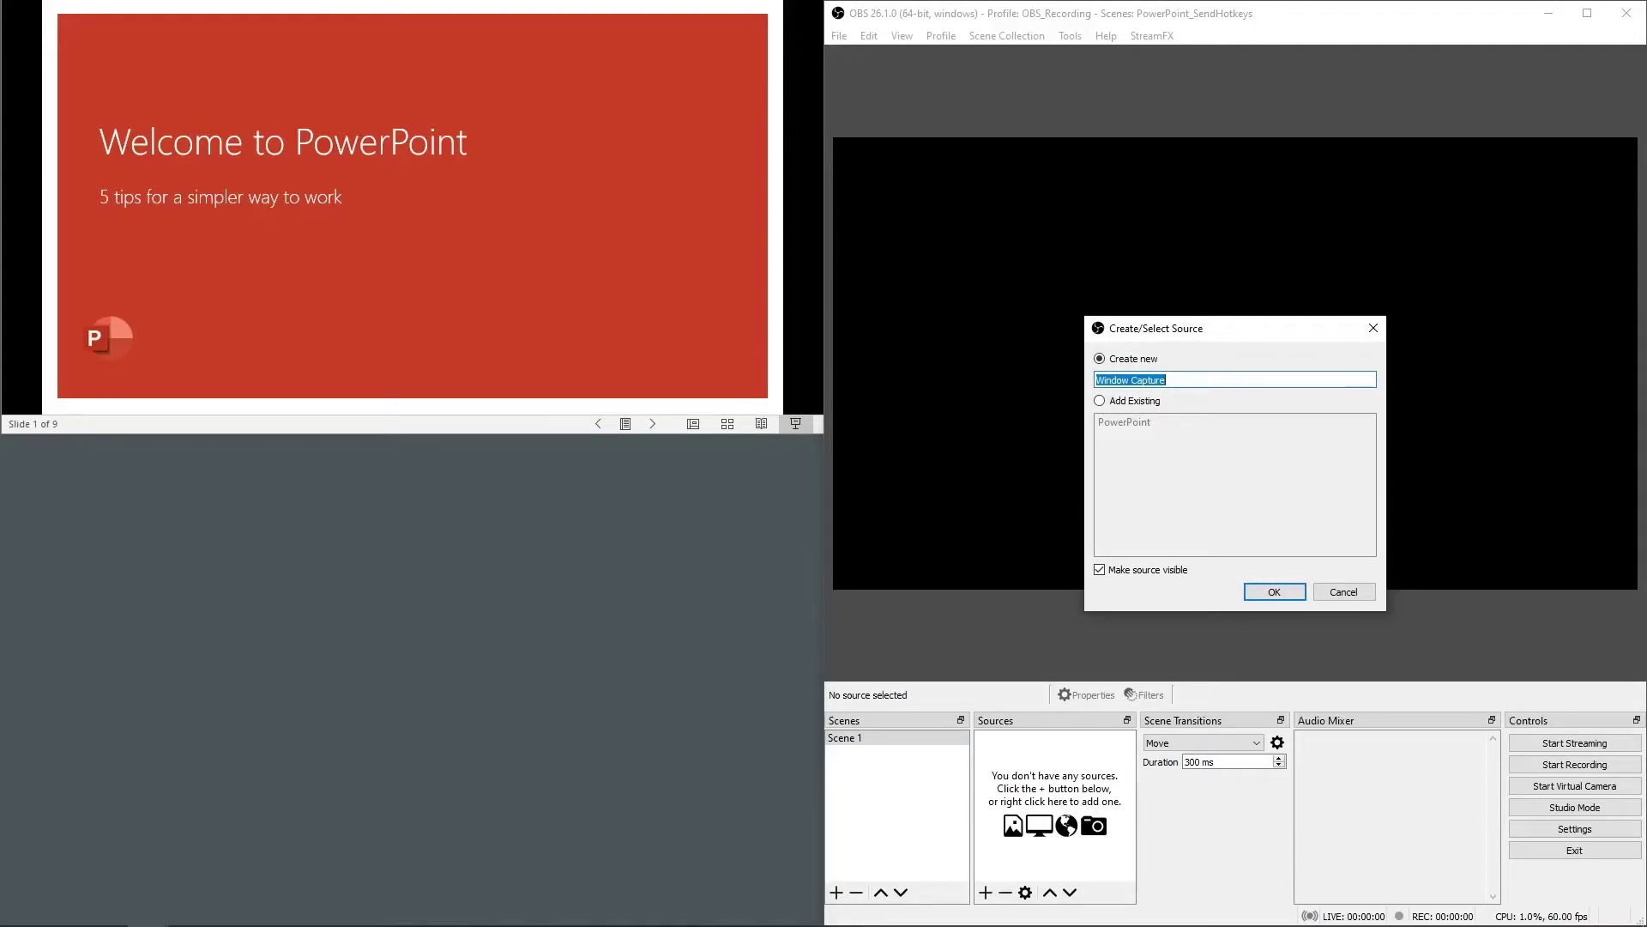
click(1284, 591)
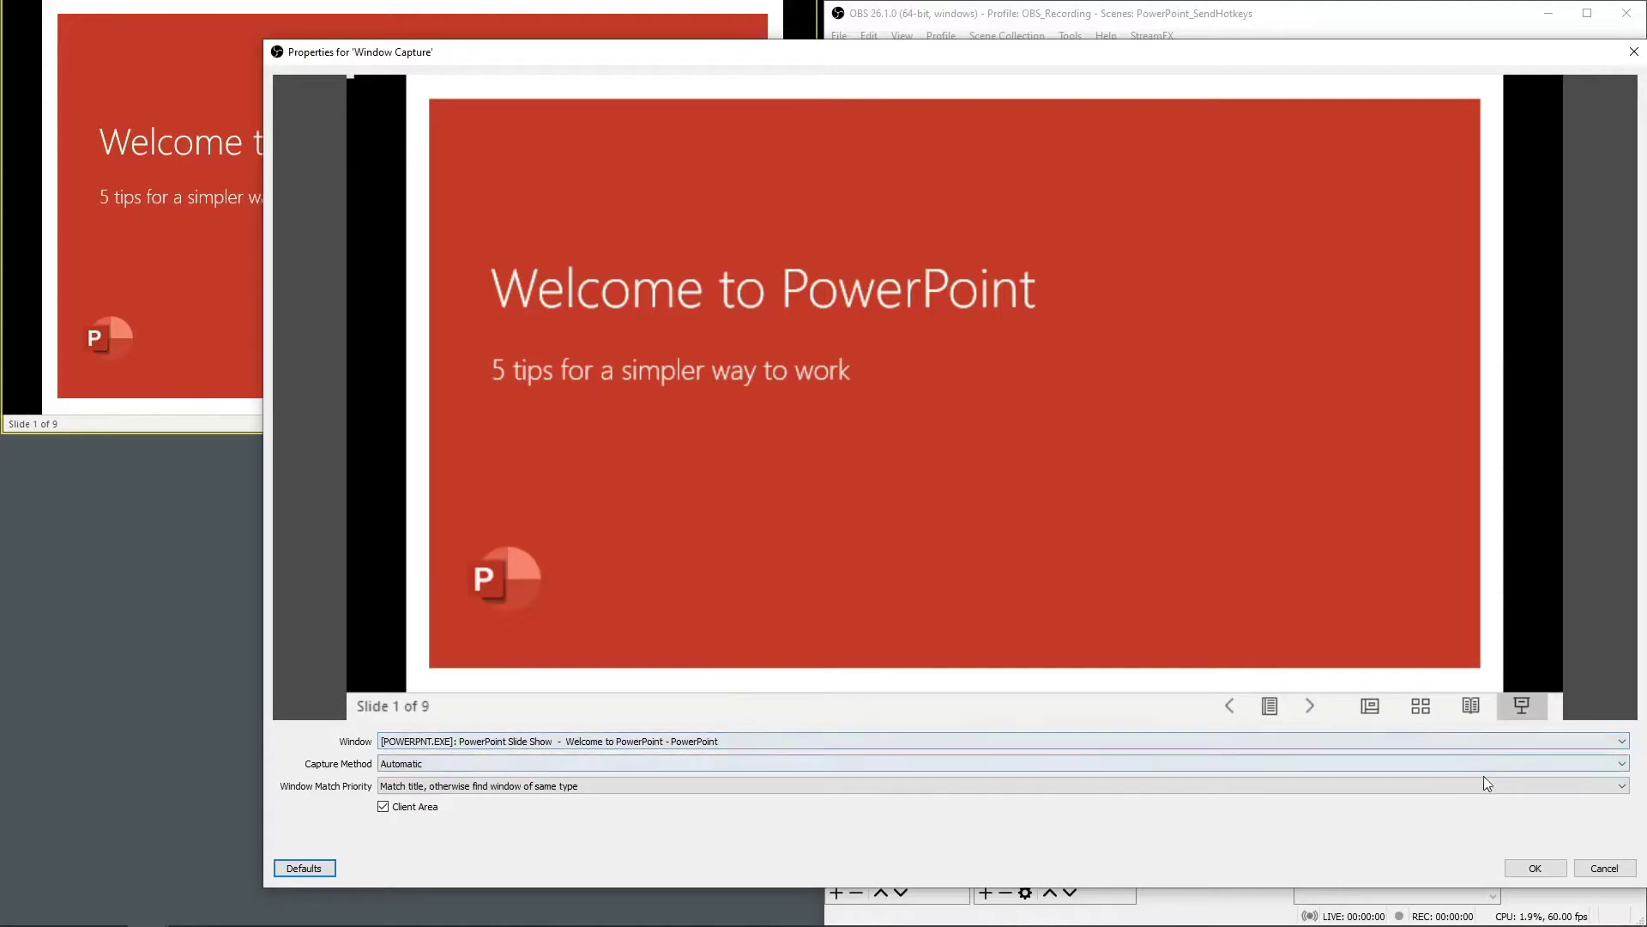
click(1535, 868)
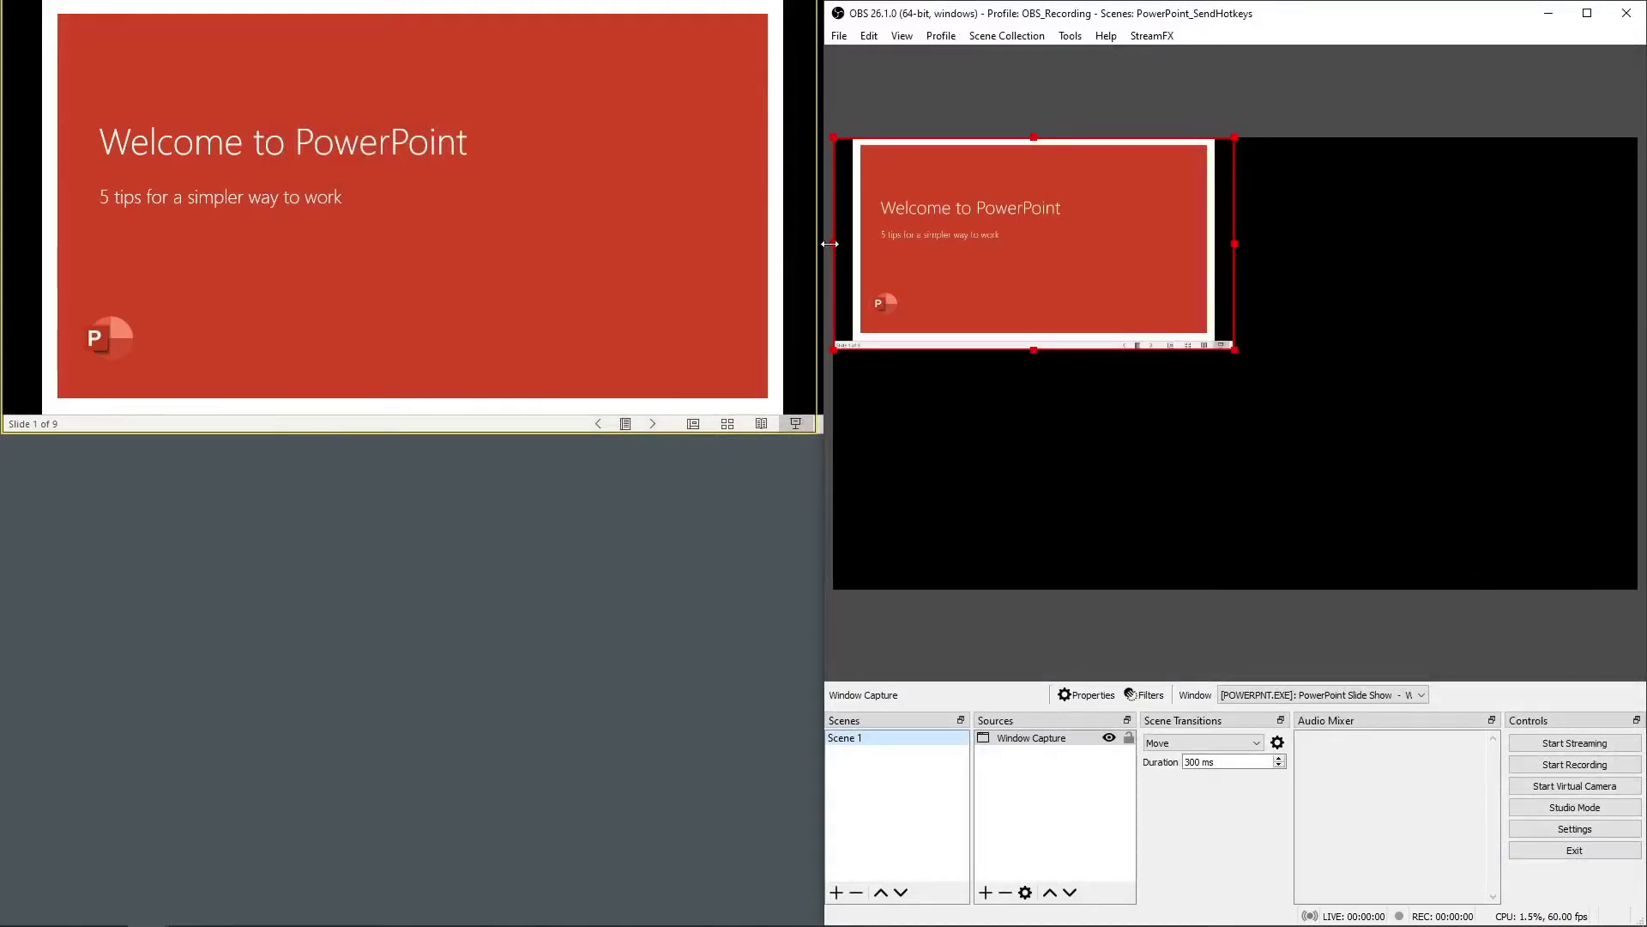
Crop the left and right black strips and bottom status bar, then scale the capture to canvas width.
drag(830, 244, 853, 246)
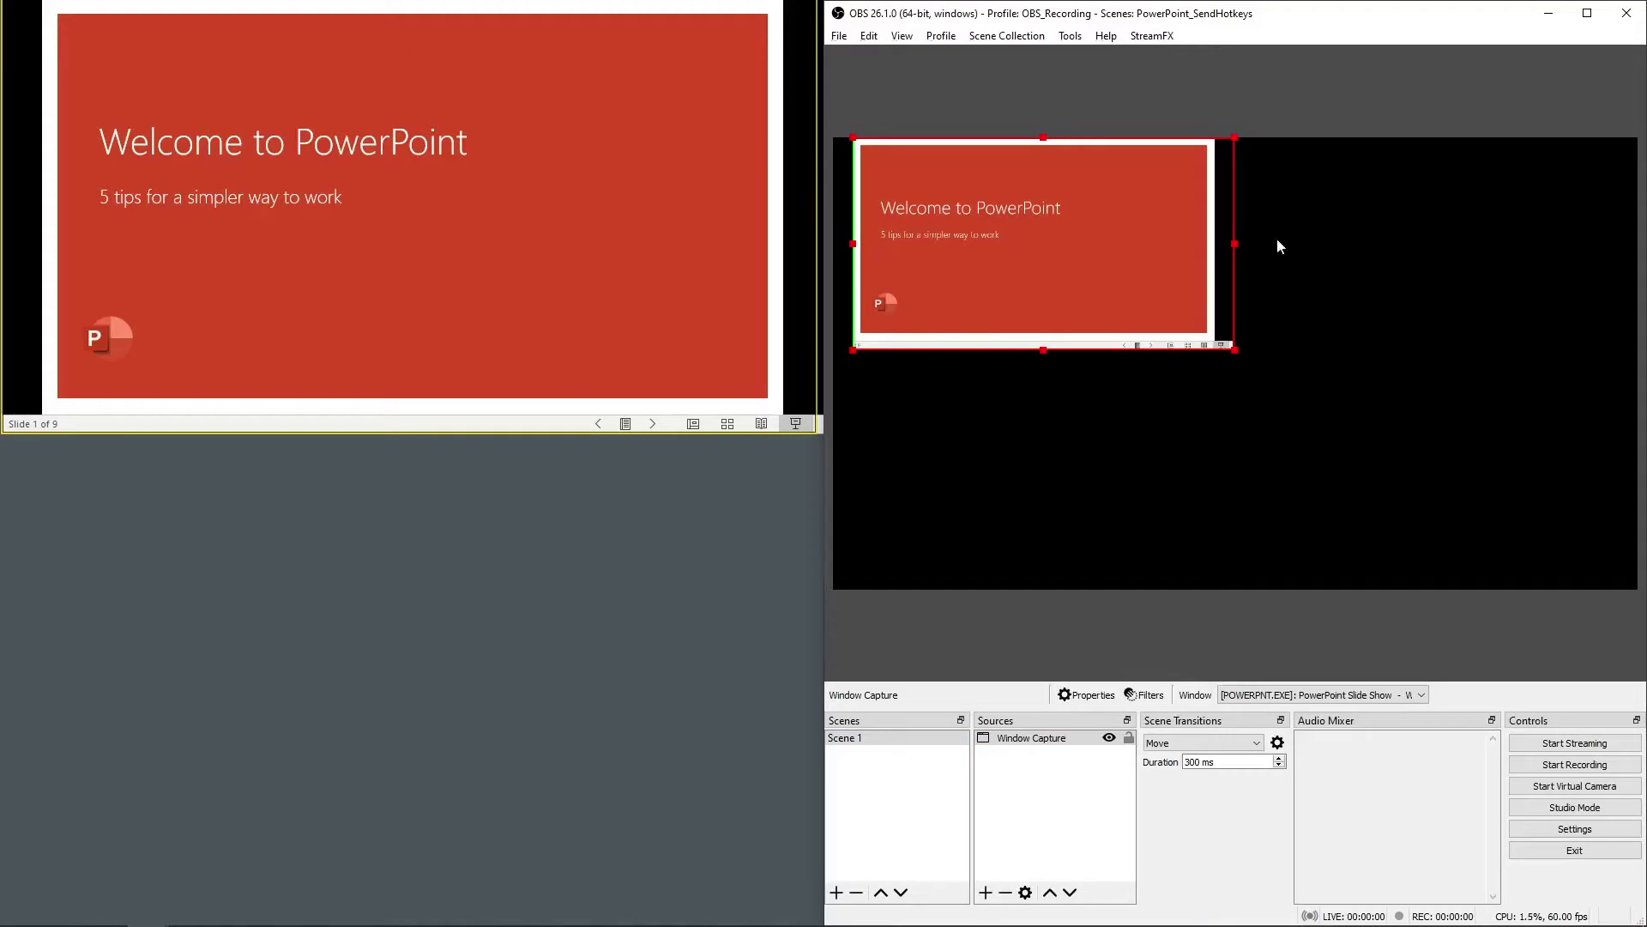
drag(1233, 244, 1218, 255)
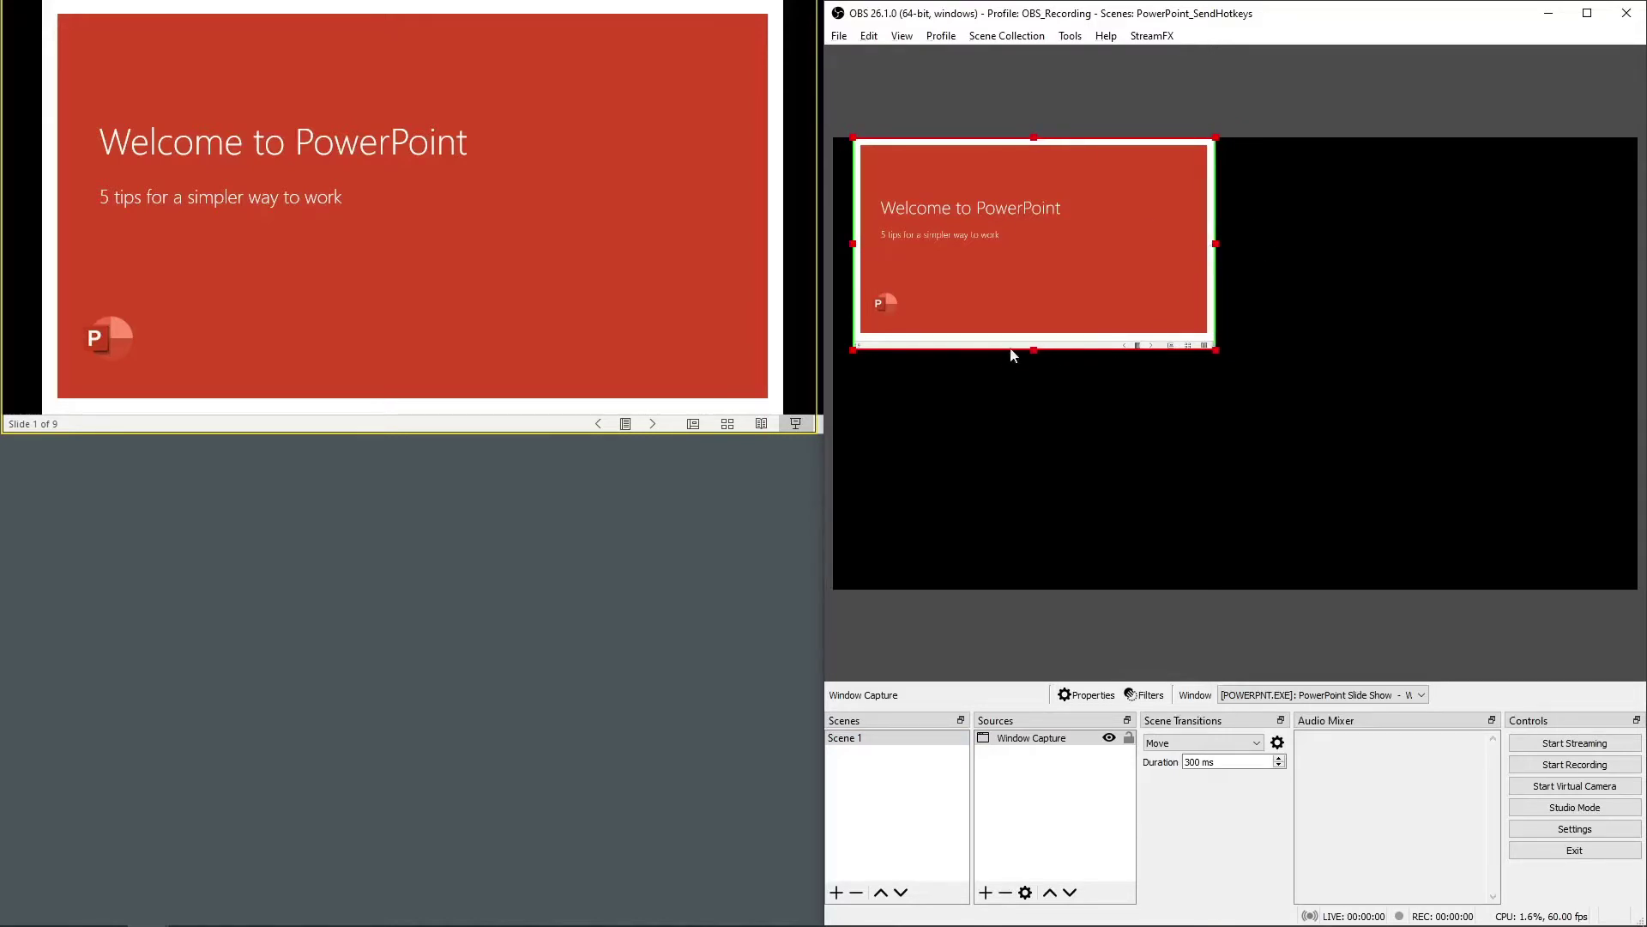
drag(1035, 346, 1045, 297)
drag(1196, 344, 1500, 601)
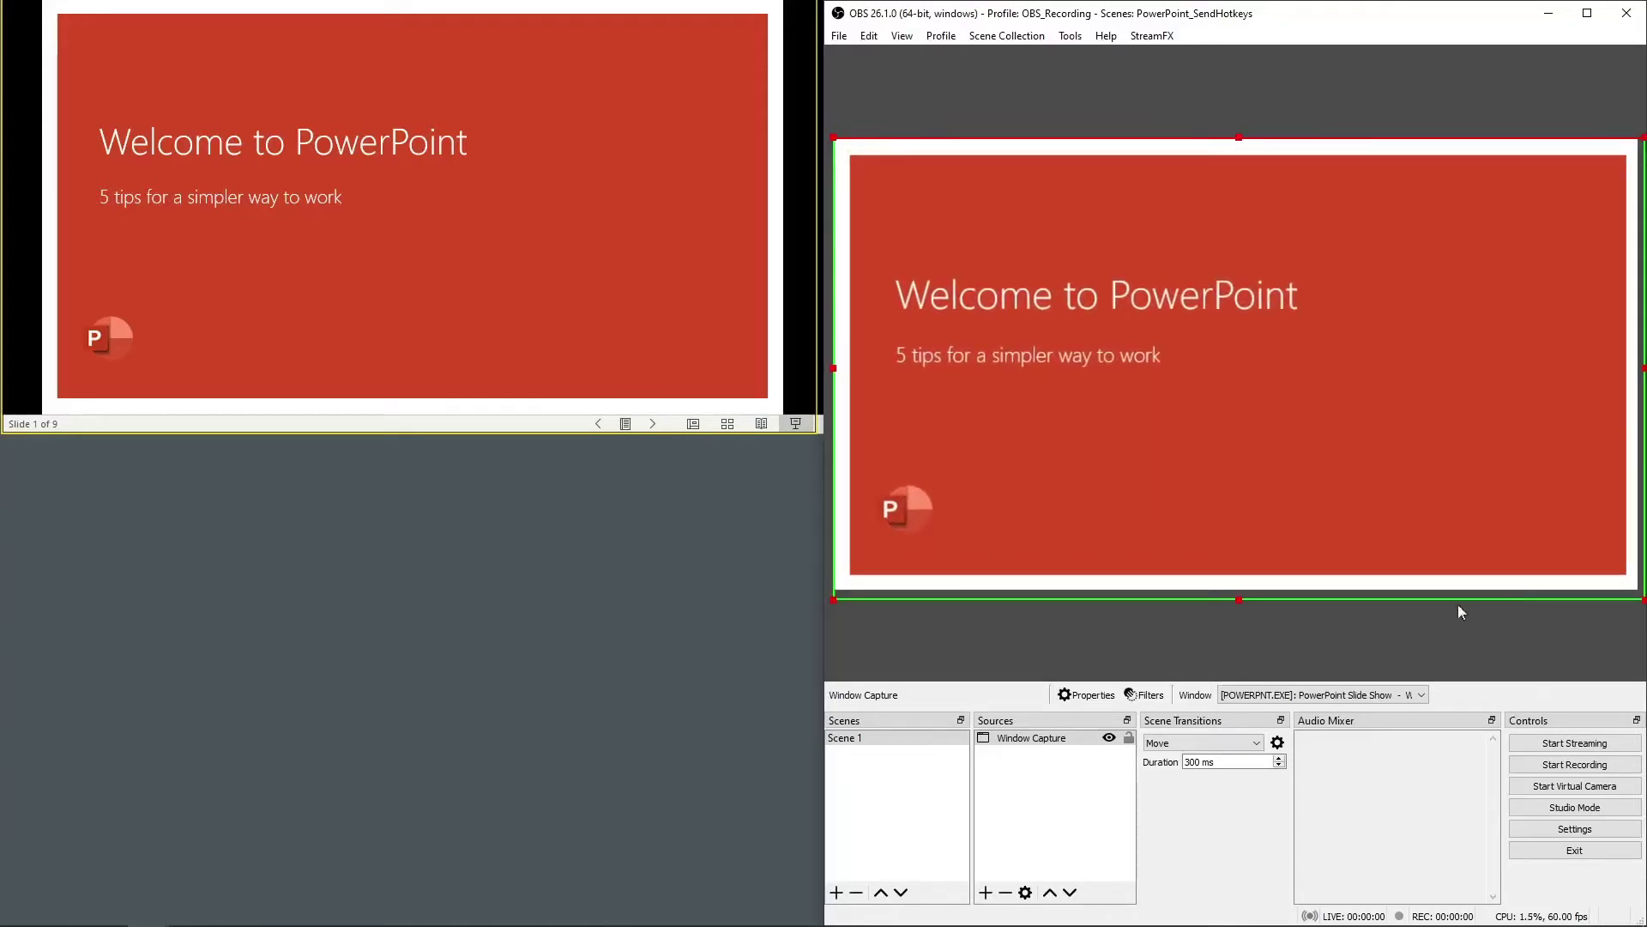
click(1130, 638)
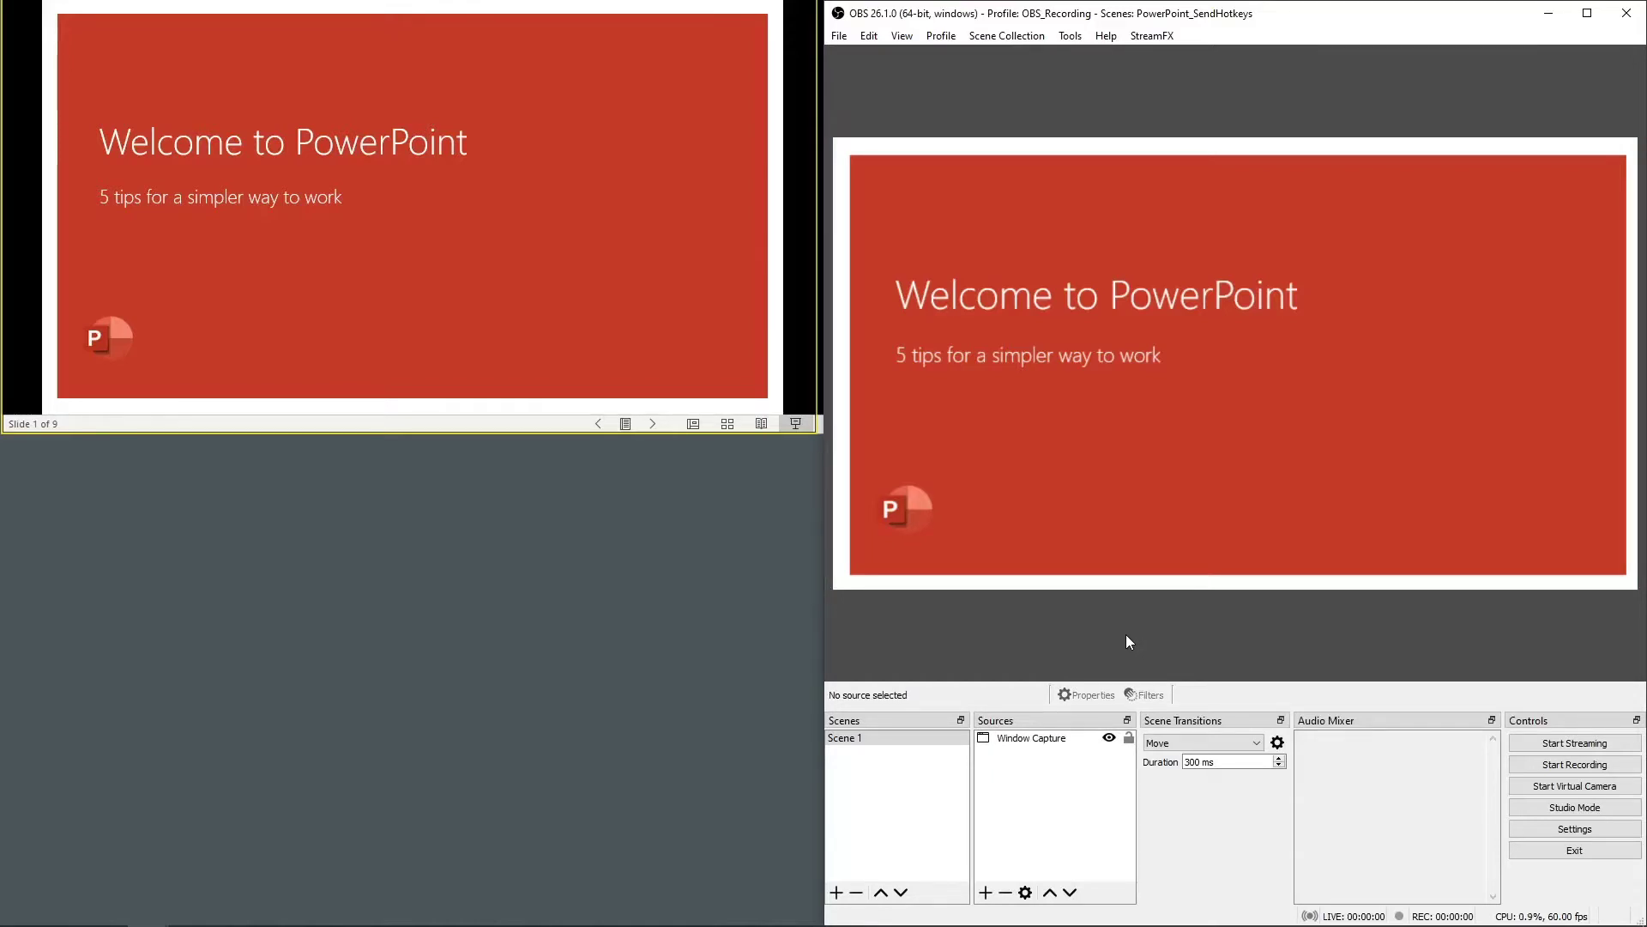
Add a Video Capture Device source, default name, using the LoomieLive Camera device.
click(985, 893)
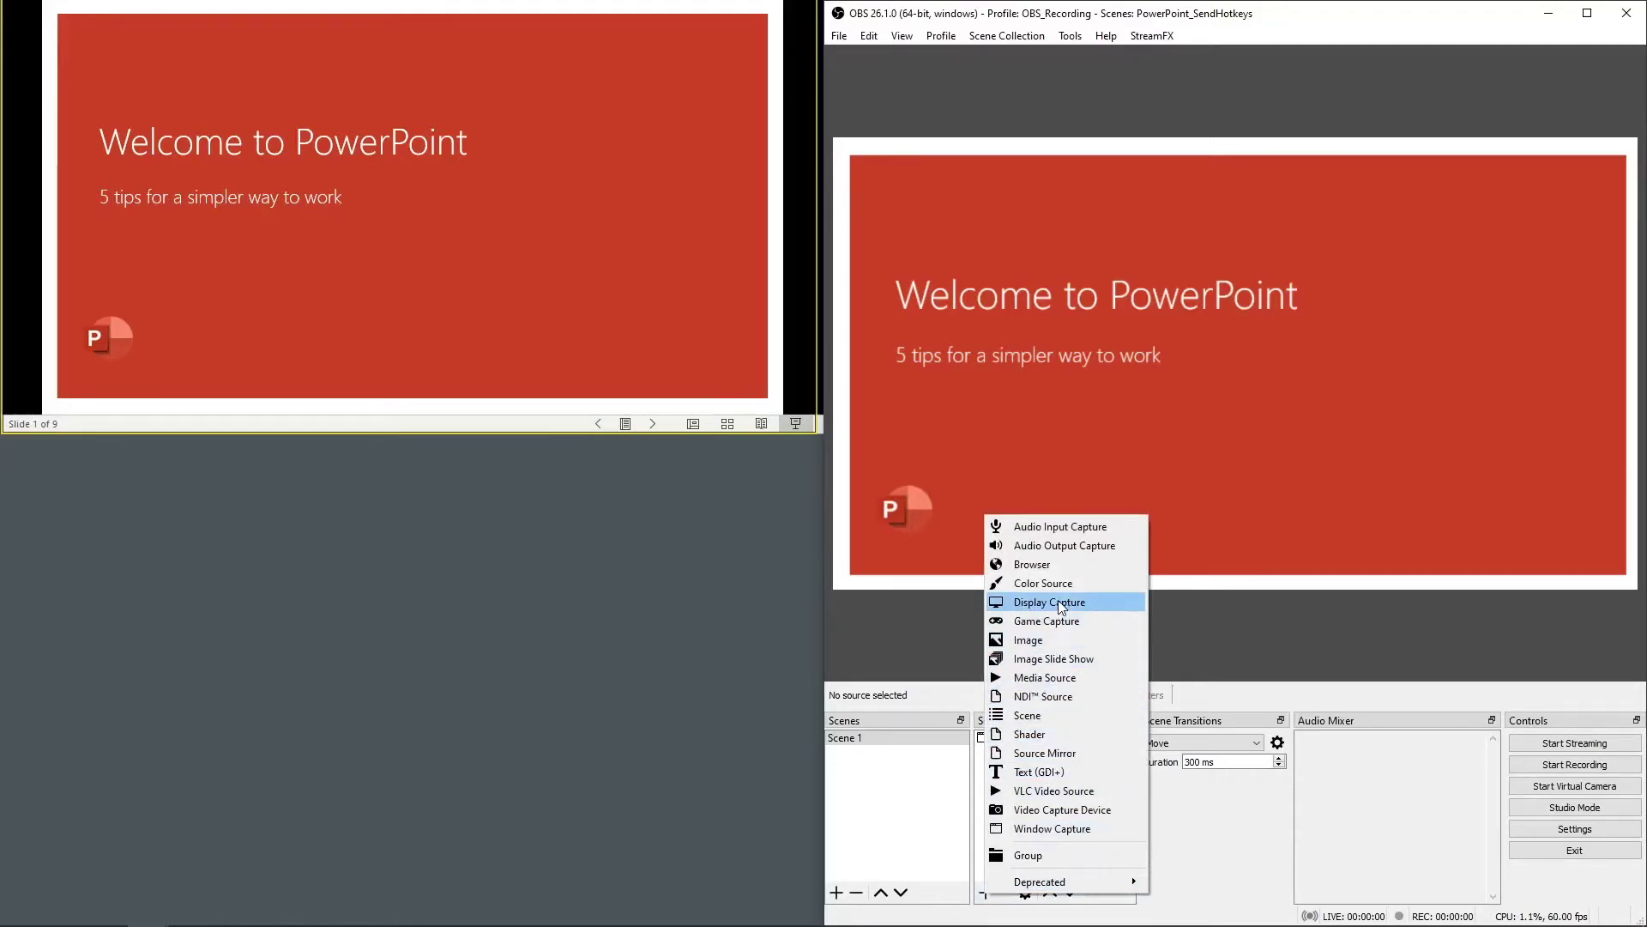
click(1062, 809)
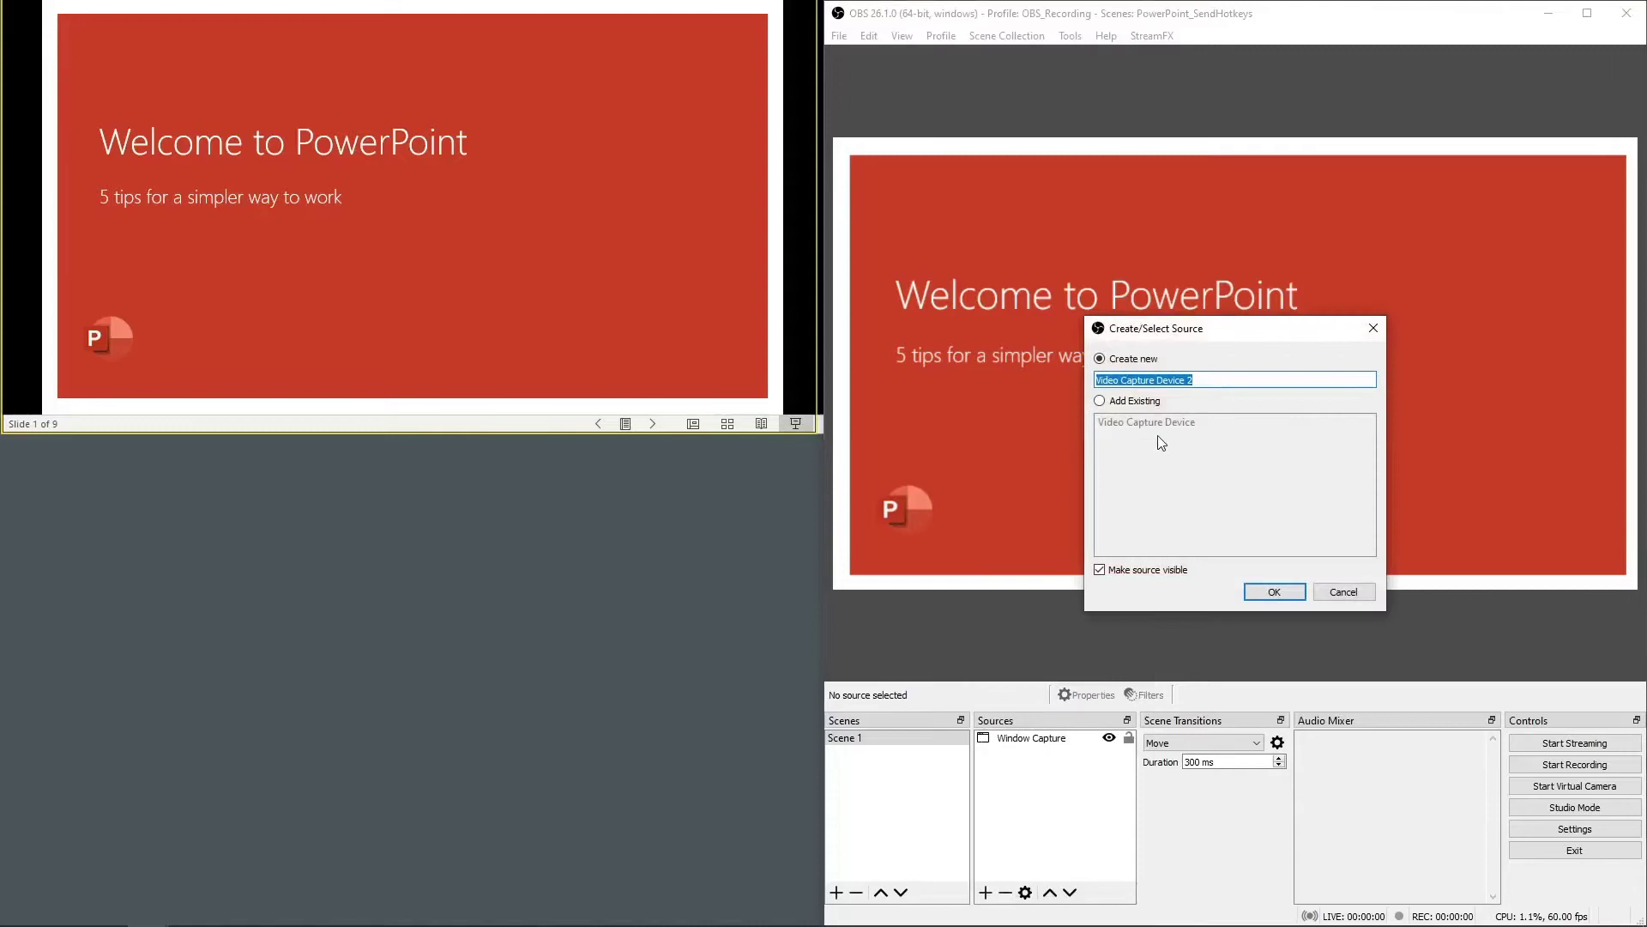
click(1286, 592)
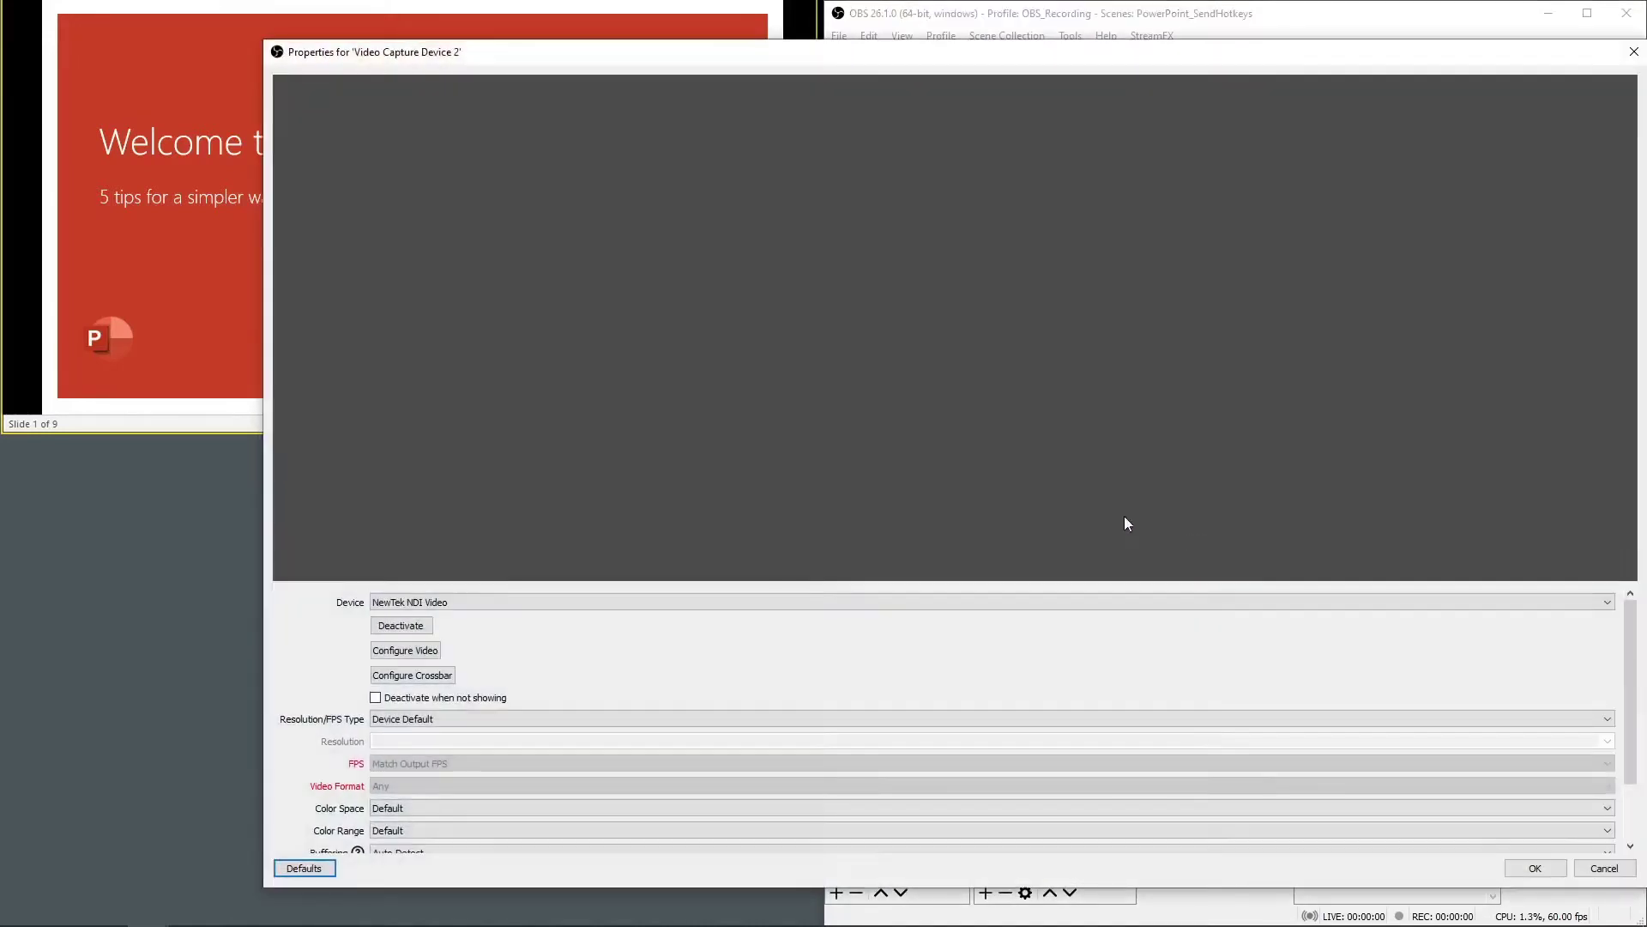
click(492, 601)
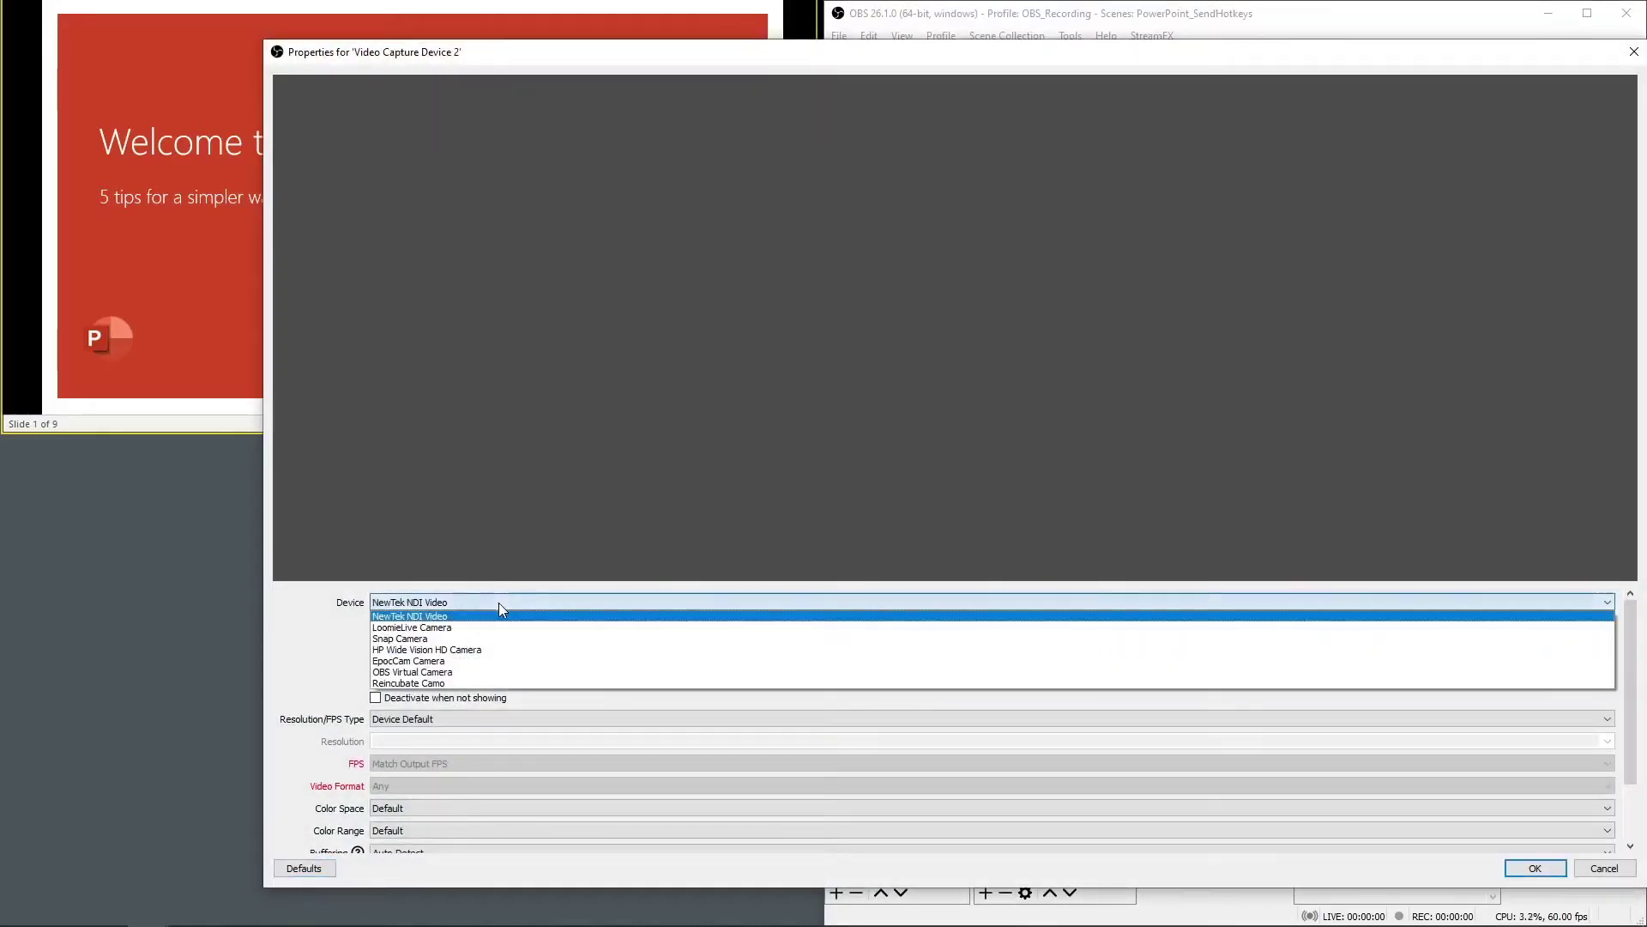
click(447, 628)
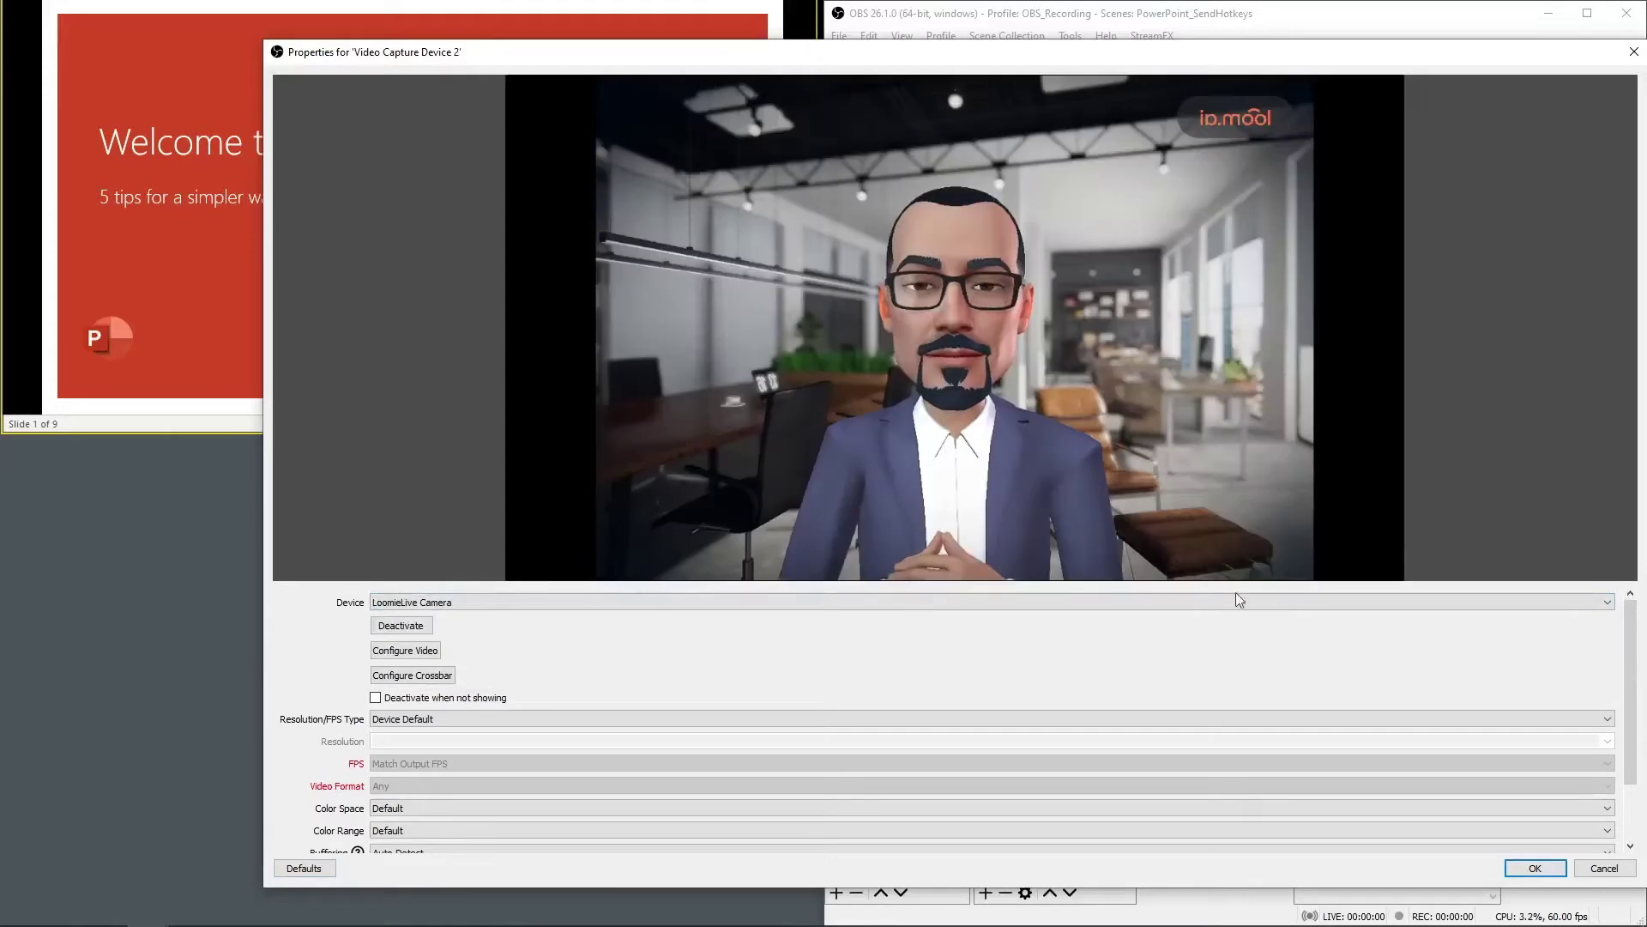
click(1535, 870)
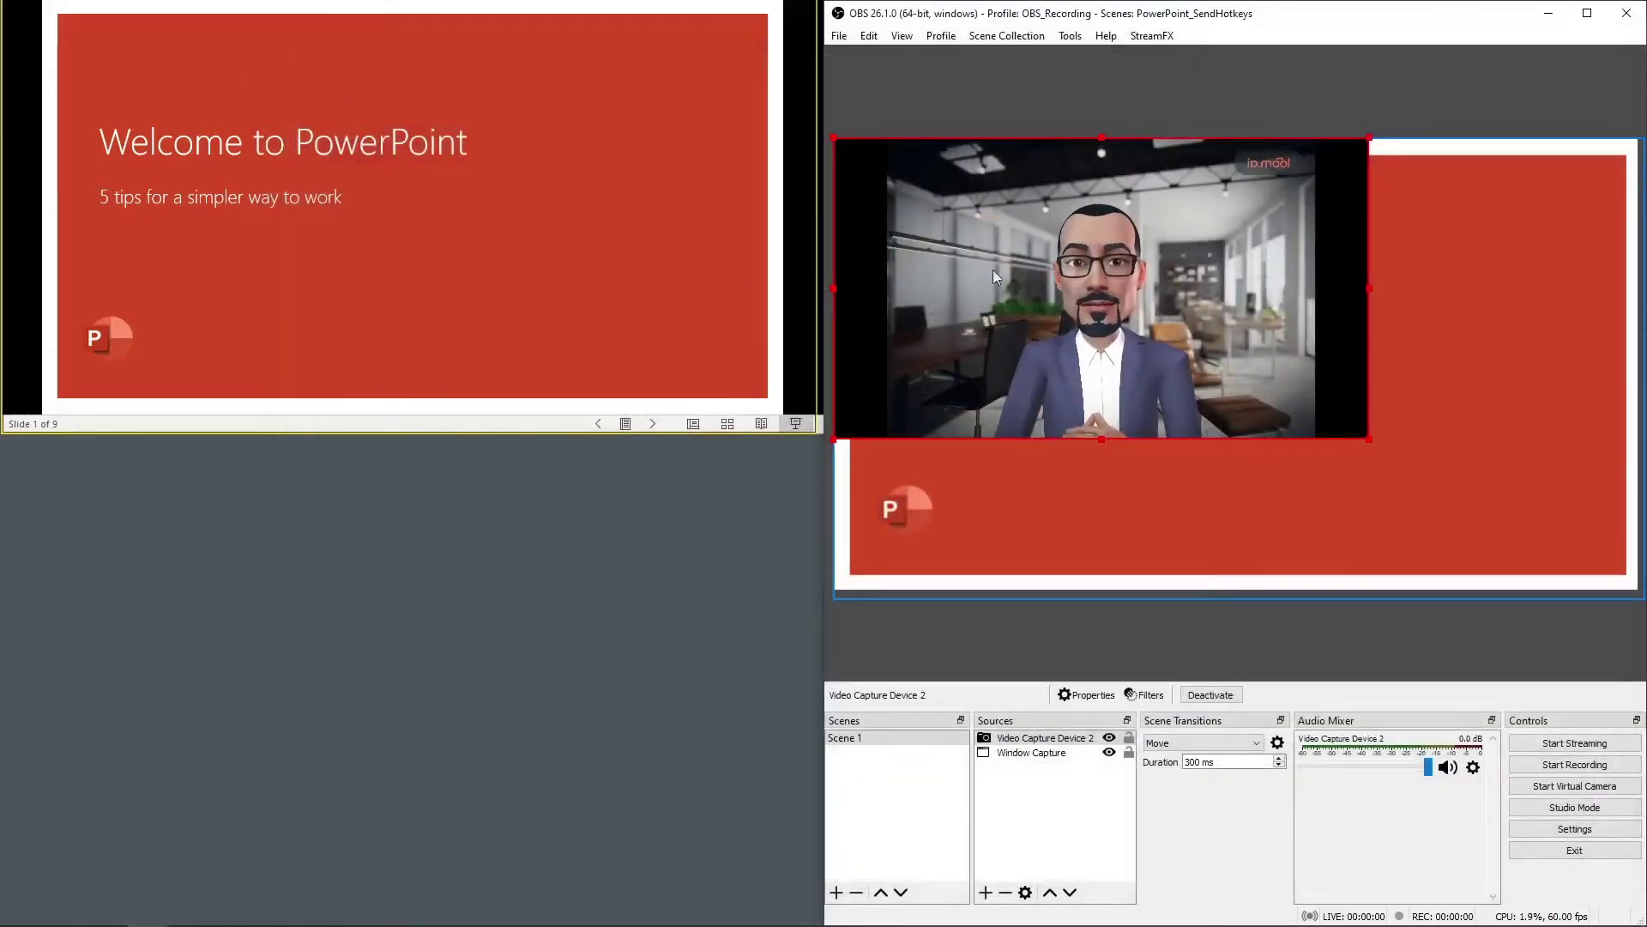
Crop the avatar feed's sides and place it, enlarged, over the slide's right third.
key(alt)
drag(833, 289, 989, 288)
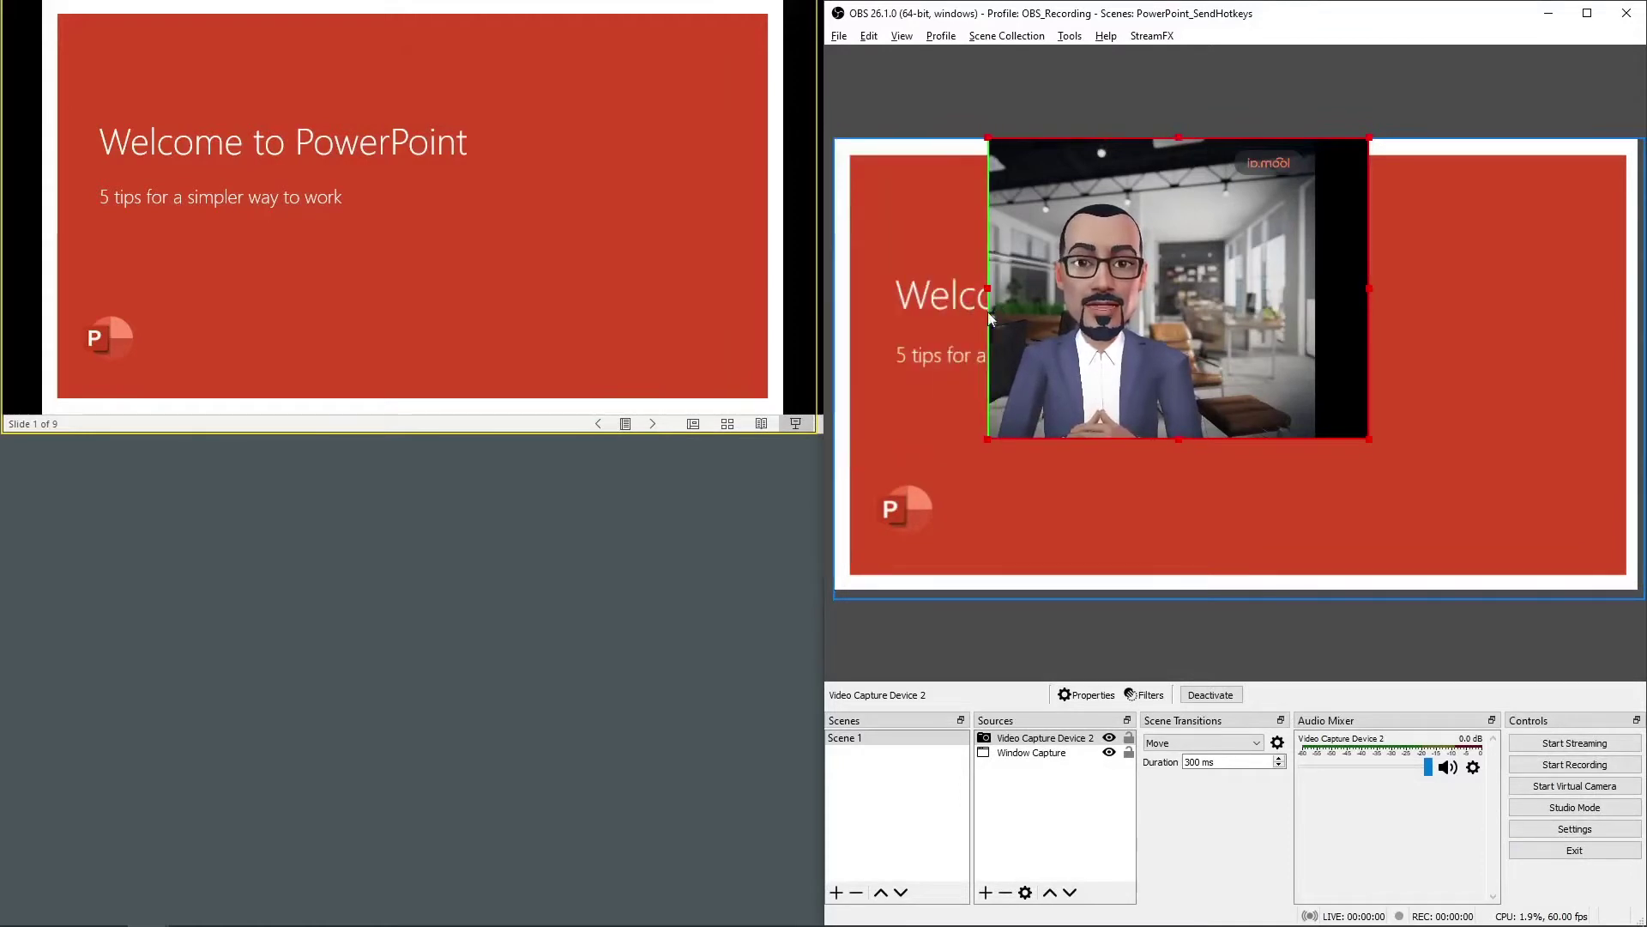
drag(1364, 290, 1224, 290)
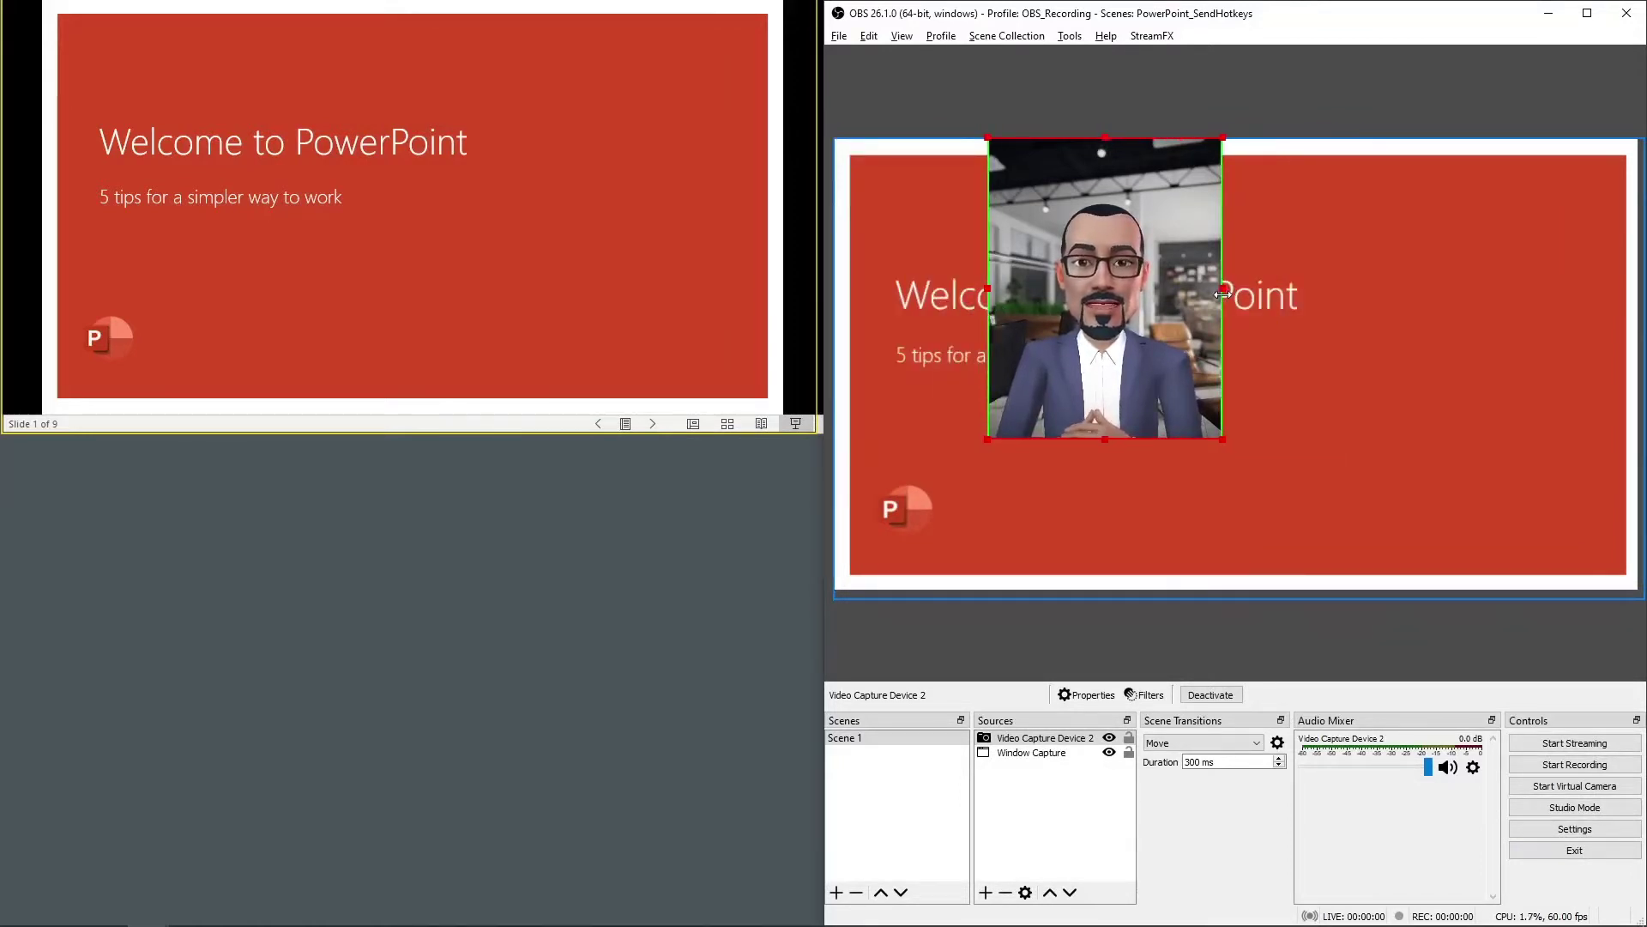
drag(1110, 330, 1431, 347)
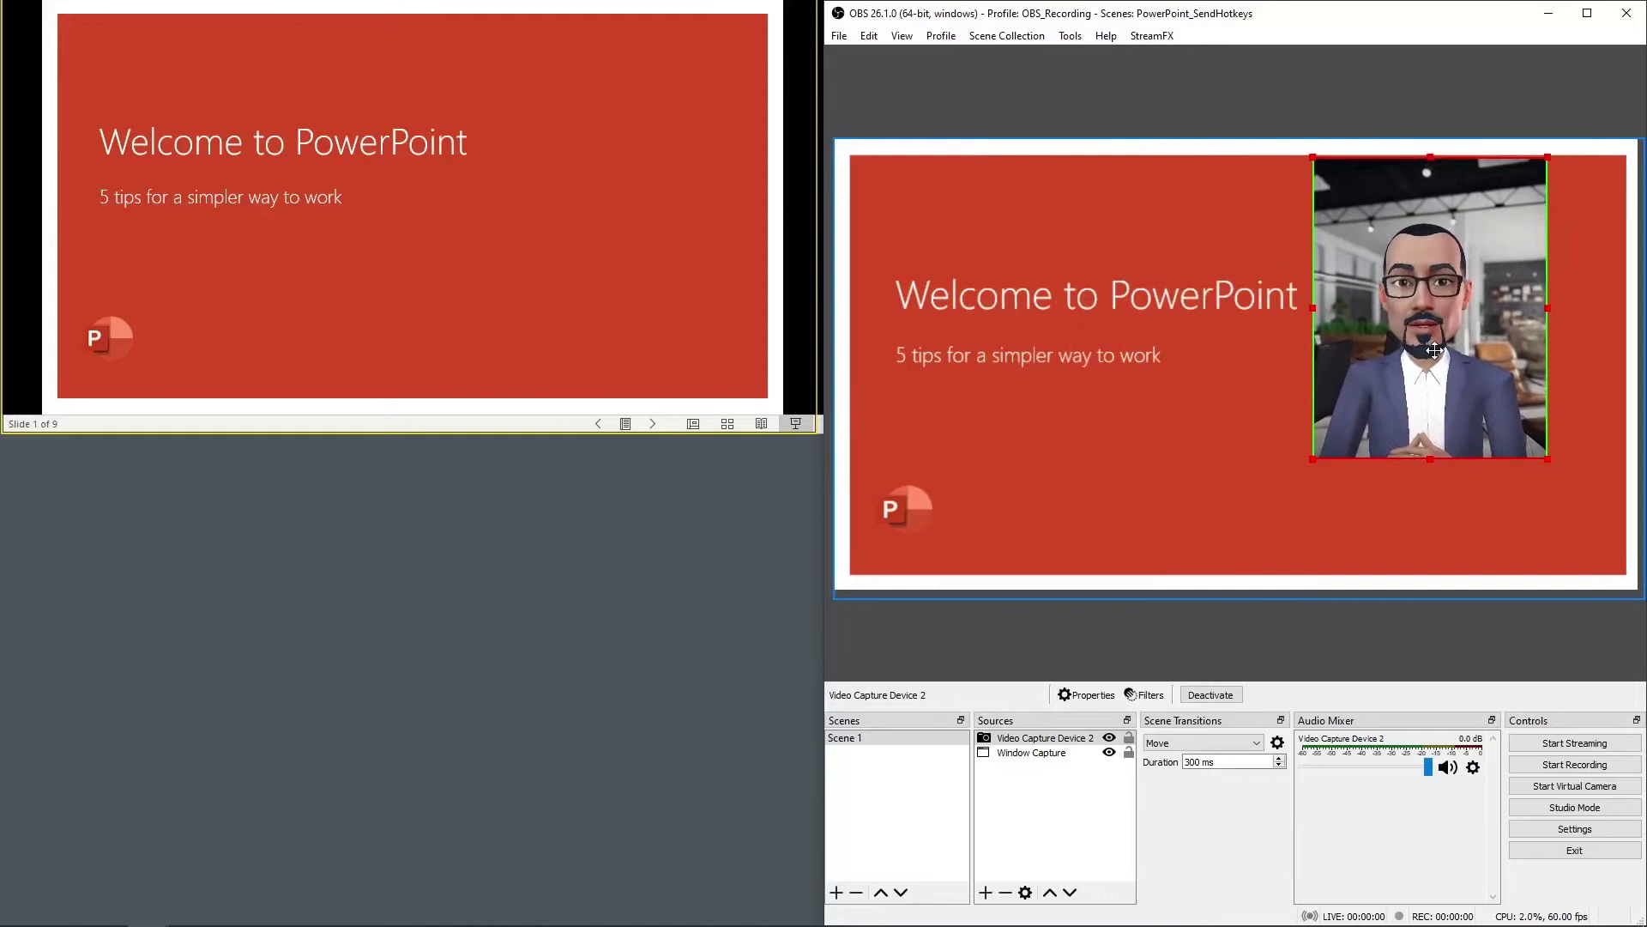
drag(1544, 455, 1584, 527)
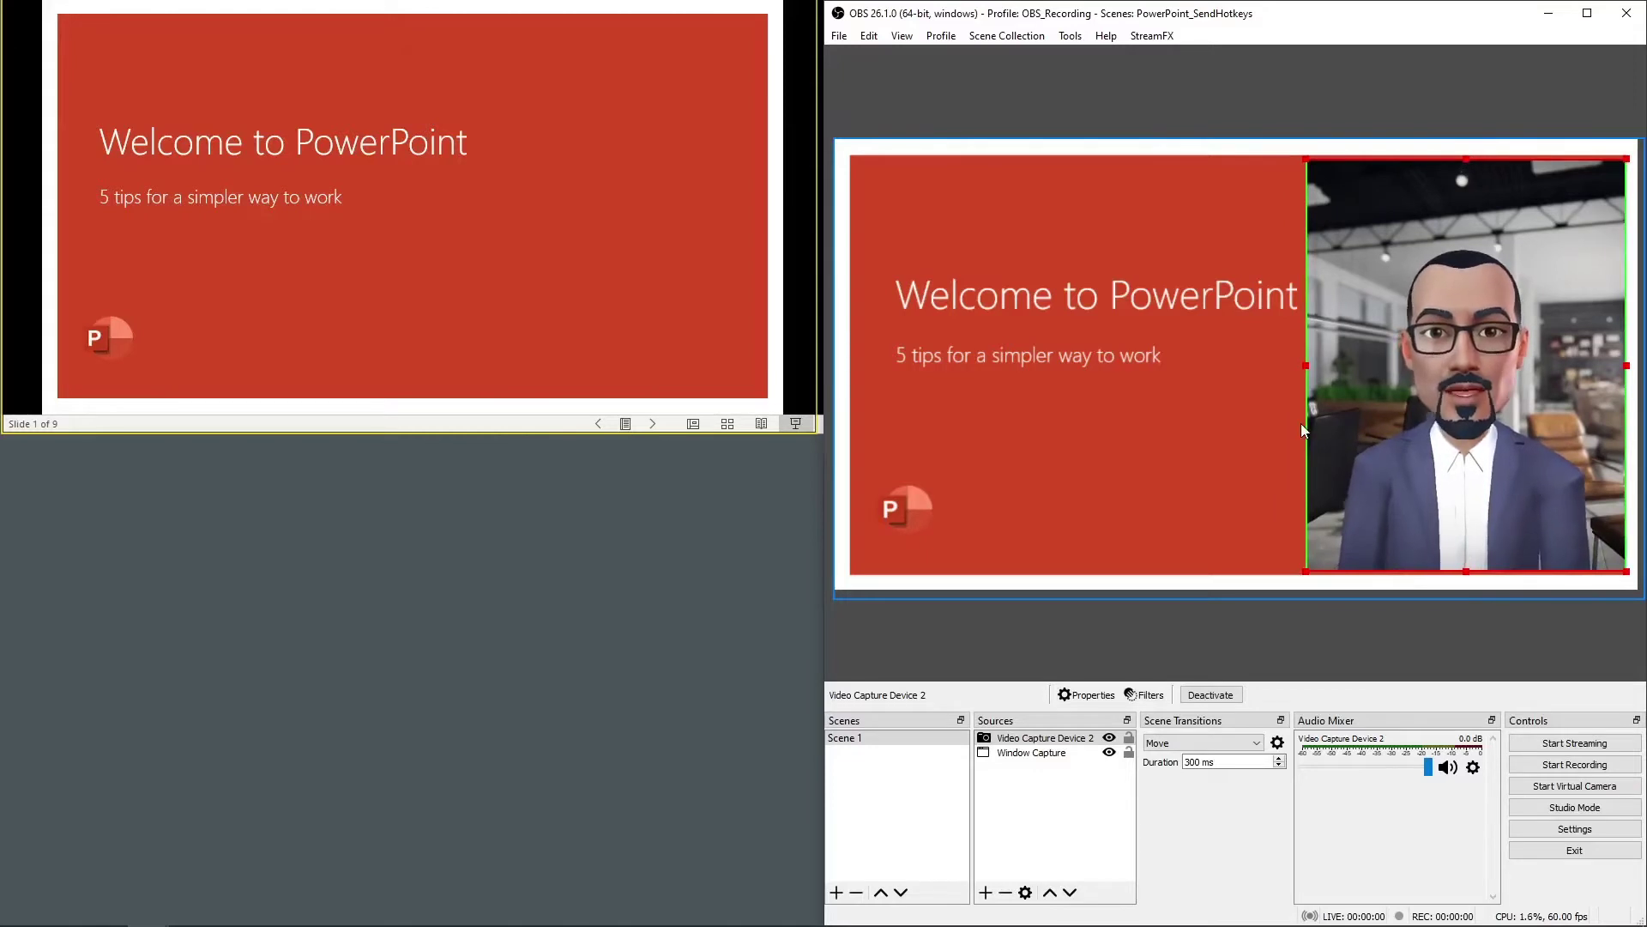
Rename Scene 1 to 'Right Third'.
right_click(857, 739)
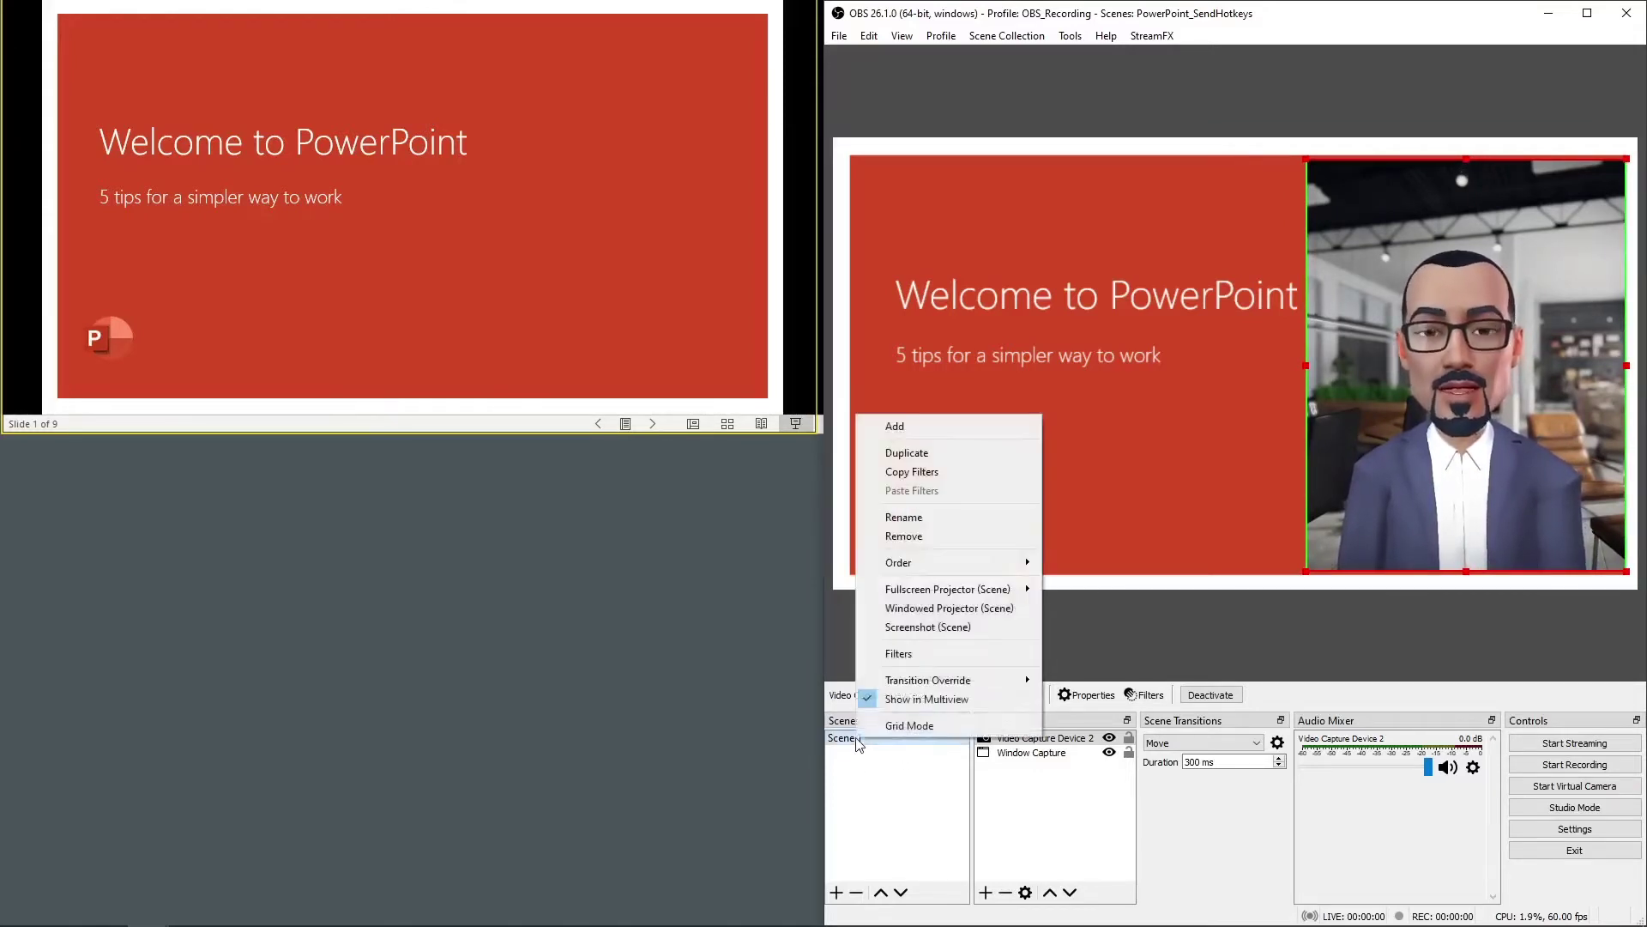
click(942, 520)
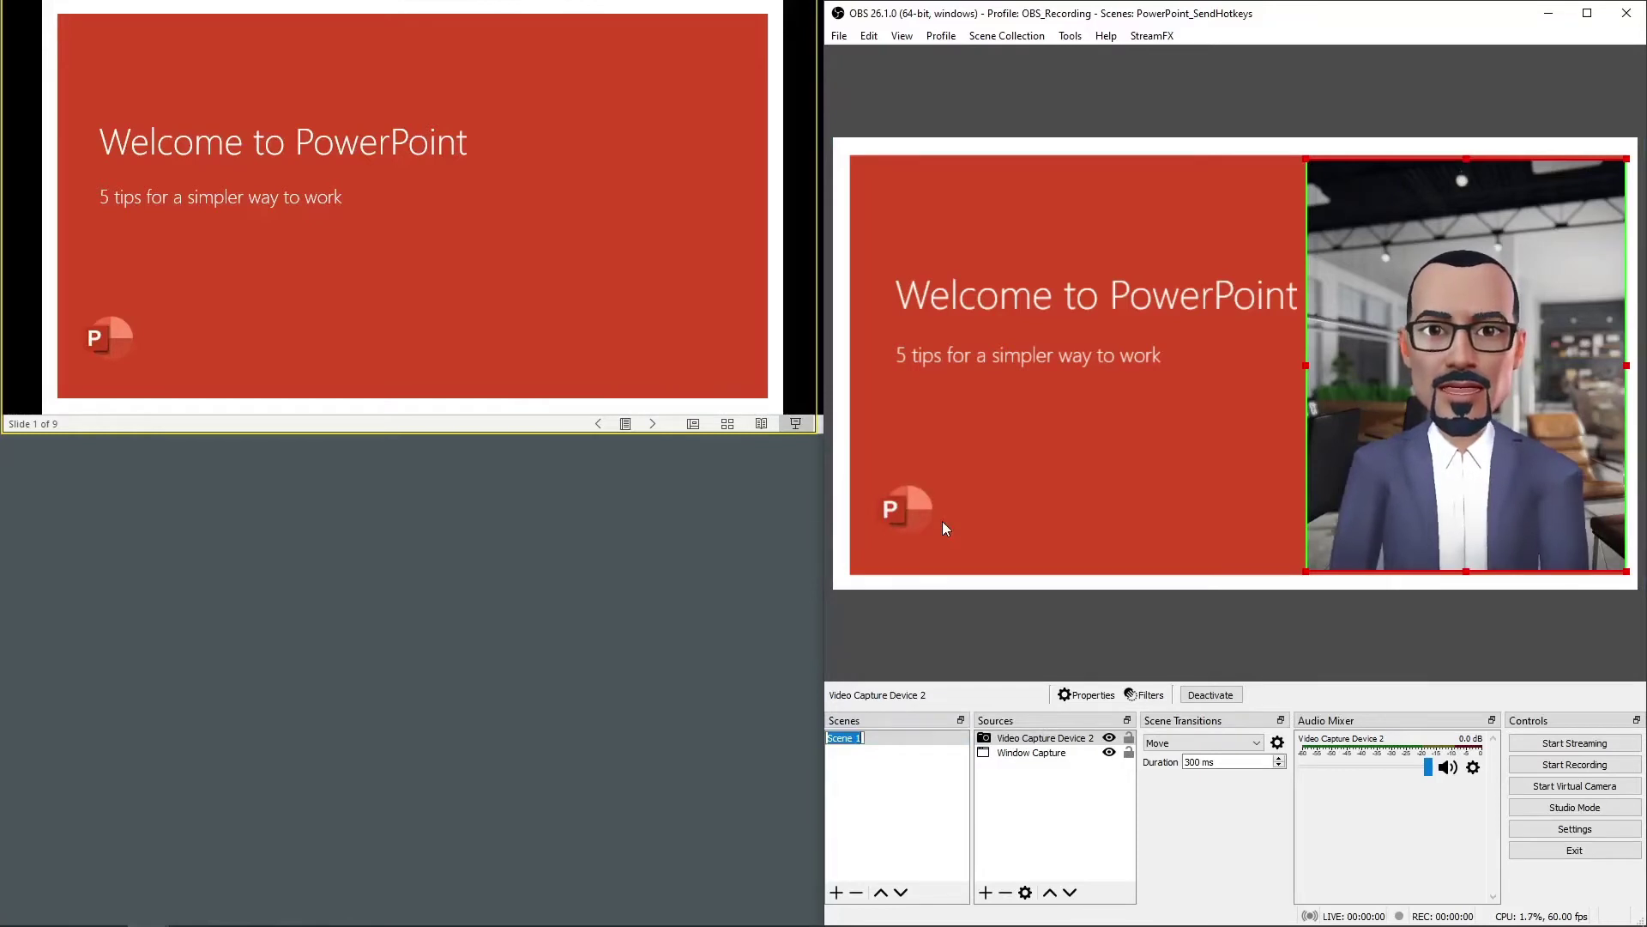
text(Right Third)
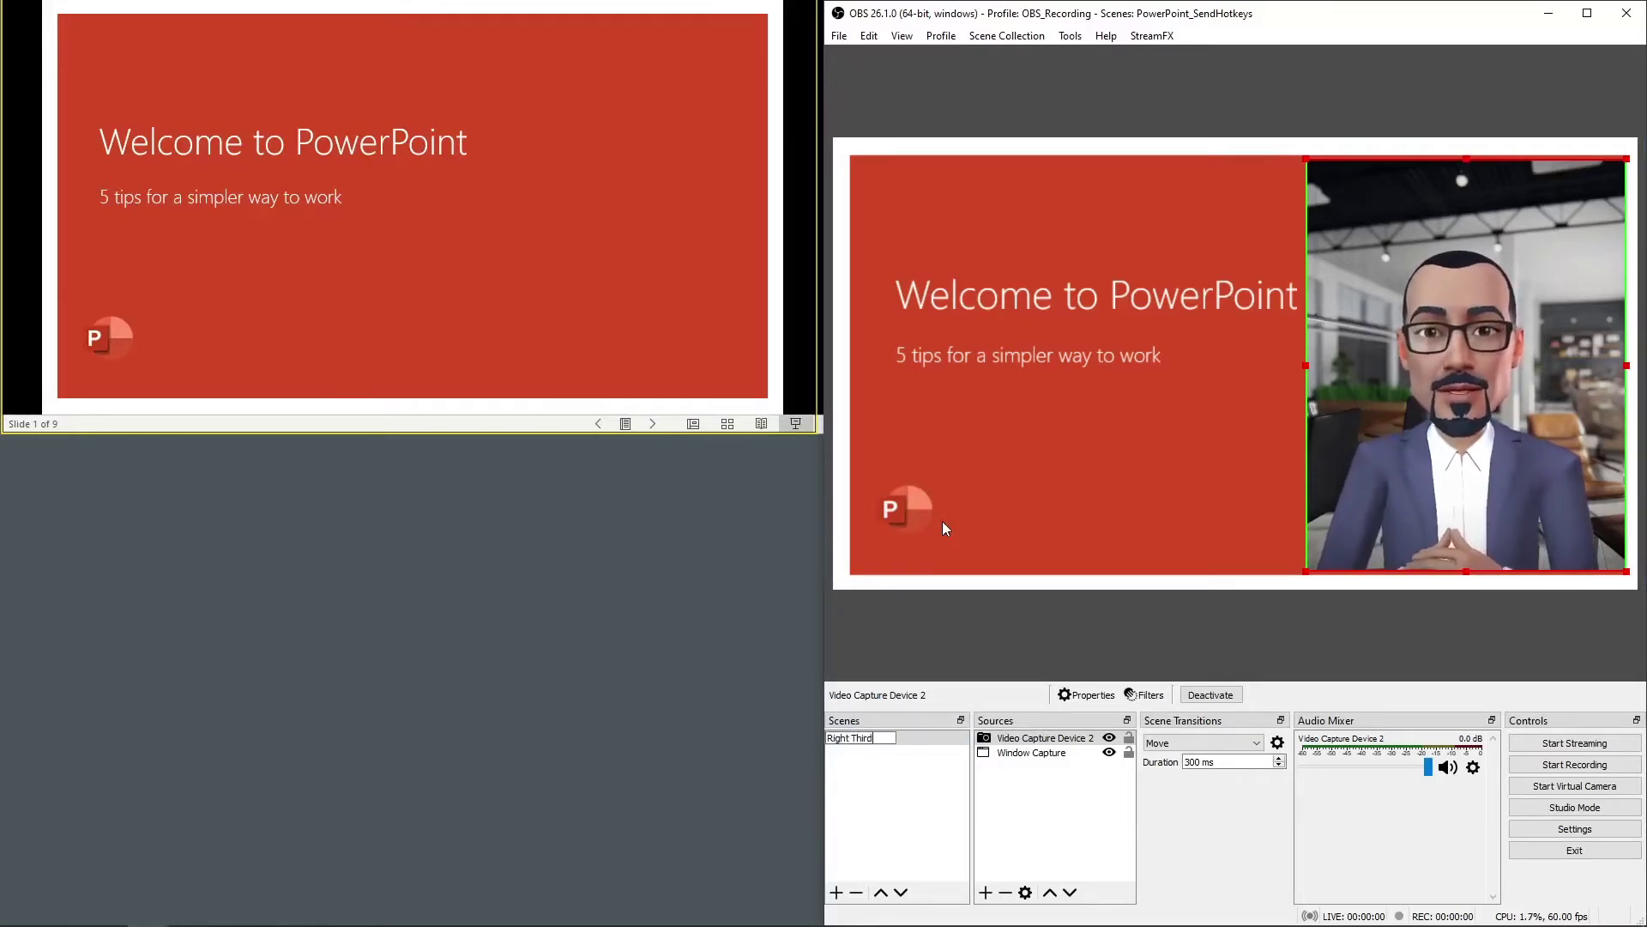
key(Return)
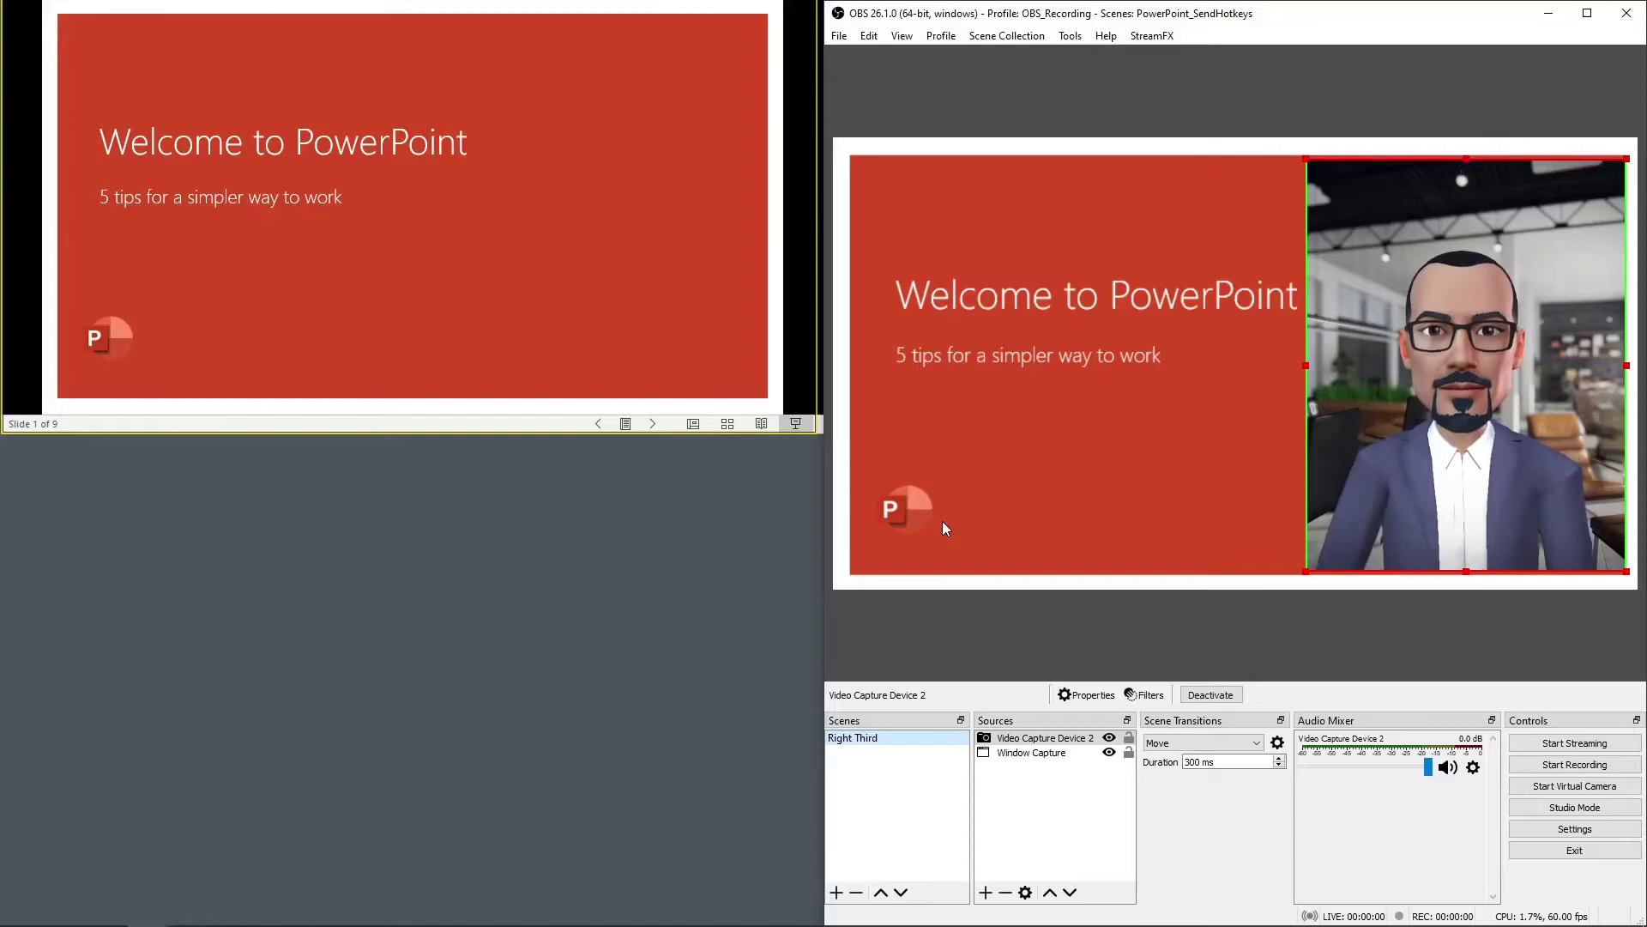
click(589, 254)
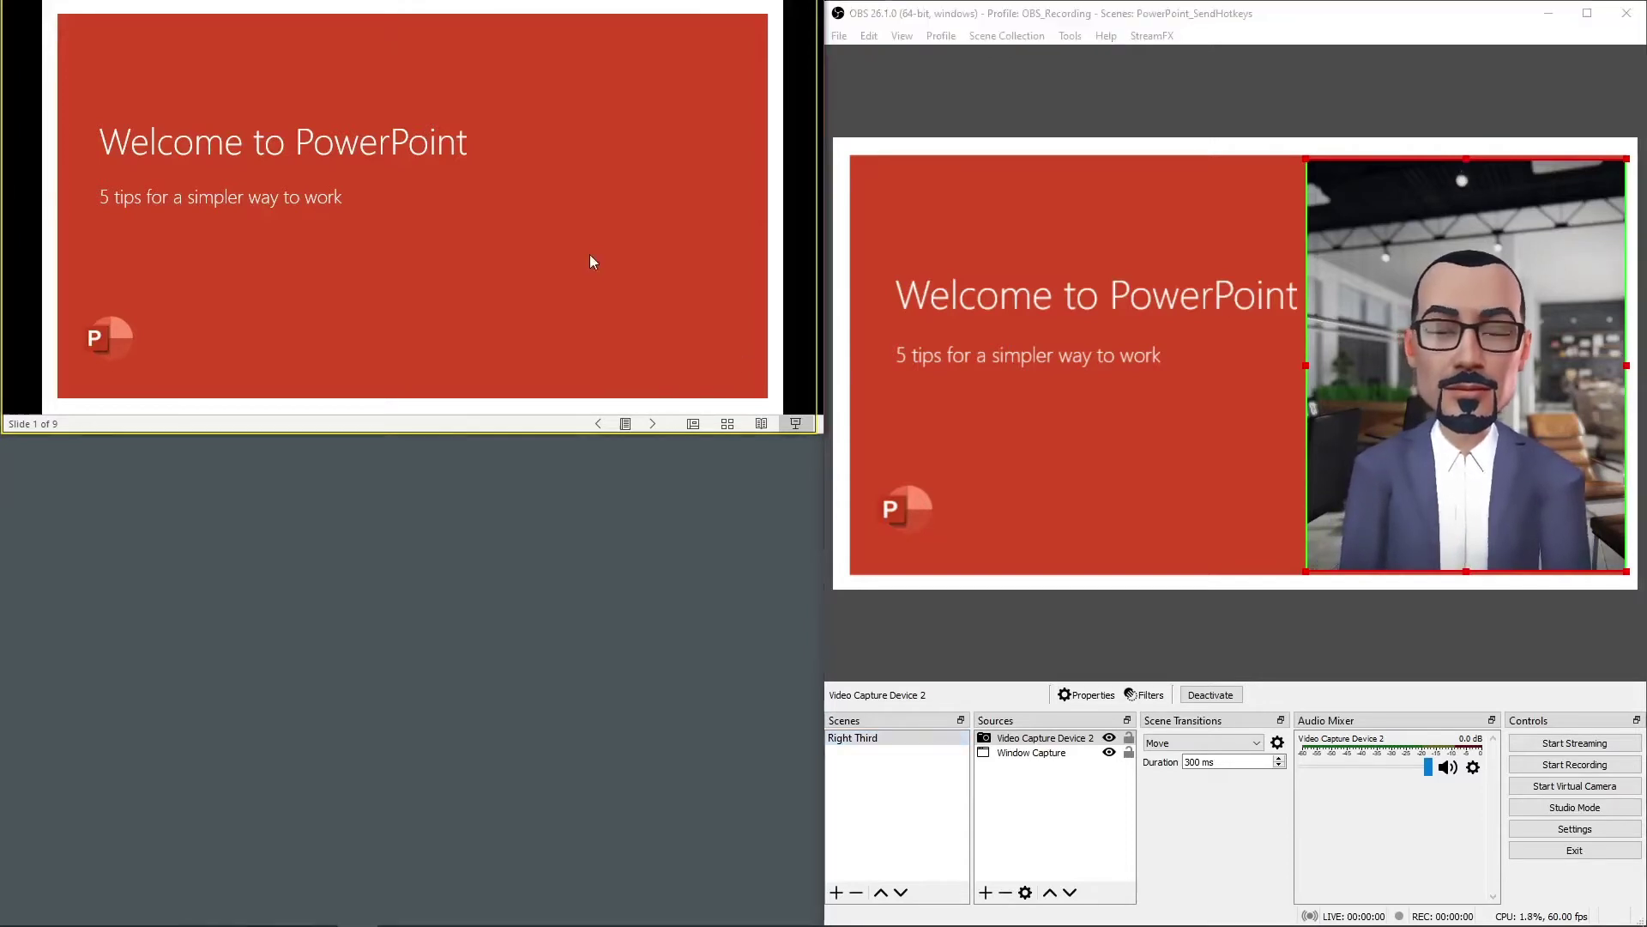
Advance the slideshow to slide 2 and duplicate the Right Third scene as LowerLeft.
key(Right)
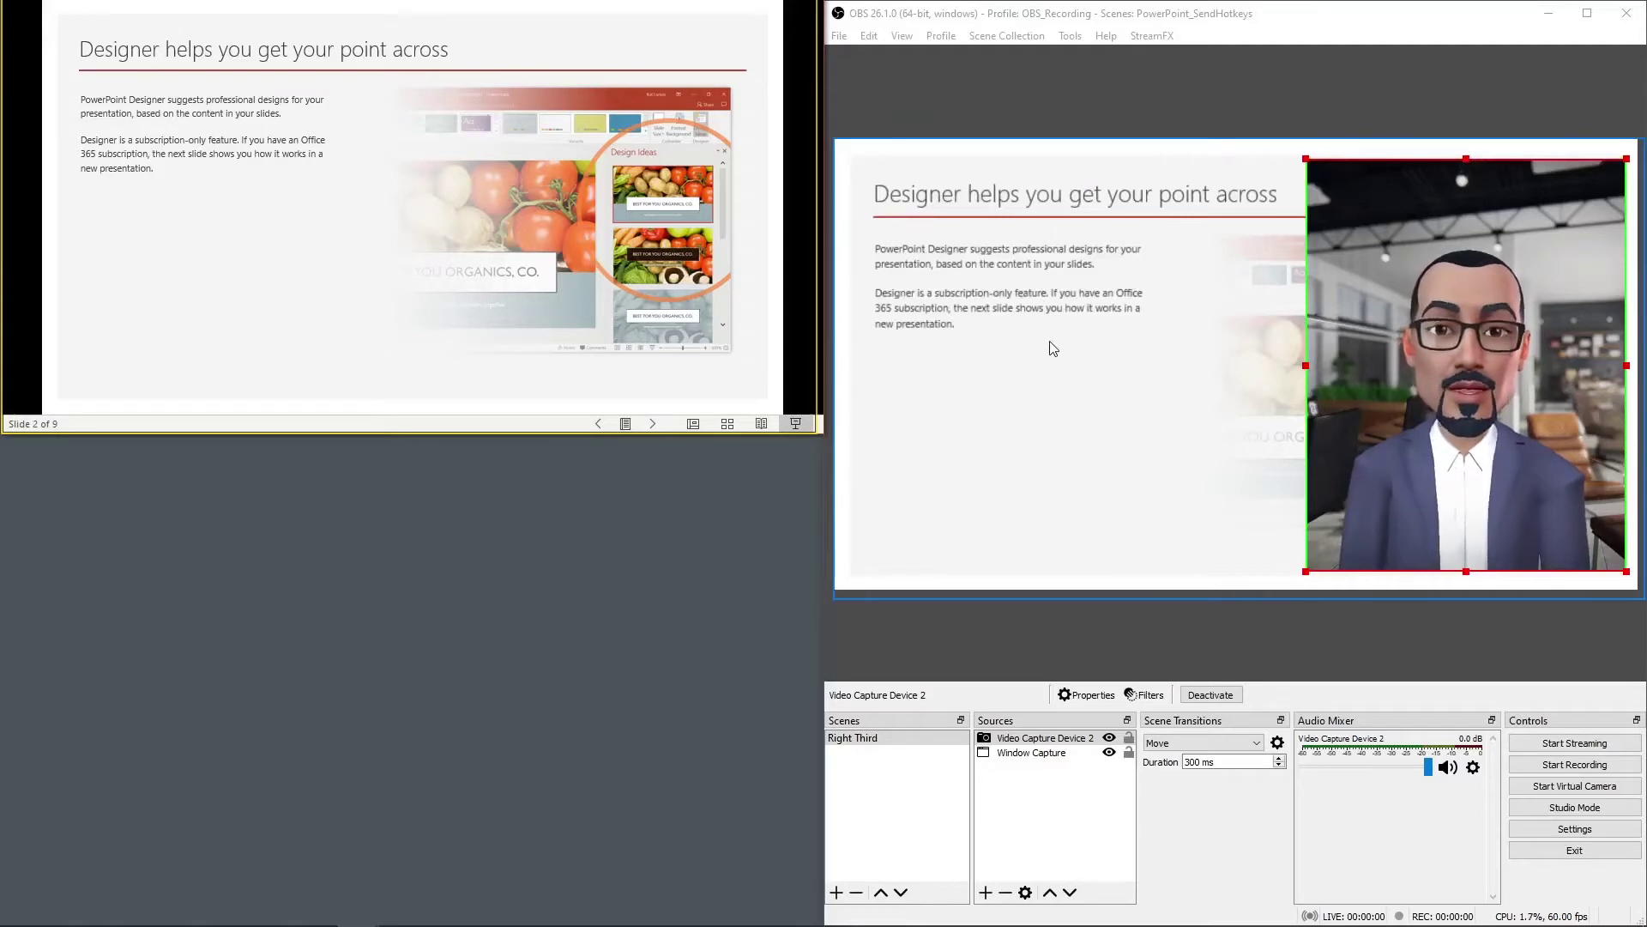
right_click(901, 739)
click(961, 456)
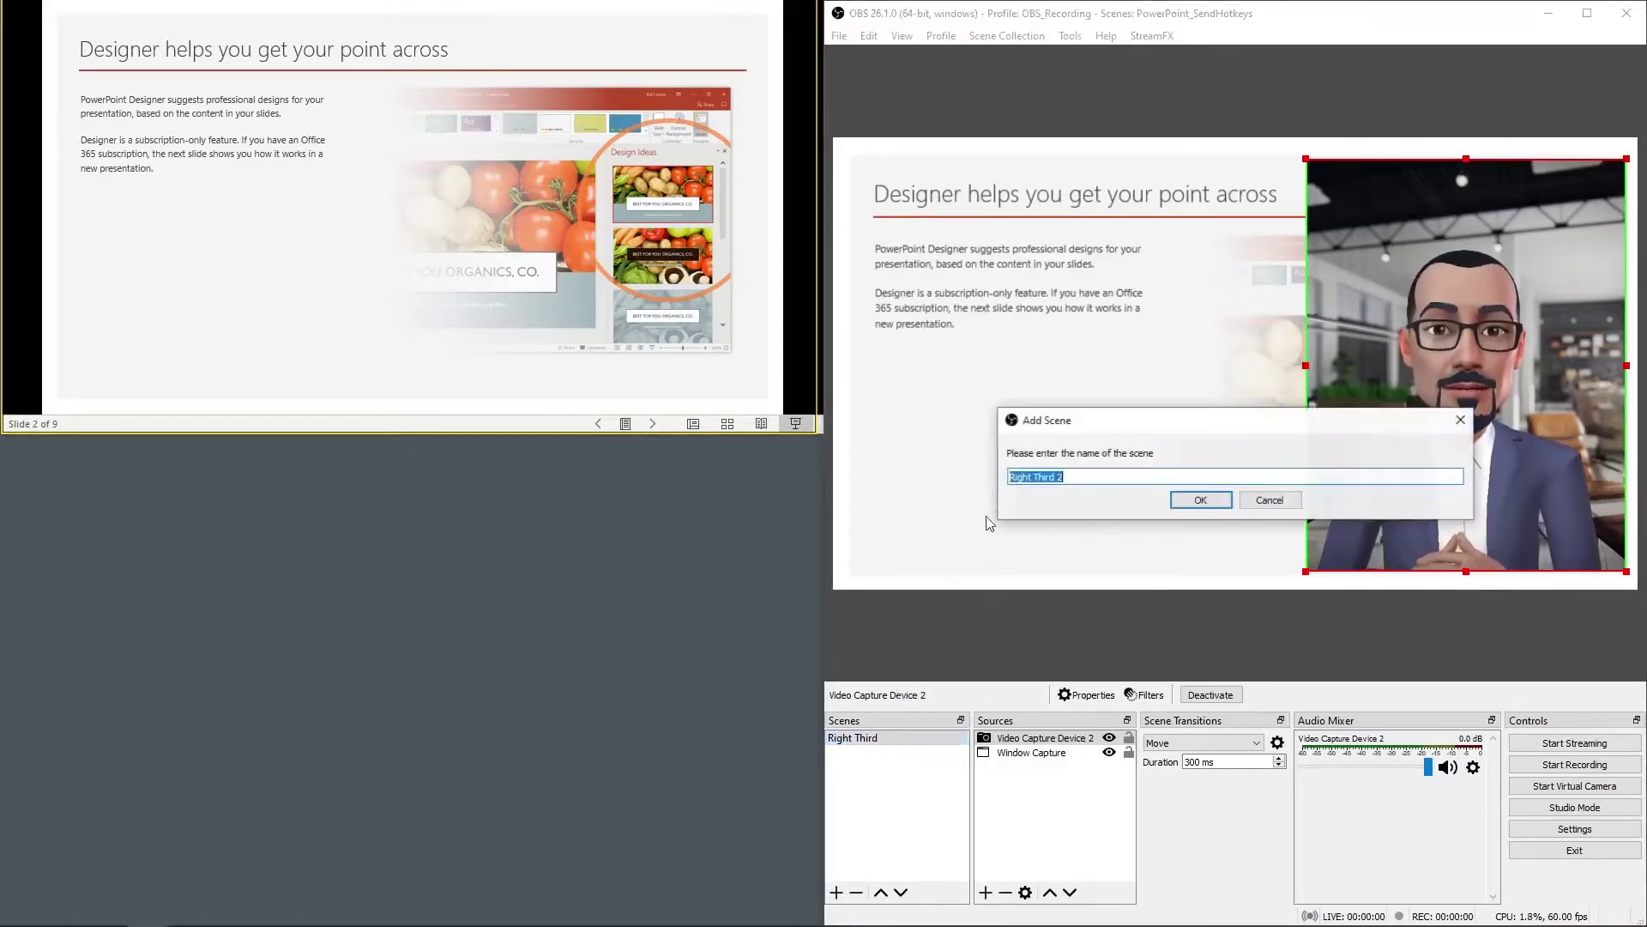
text(Low)
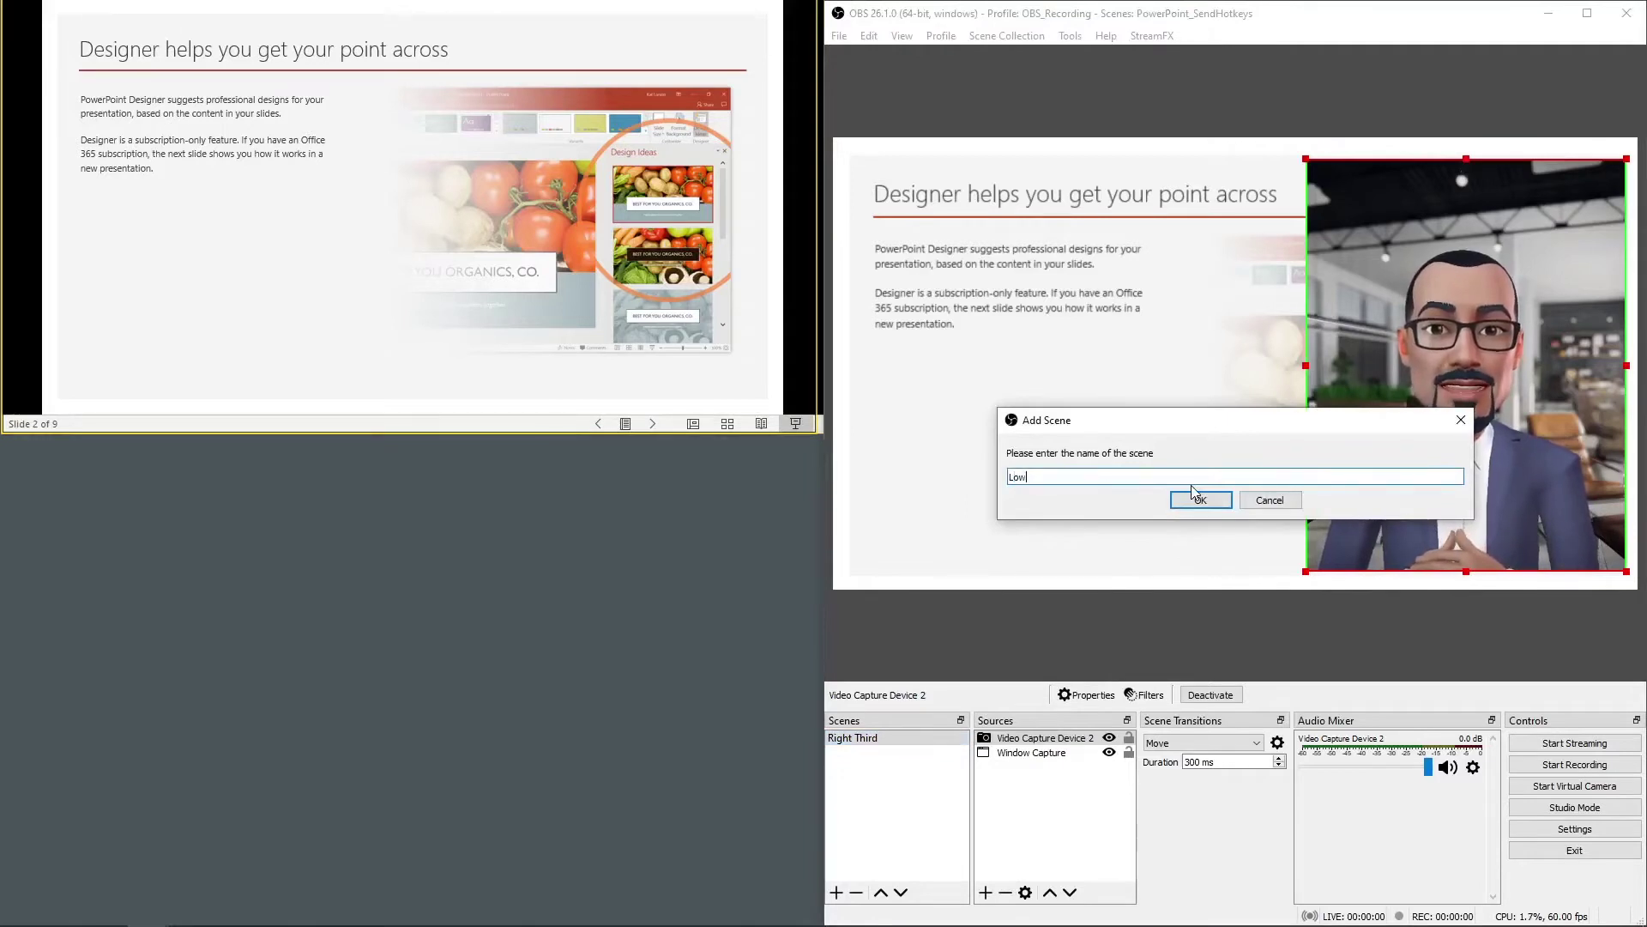
text(erLeft)
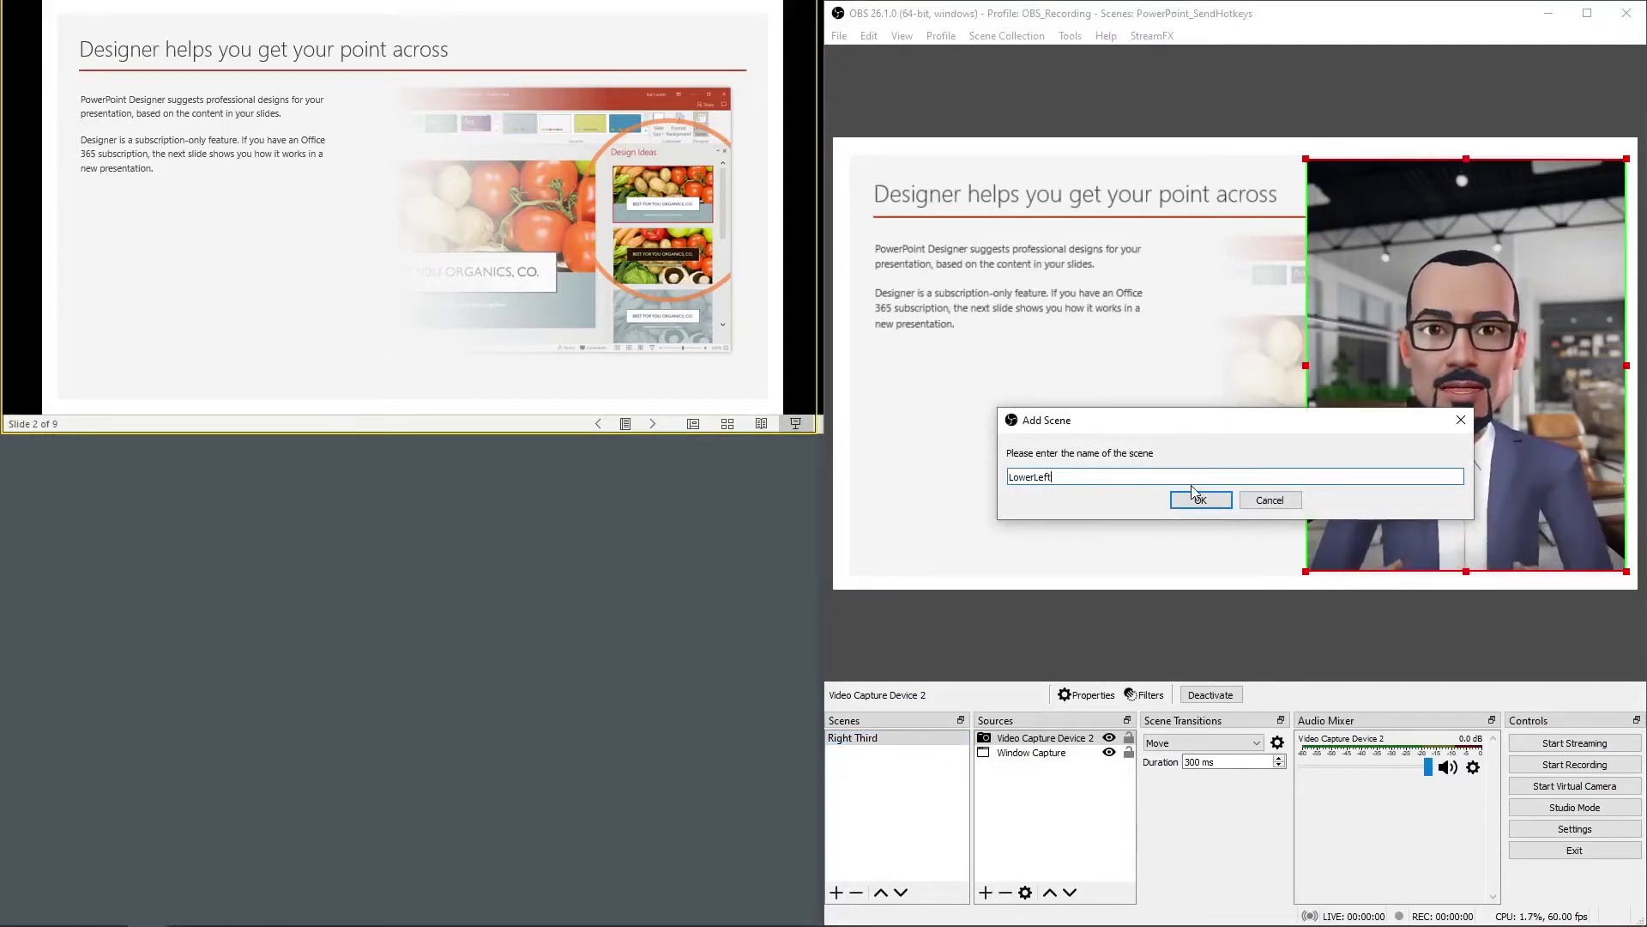
click(1200, 500)
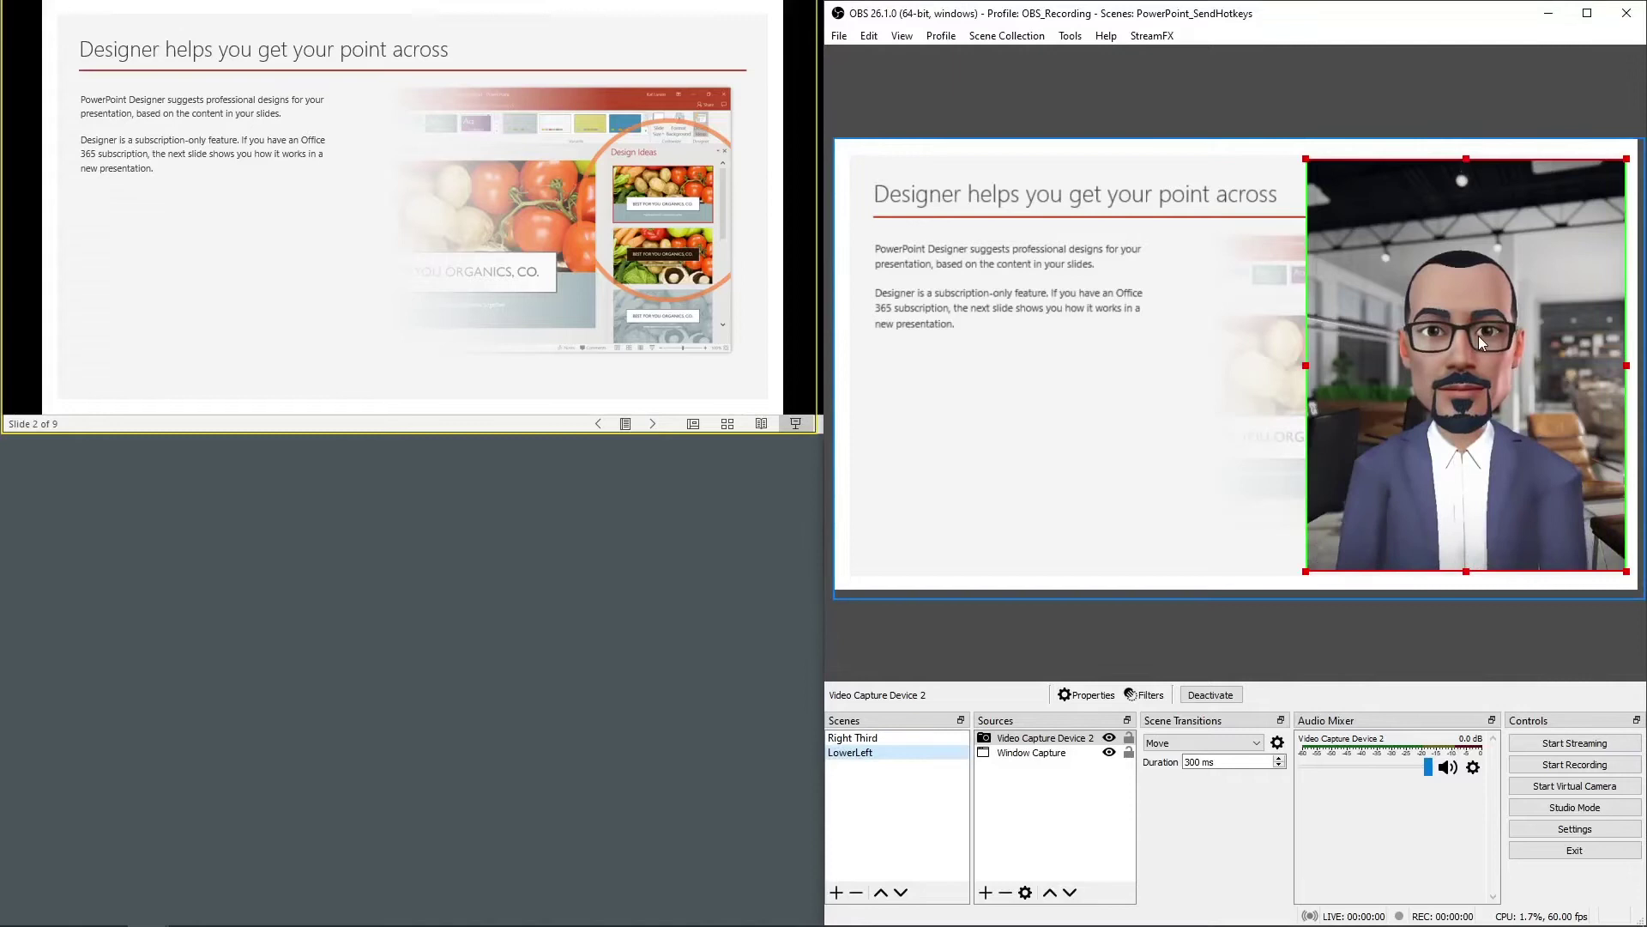
Move the avatar to the slide's lower-left corner and shrink it.
drag(1459, 347, 1067, 314)
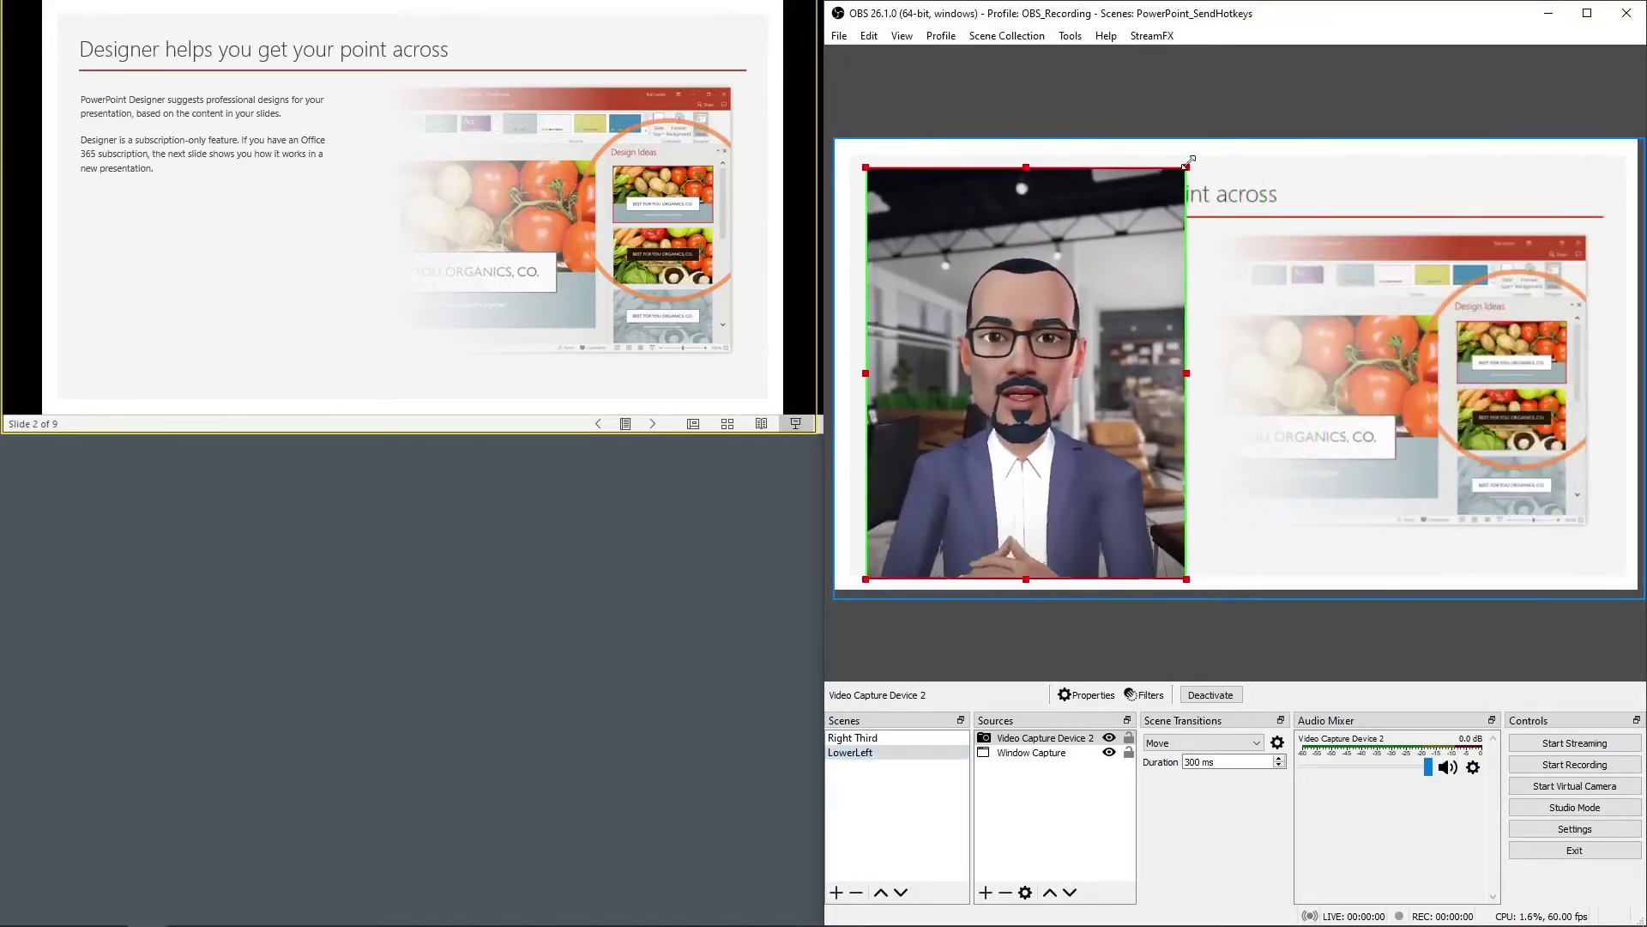
drag(1186, 168, 1000, 435)
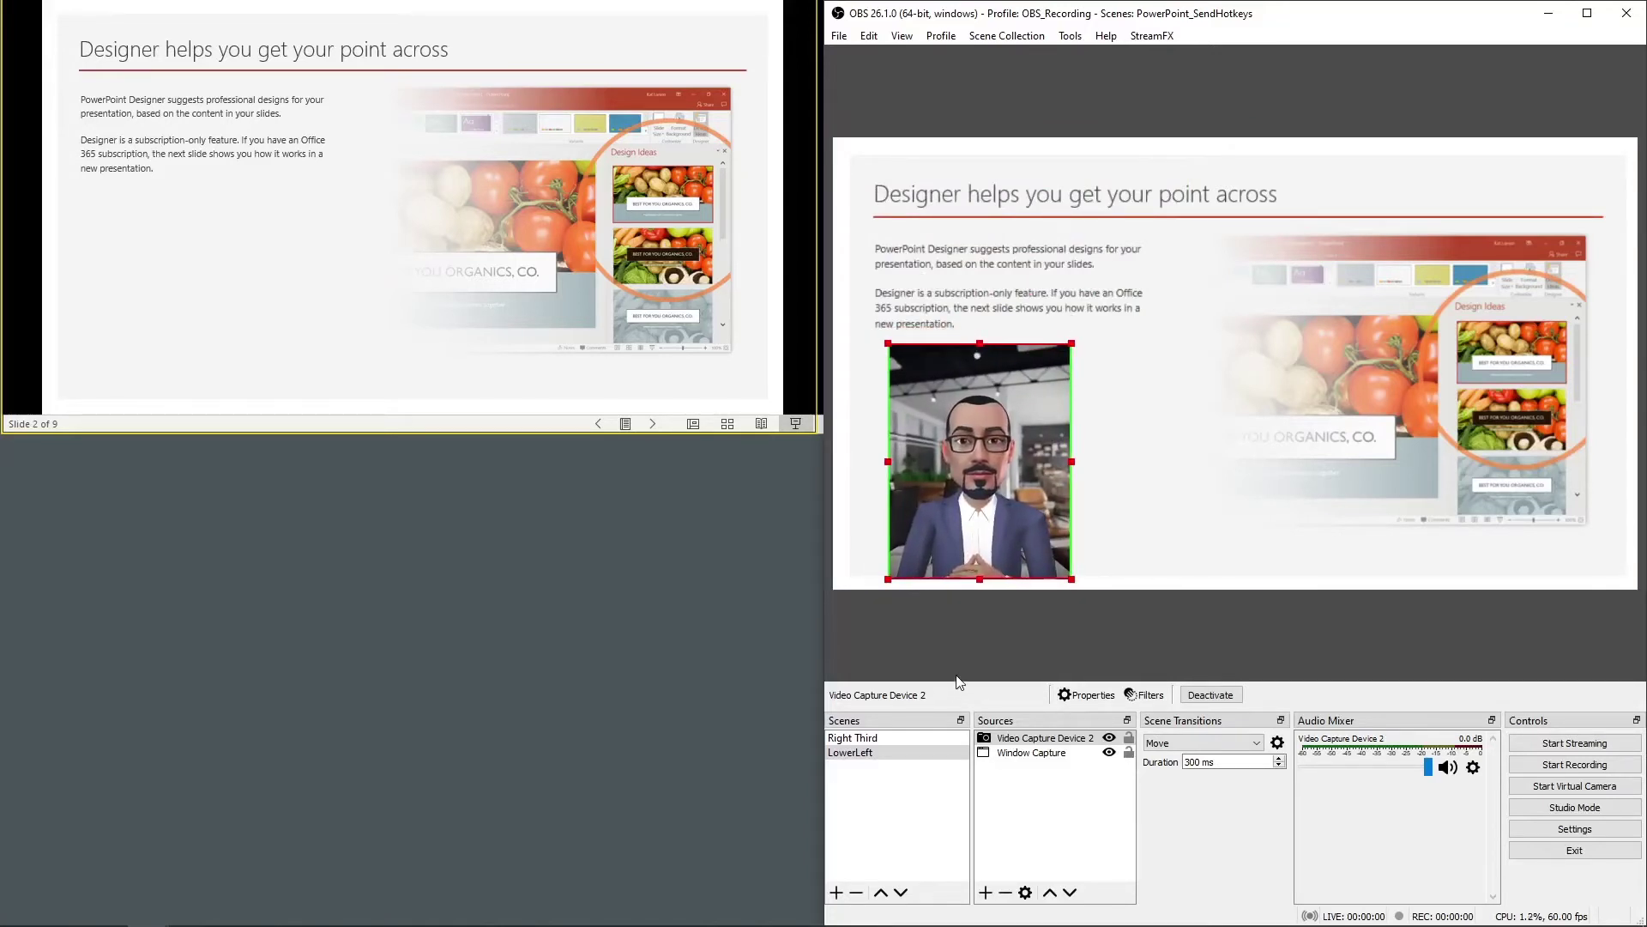
click(751, 242)
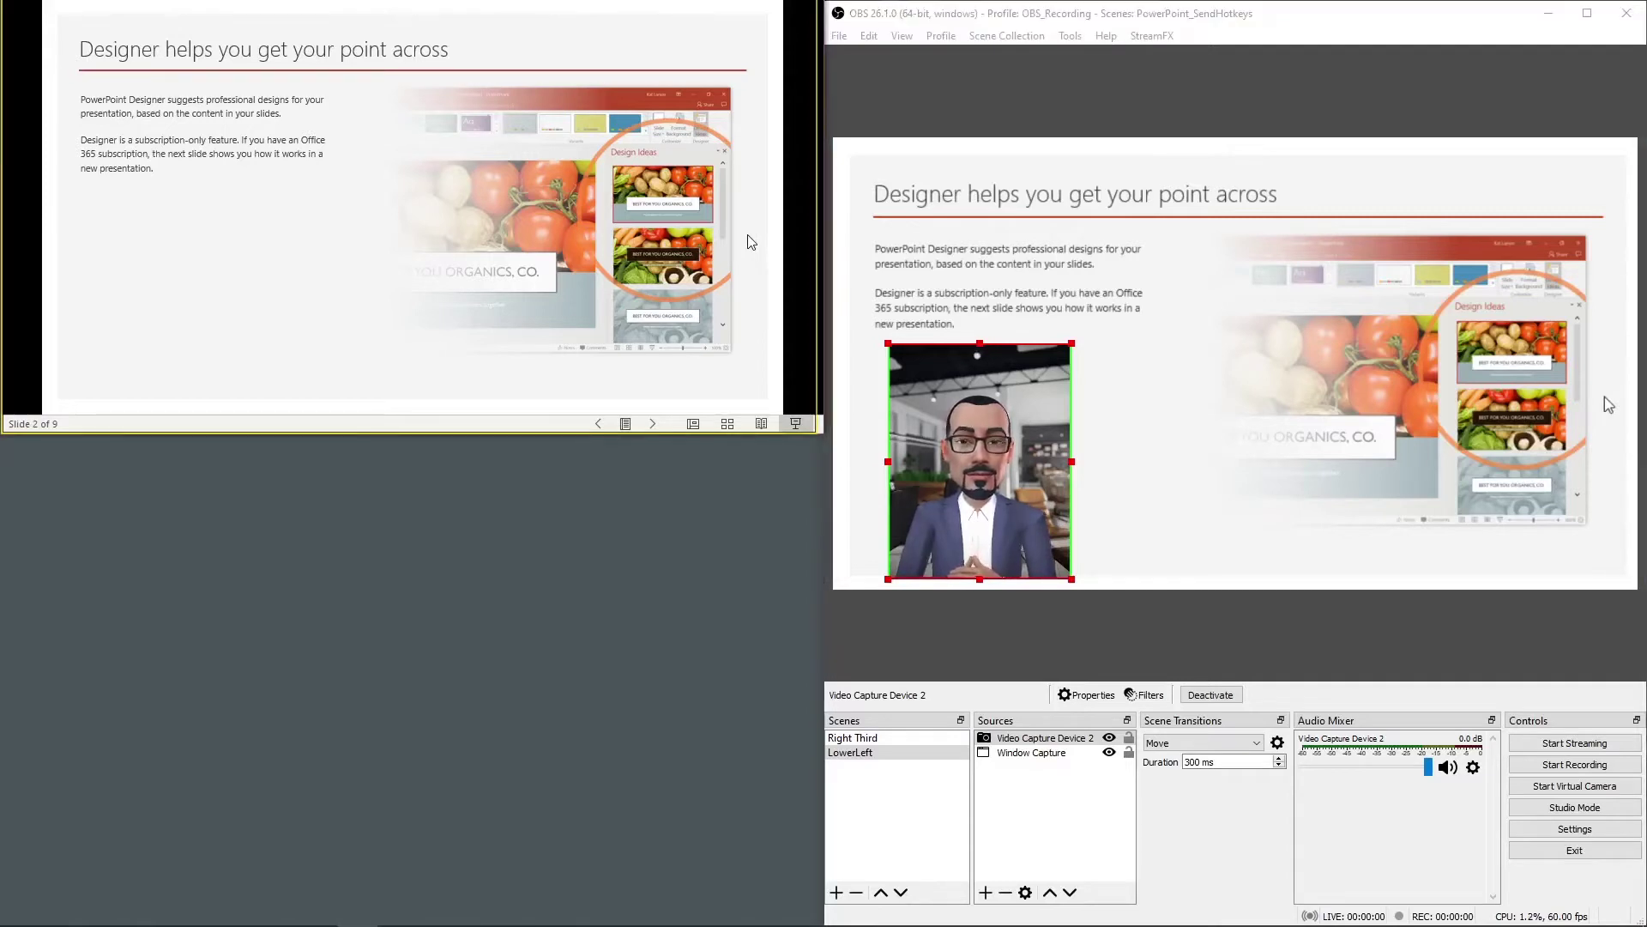
Advance to slide 3 and duplicate the LowerLeft scene as UpperRight.
key(Right)
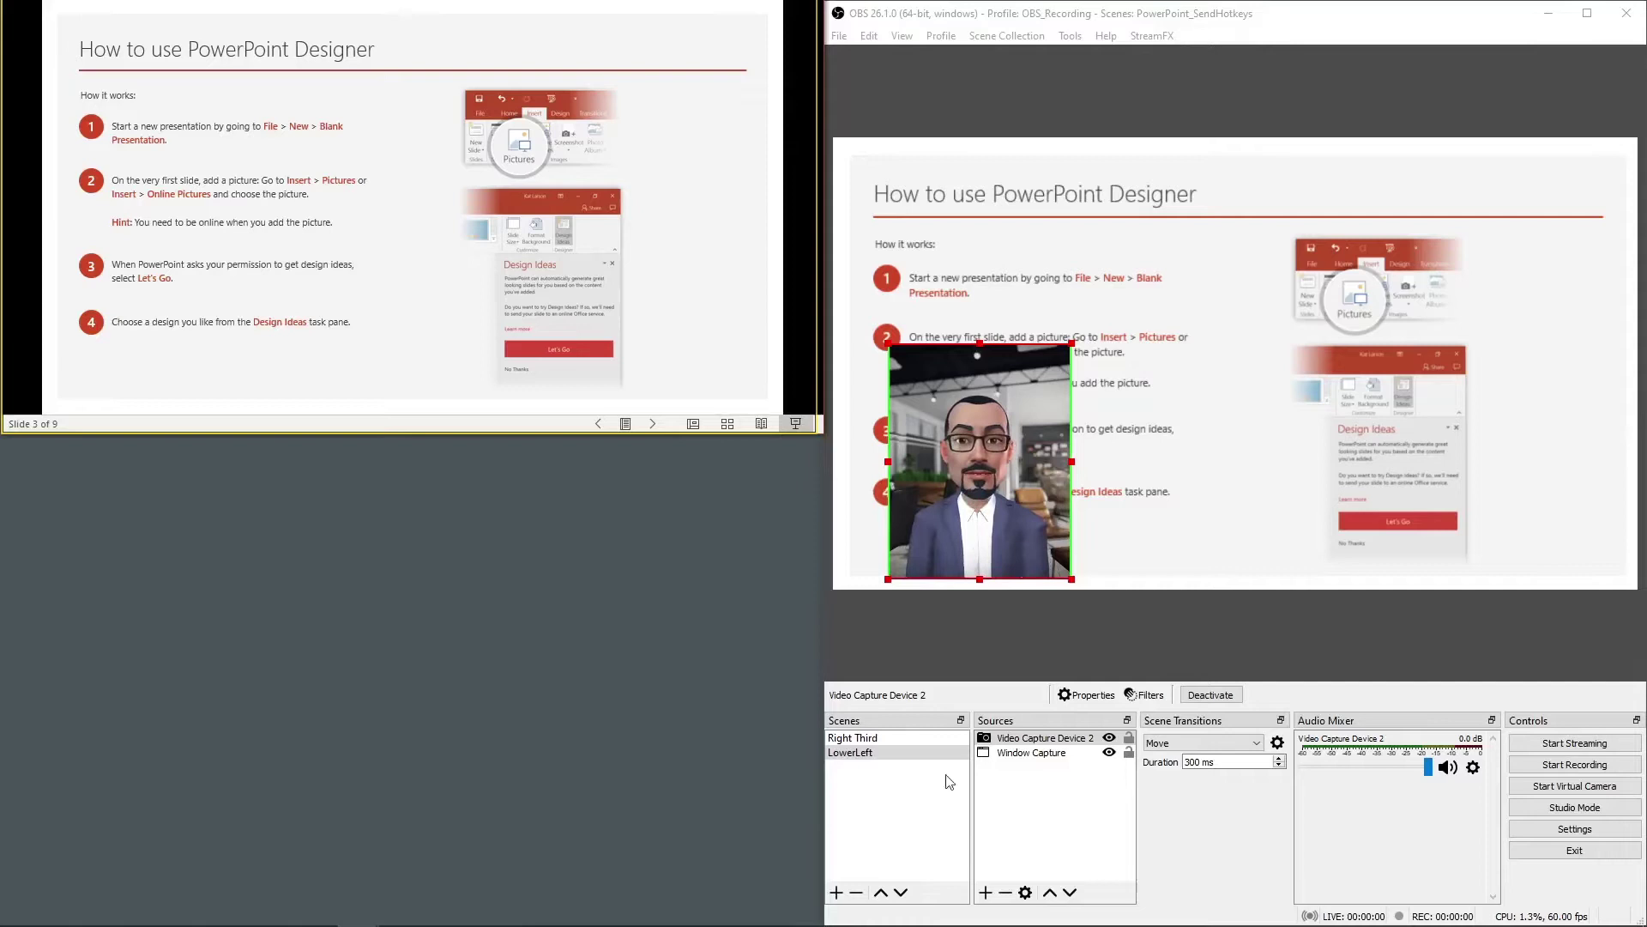
click(855, 753)
right_click(855, 755)
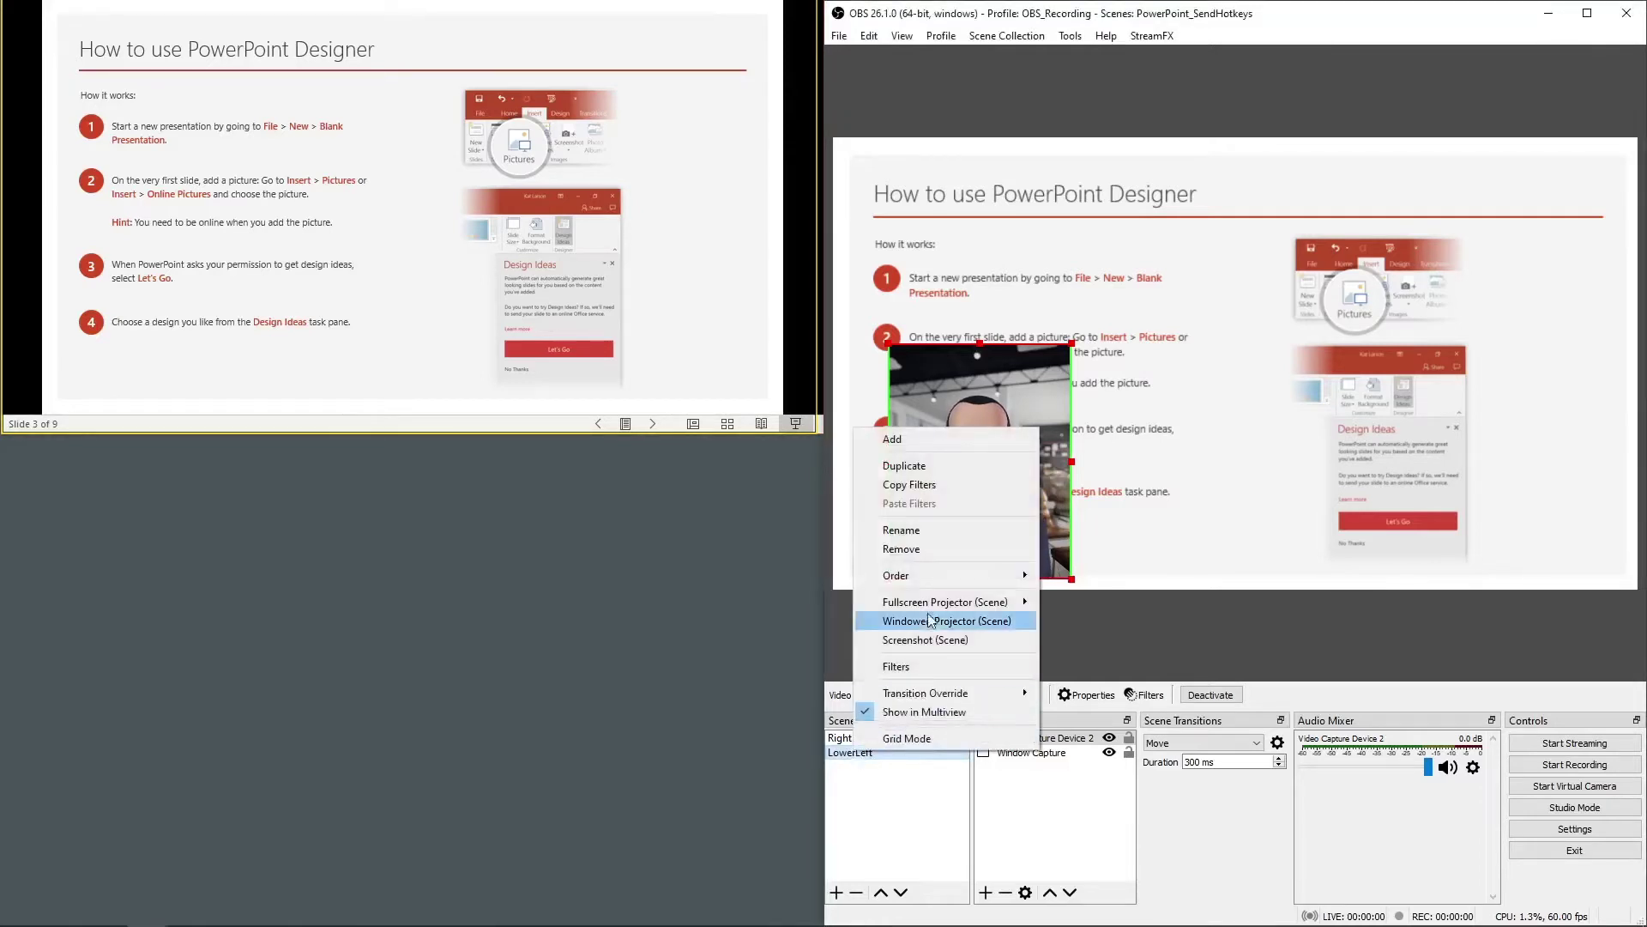
click(934, 474)
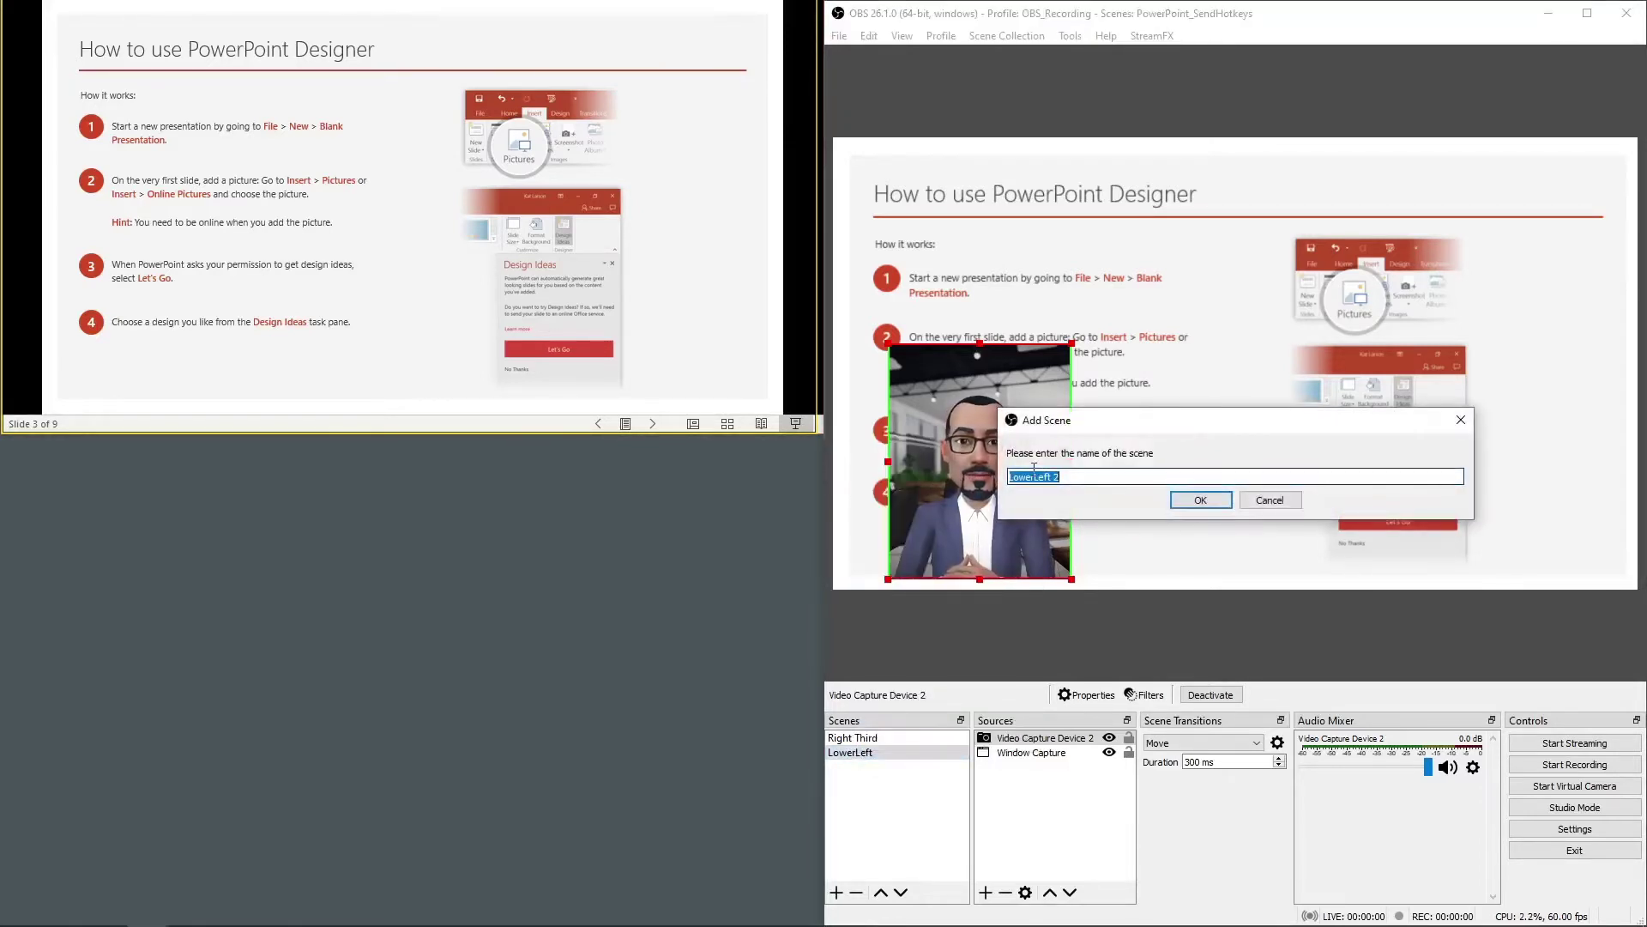
text(UpperRight)
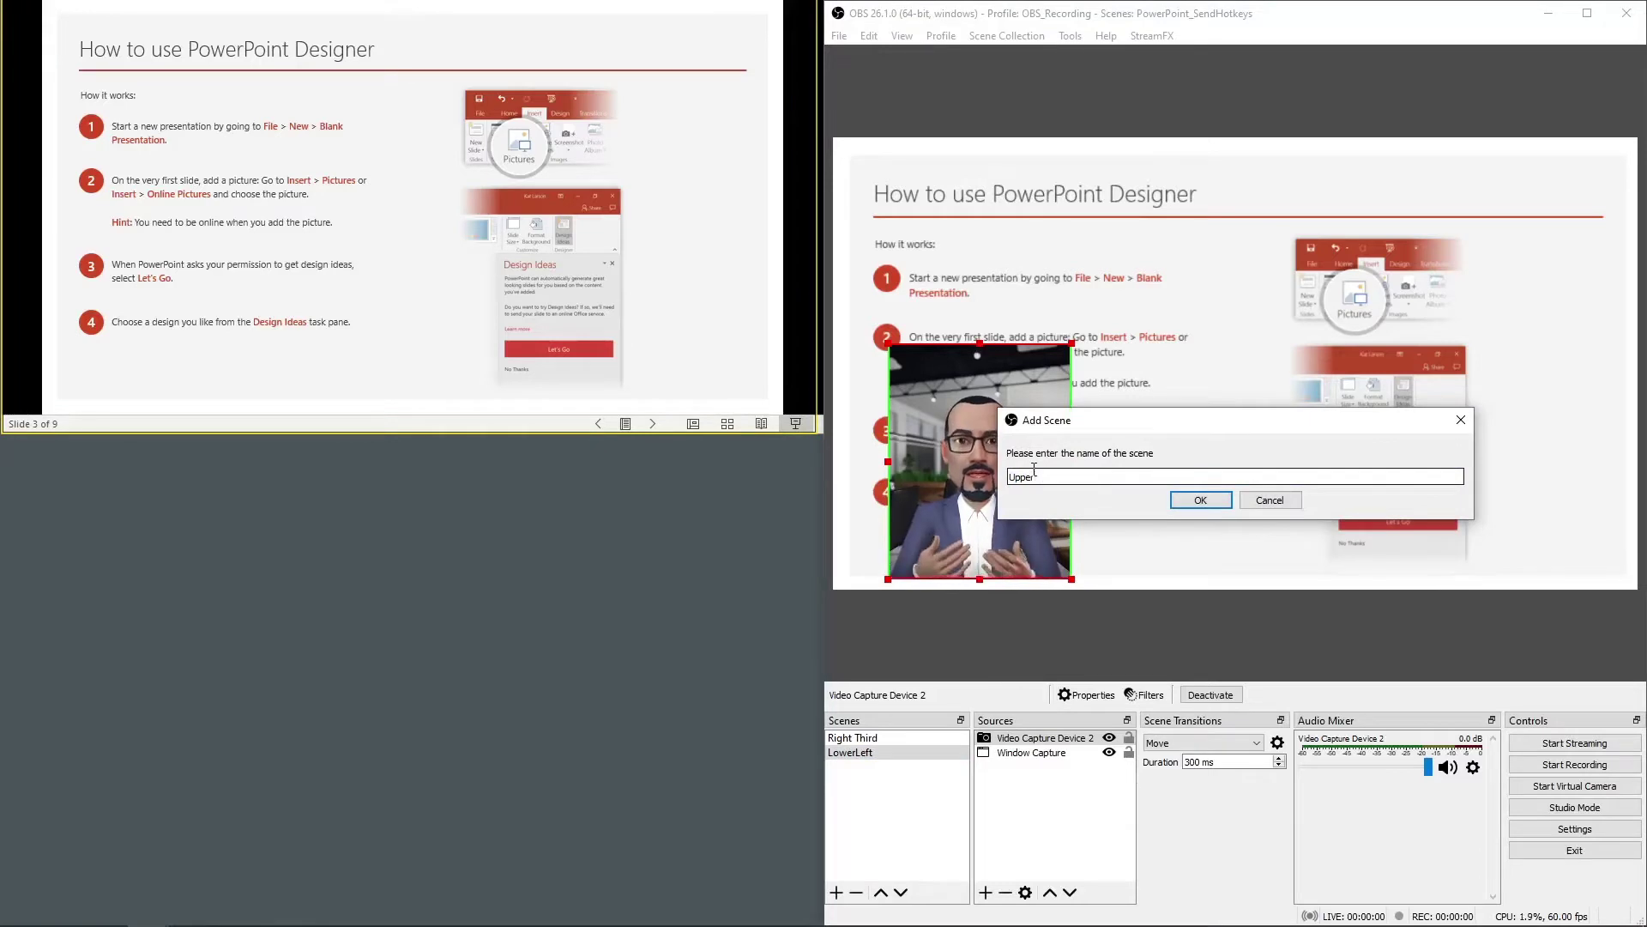
click(1192, 500)
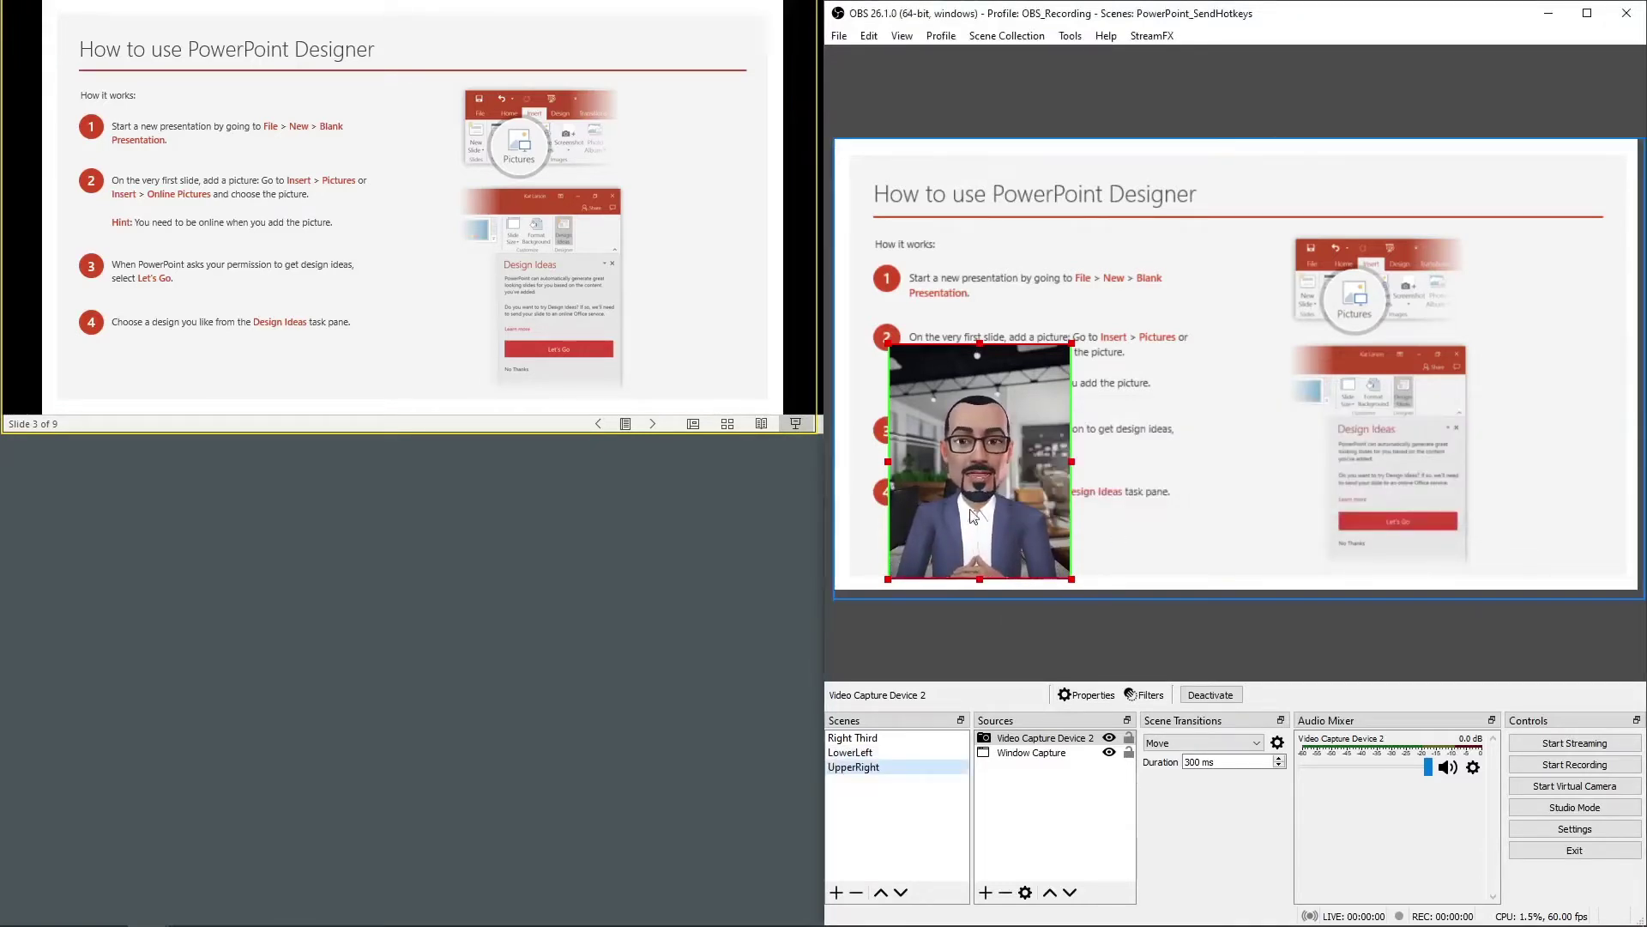
Move the webcam to the upper-right corner and advance the slideshow to the Morph slide.
drag(992, 483, 1541, 297)
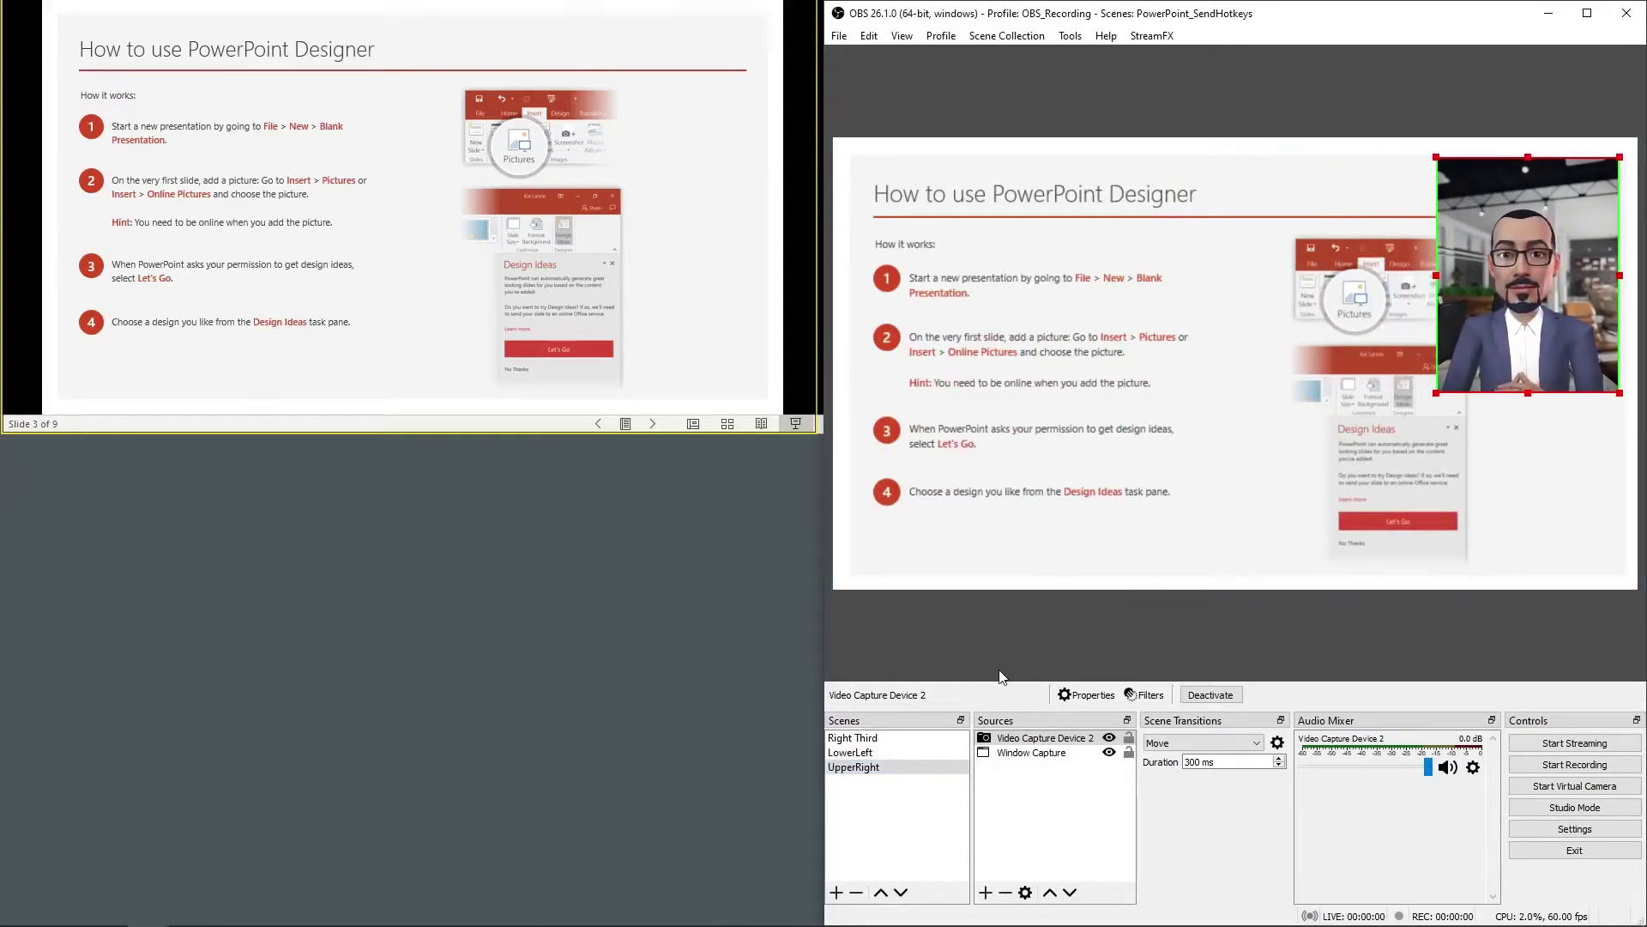
click(676, 236)
click(676, 235)
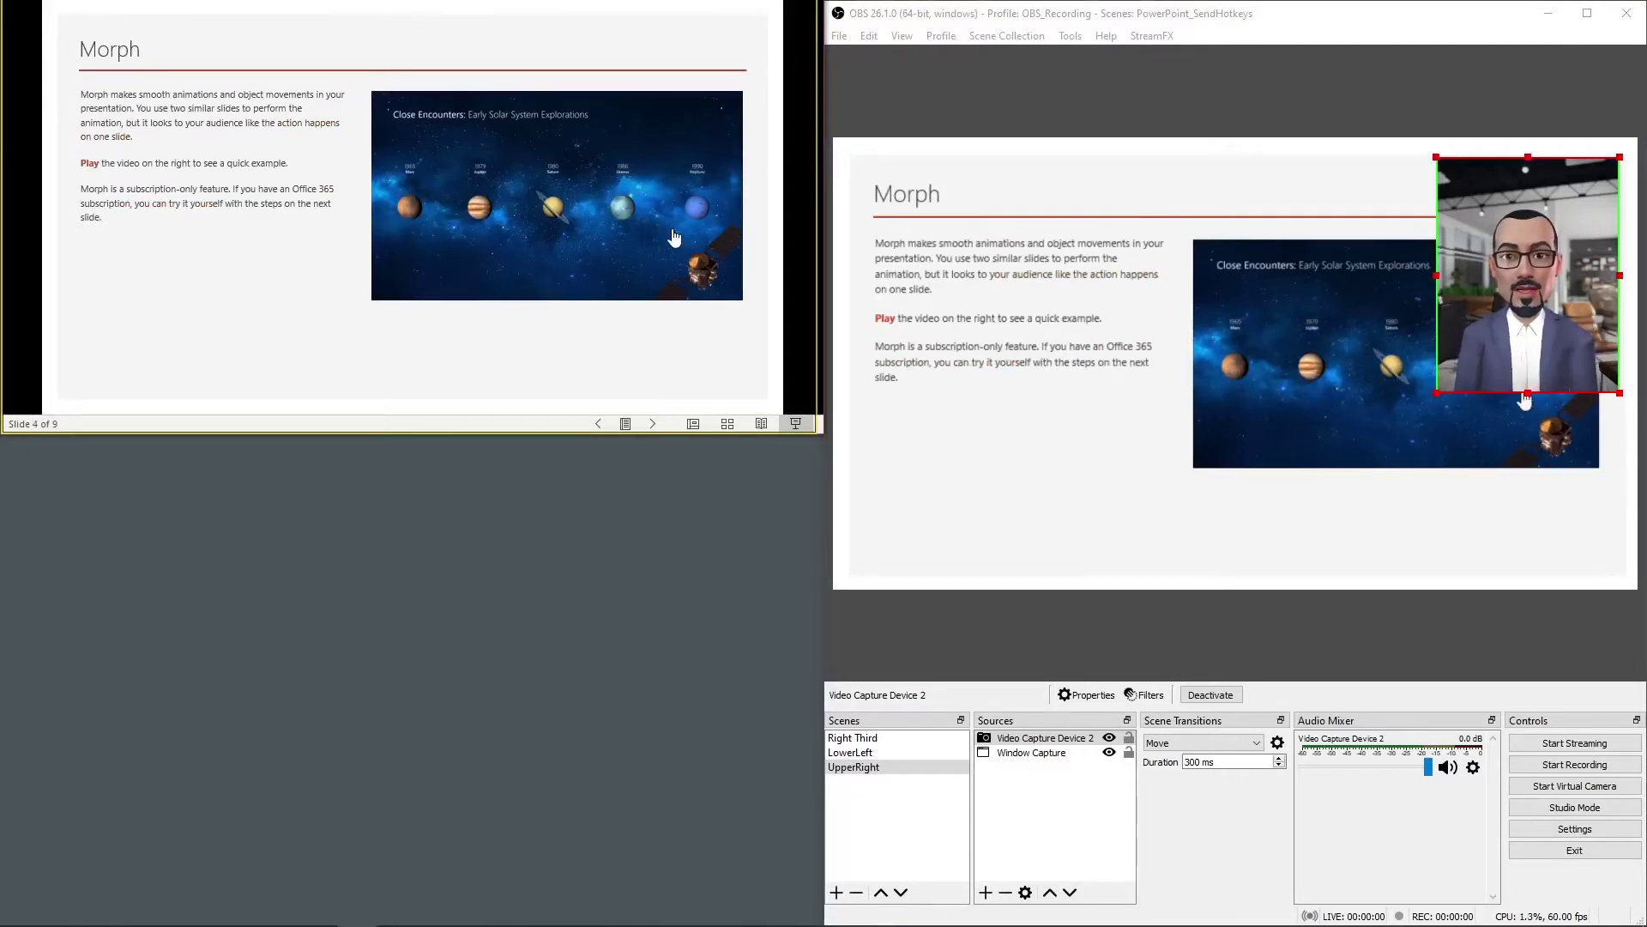
Advance to the Setting up Morph slide and duplicate UpperRight as a No_Camera scene.
key(Right)
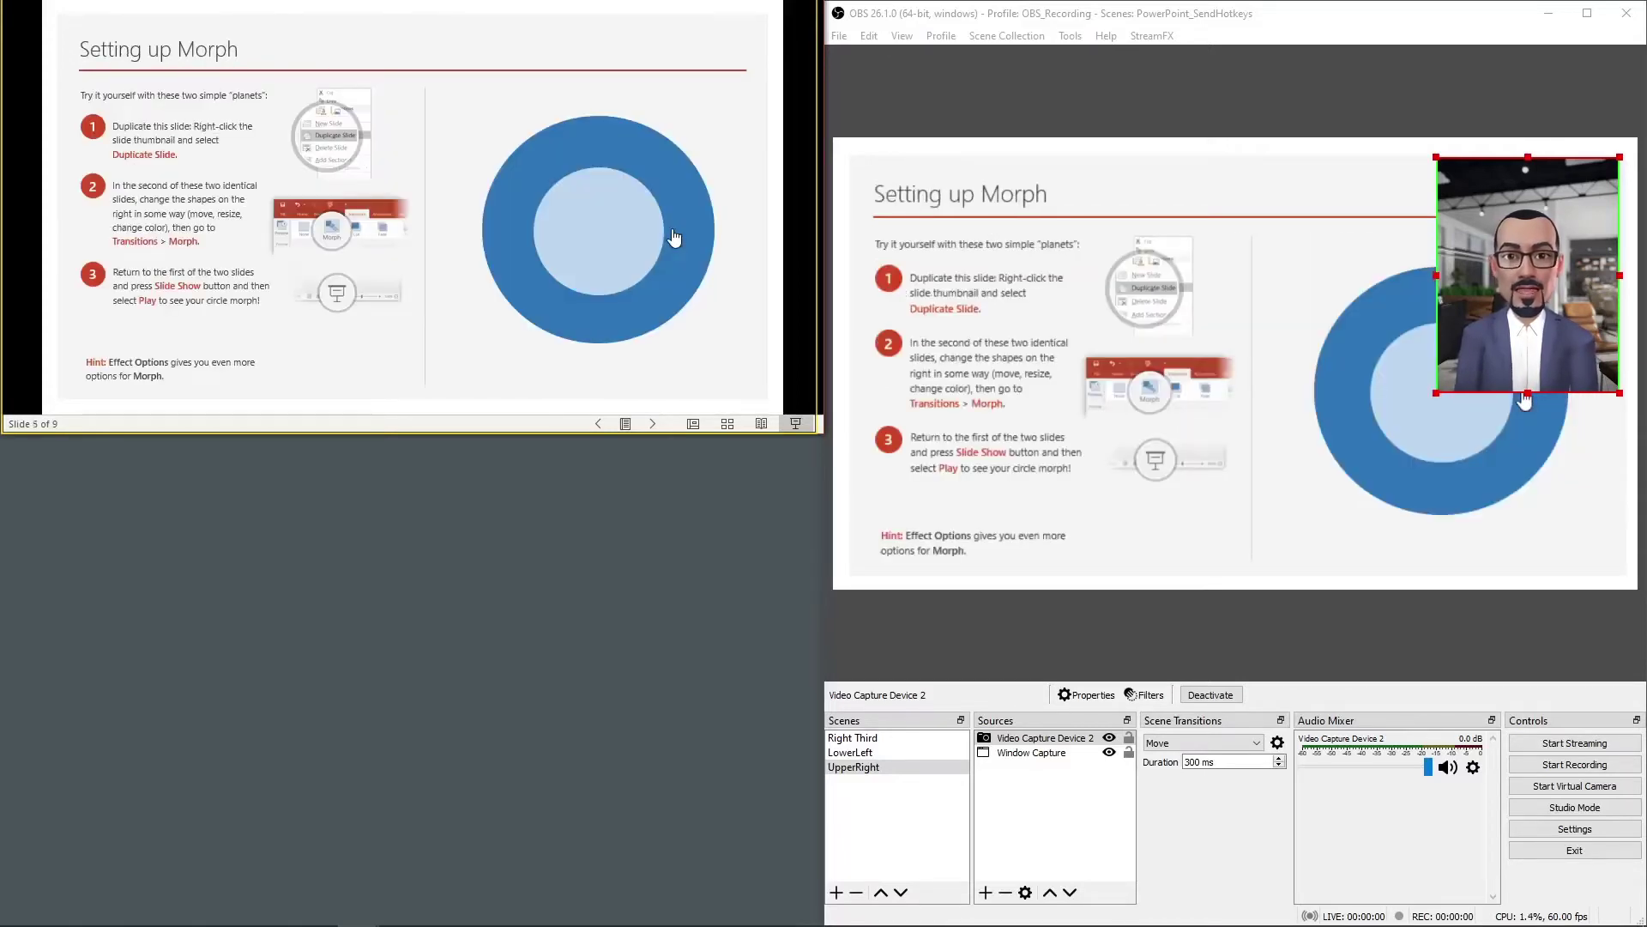
right_click(871, 767)
click(950, 487)
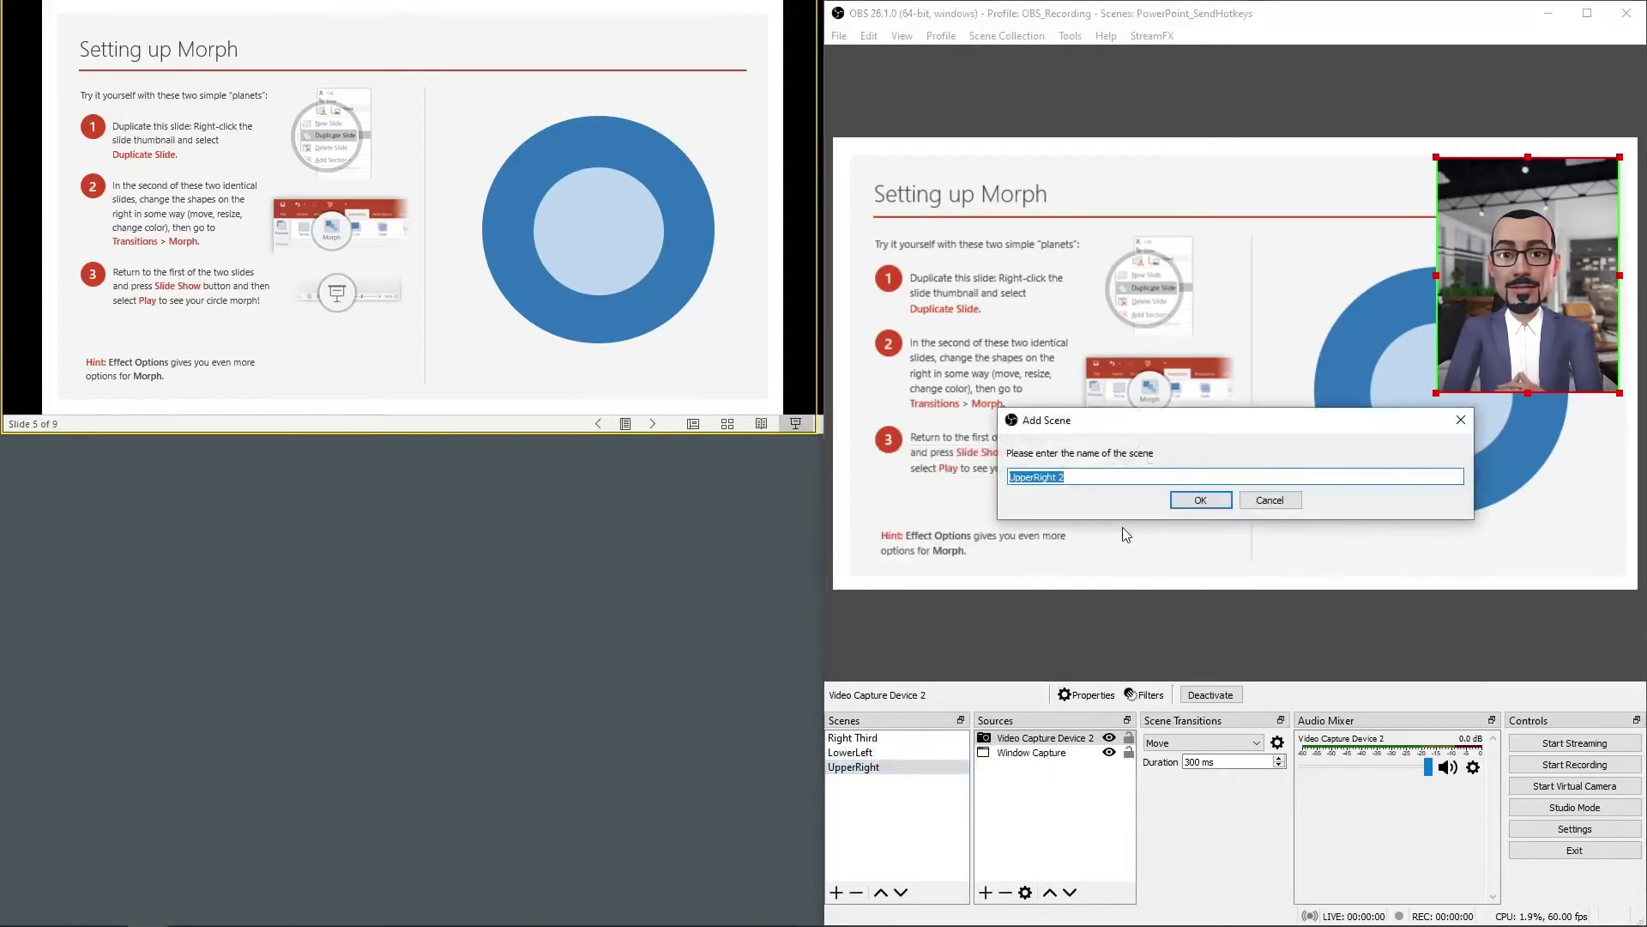
text(No)
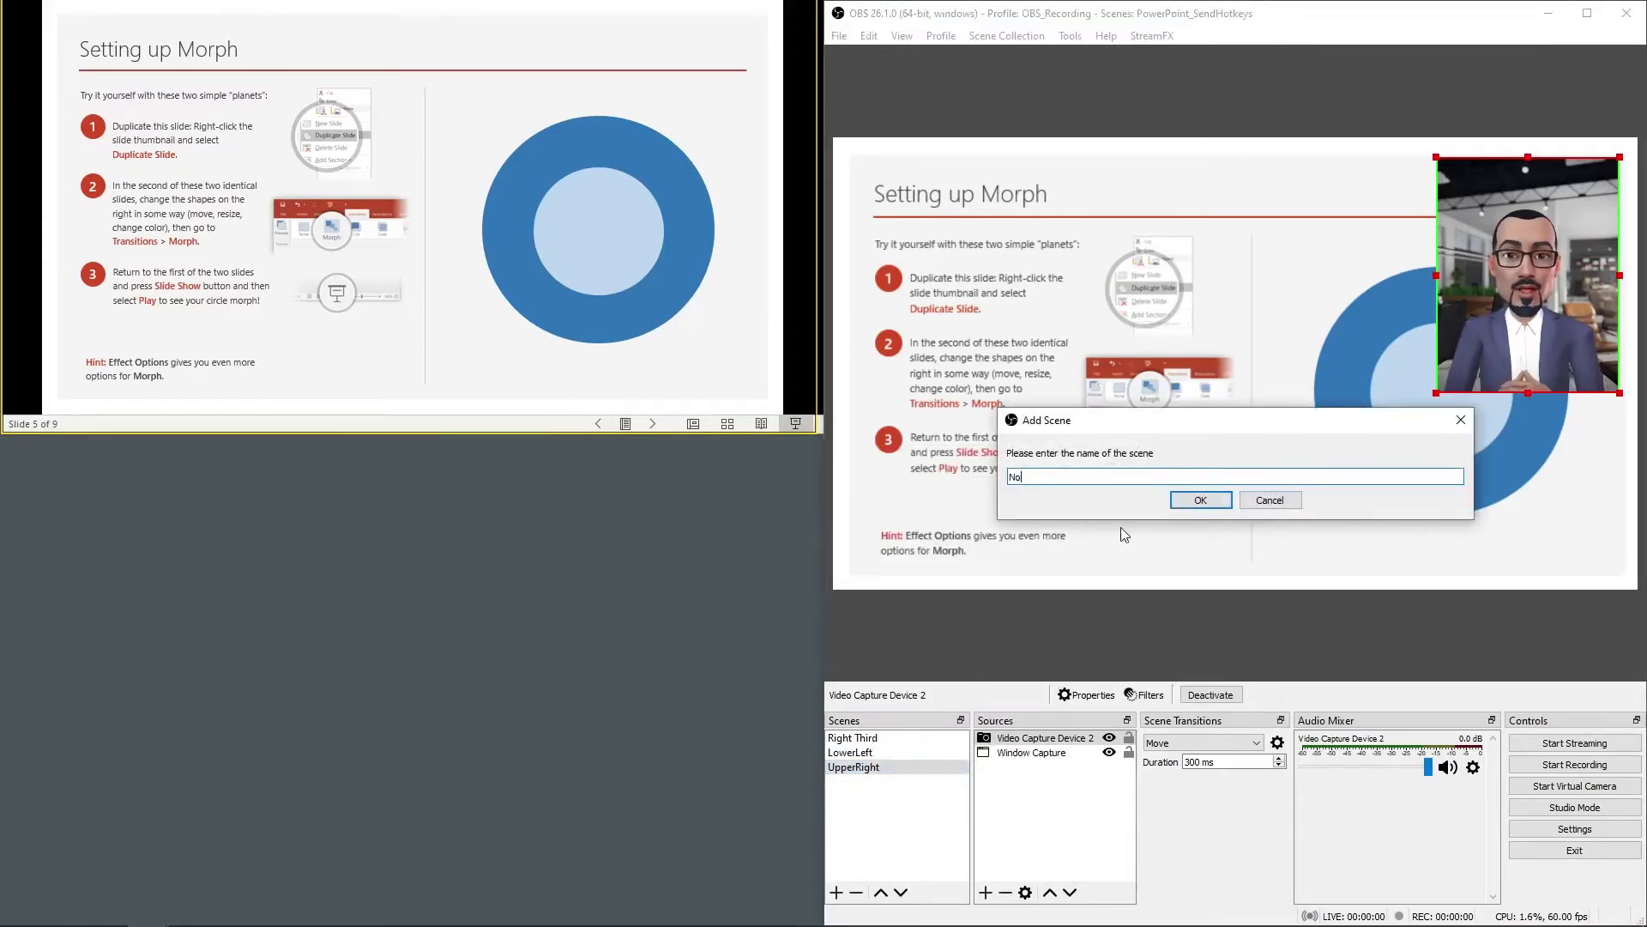
text(_Camer4amera)
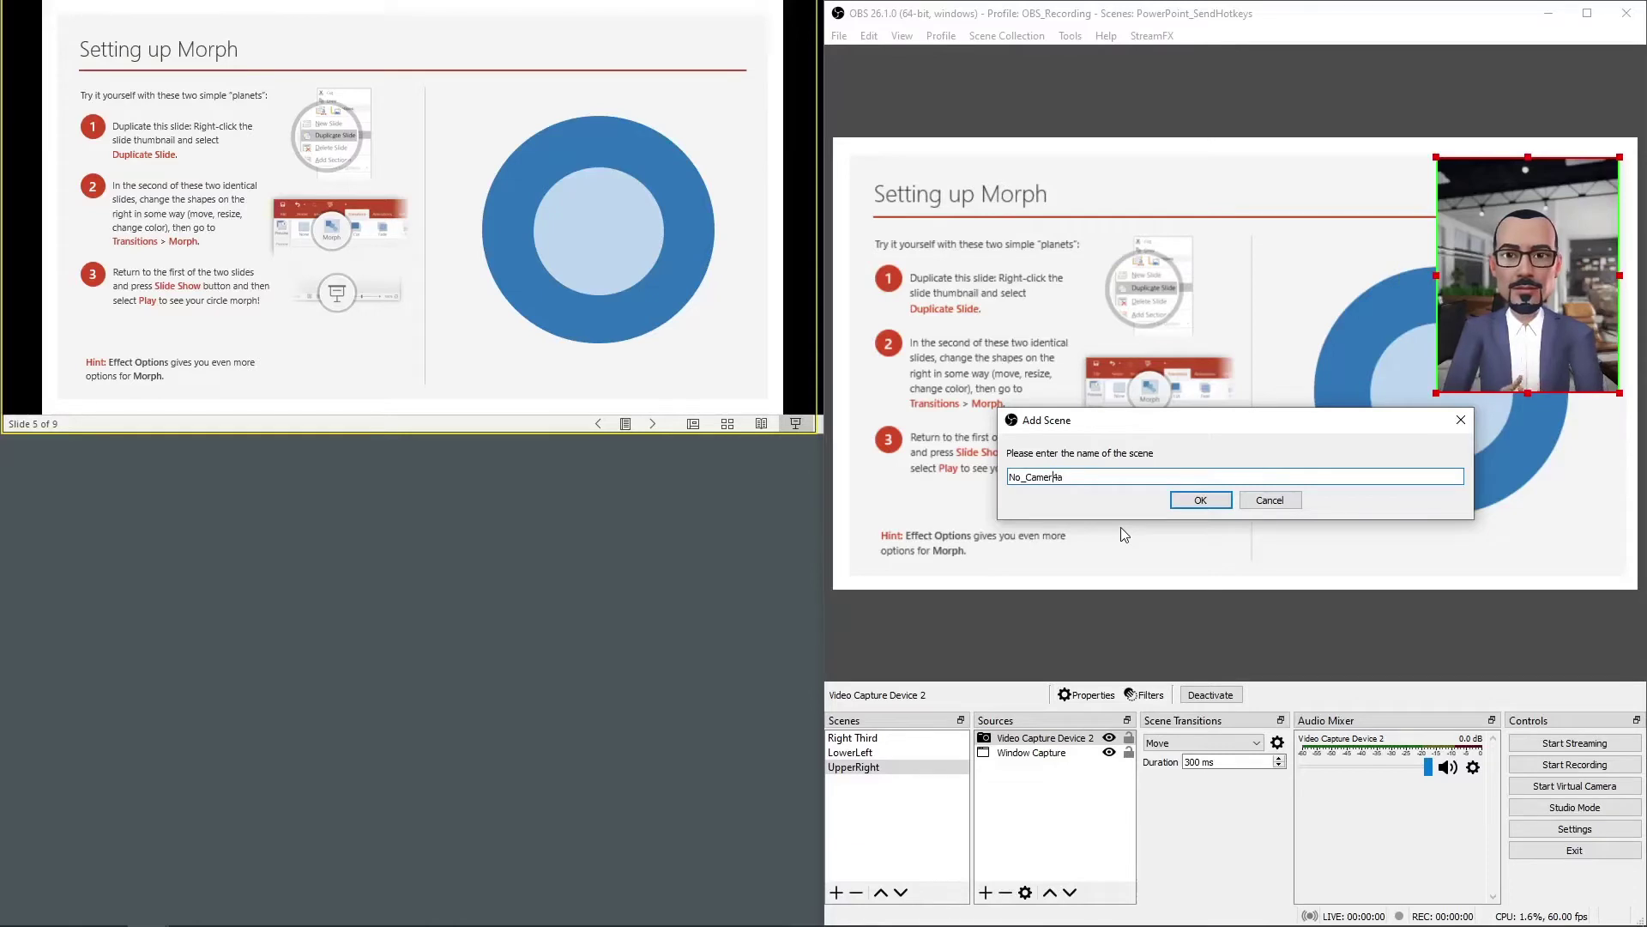
key(BackSpace)
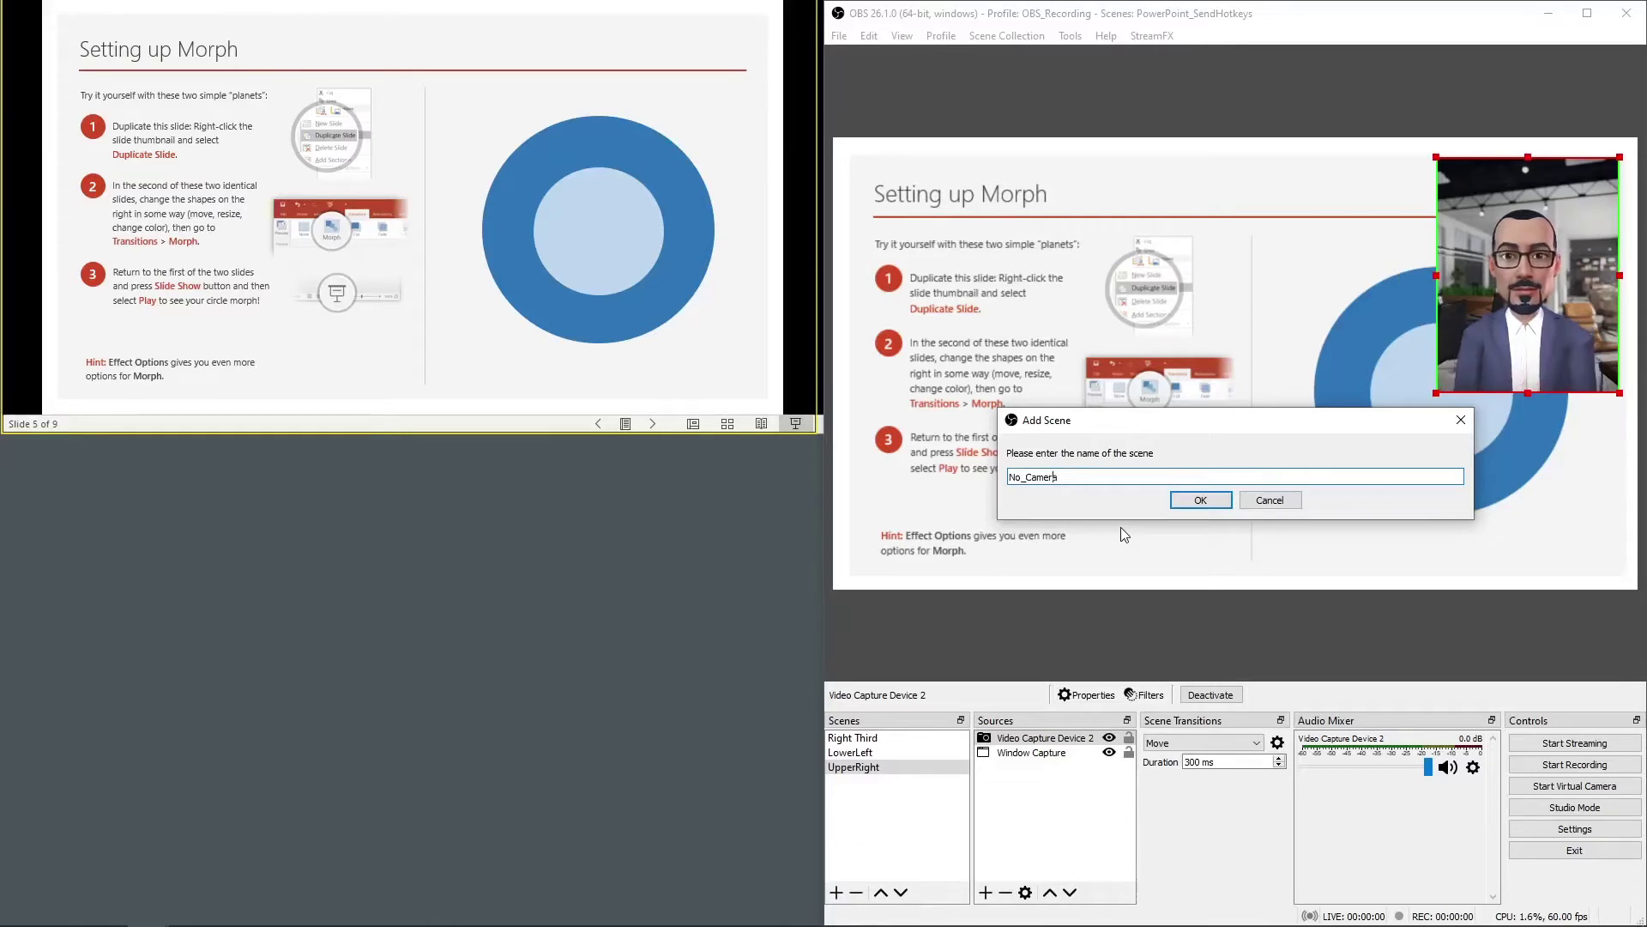
click(1211, 506)
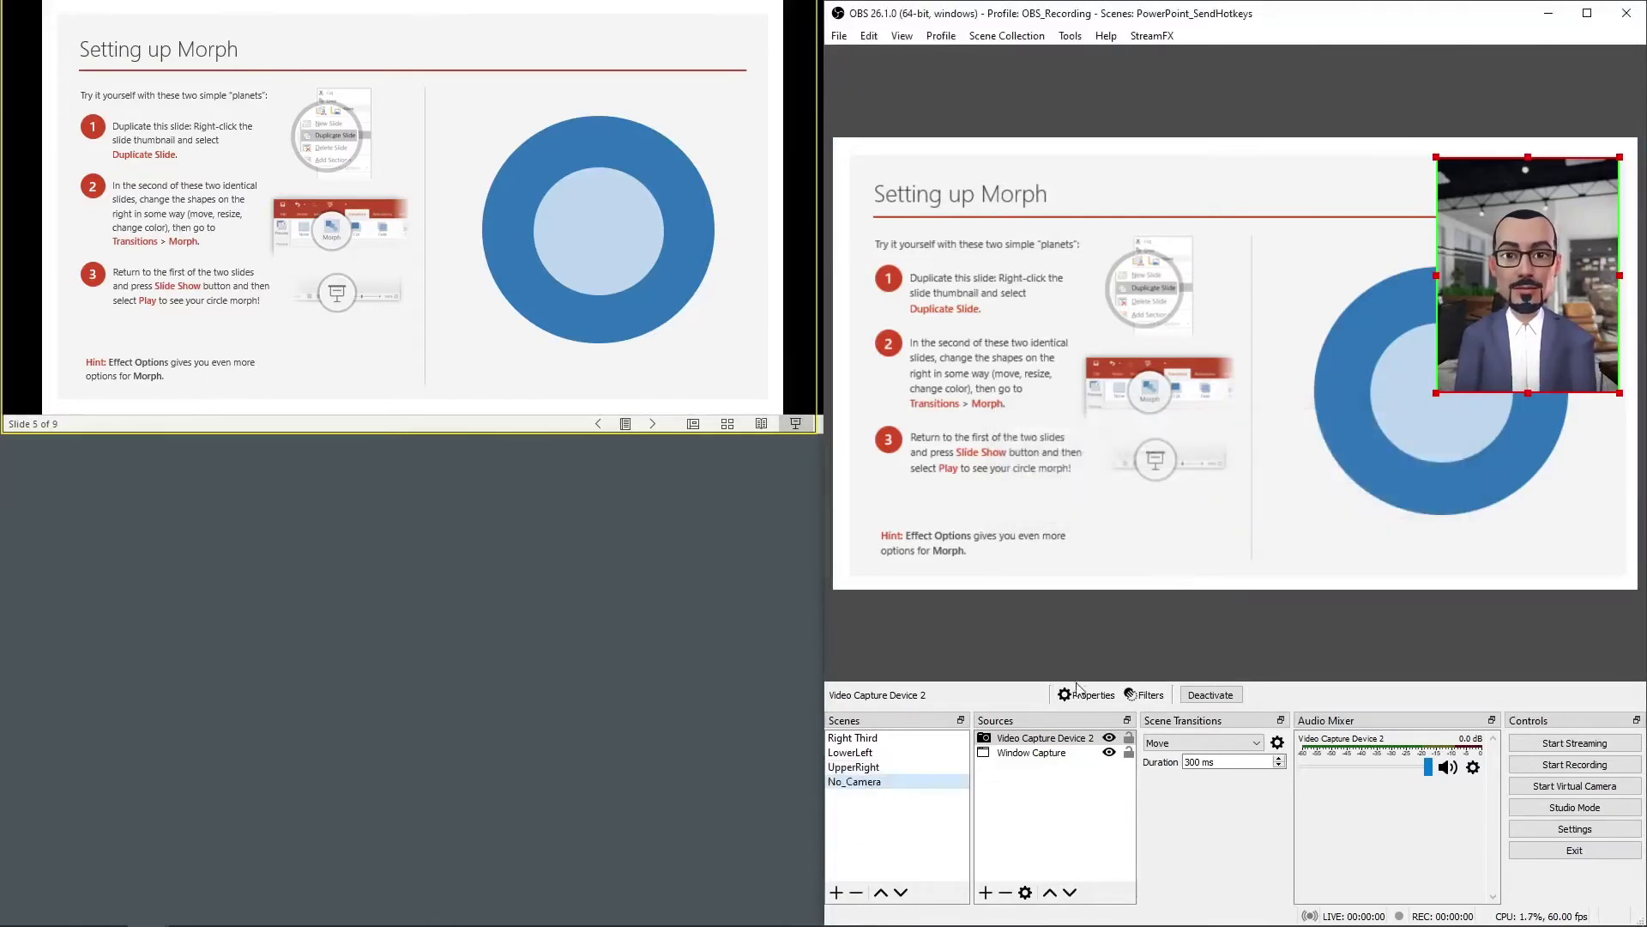
Remove the Video Capture Device 2 webcam source from No_Camera.
click(1048, 742)
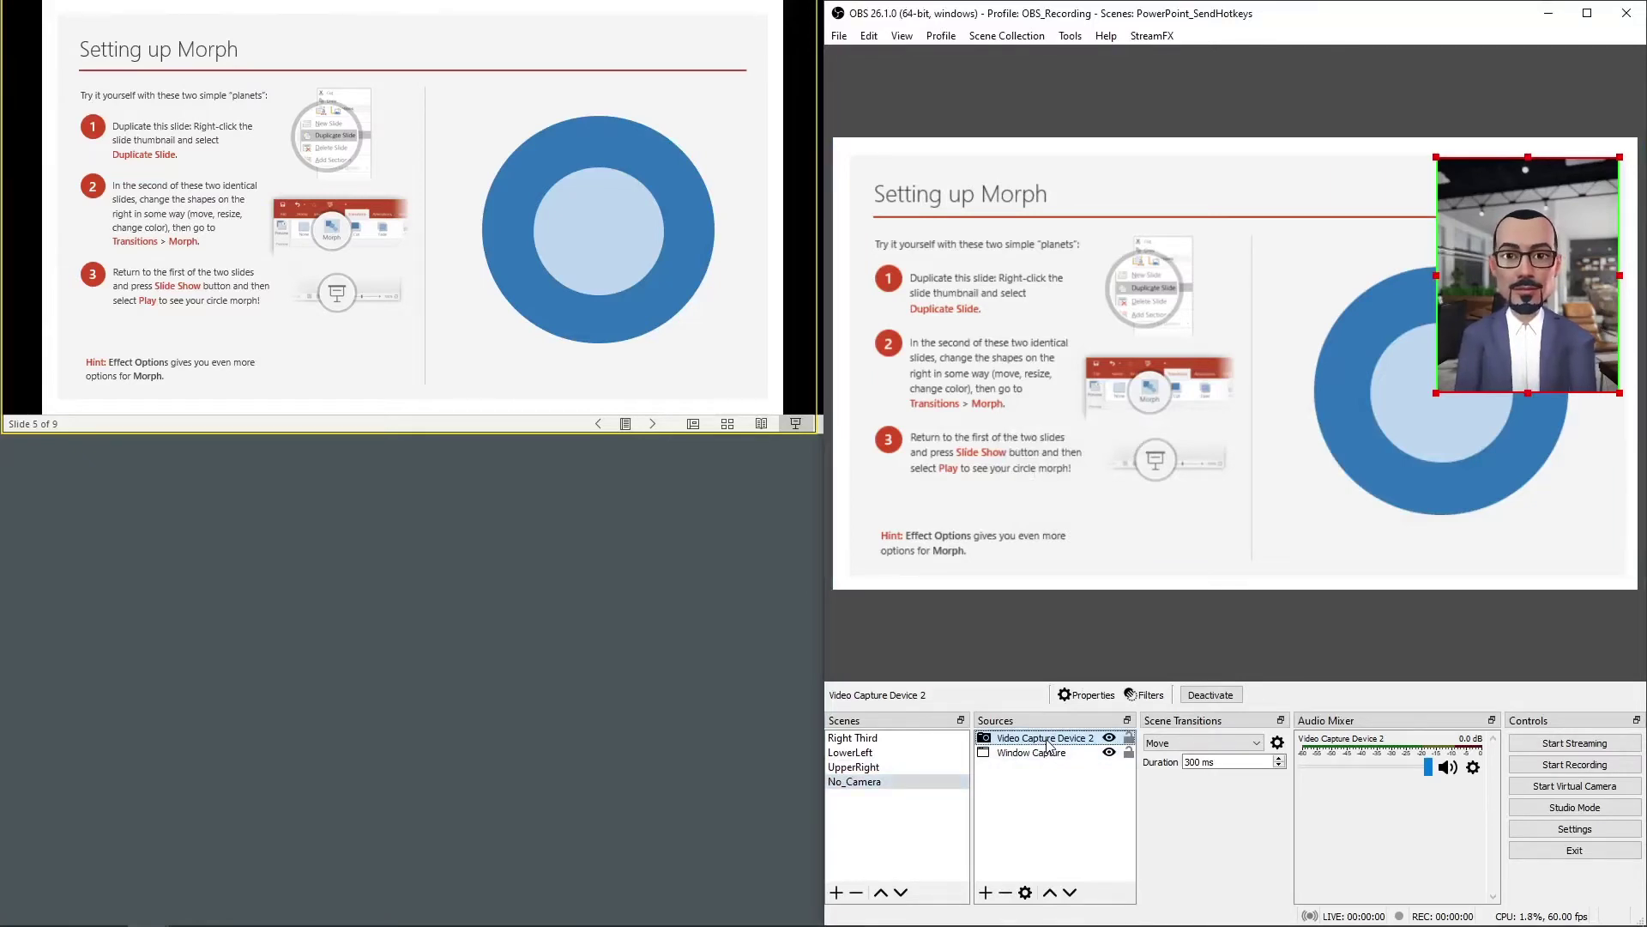
click(1005, 893)
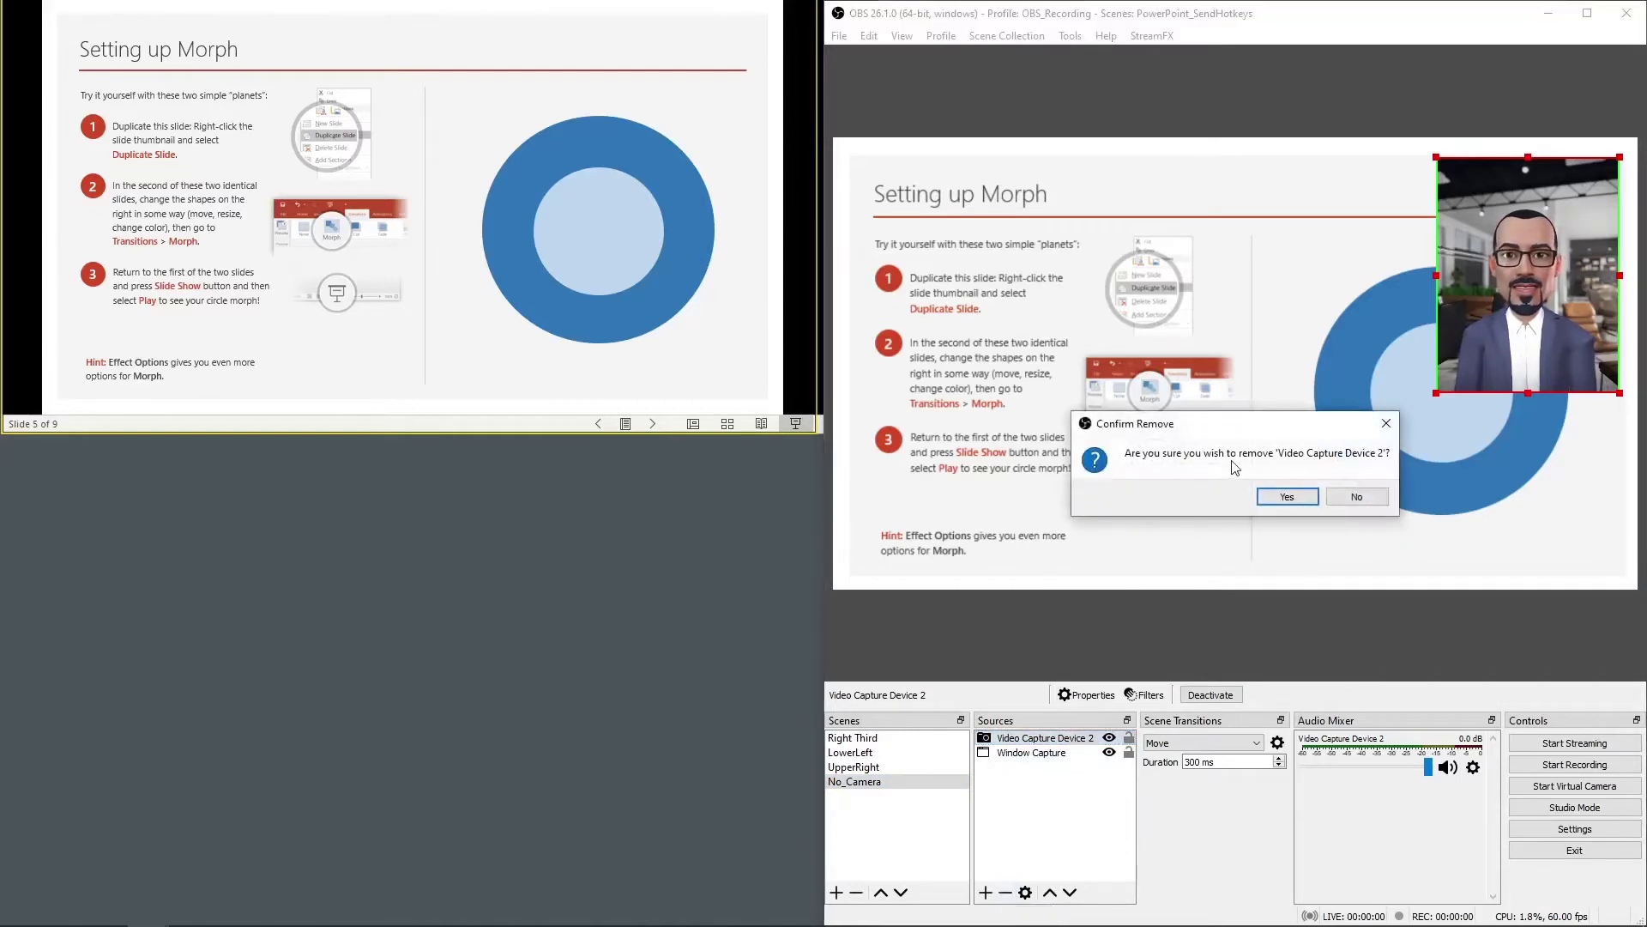
click(1287, 497)
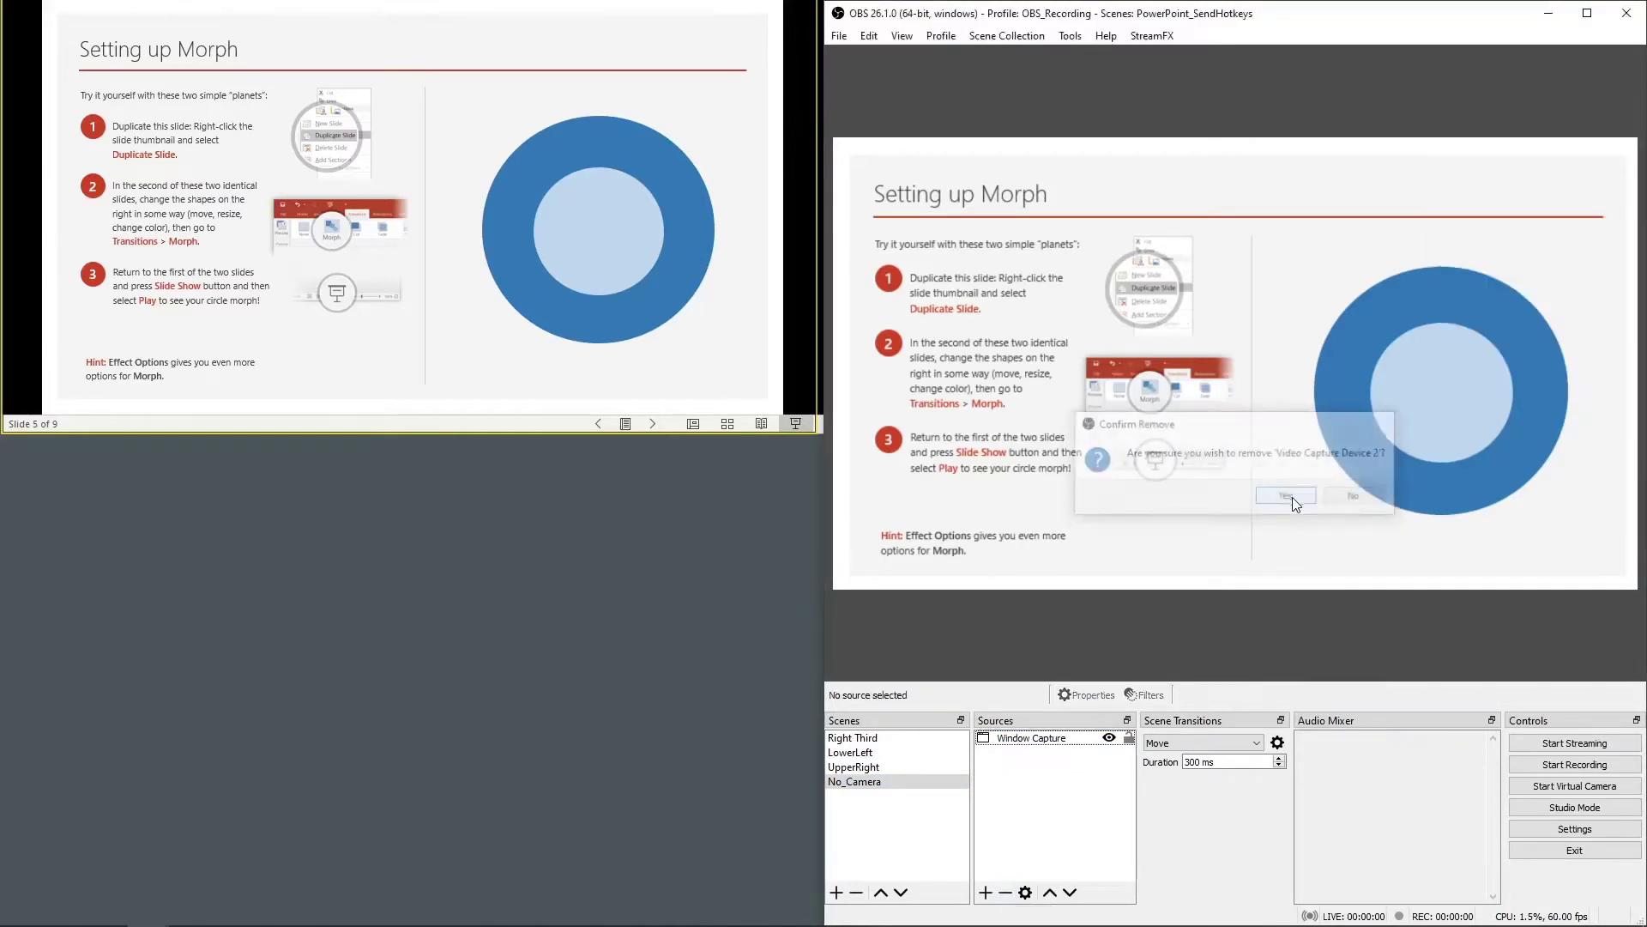
Advance through the Working together, Tell Me and Explore slides to slide 9 of 9.
click(712, 255)
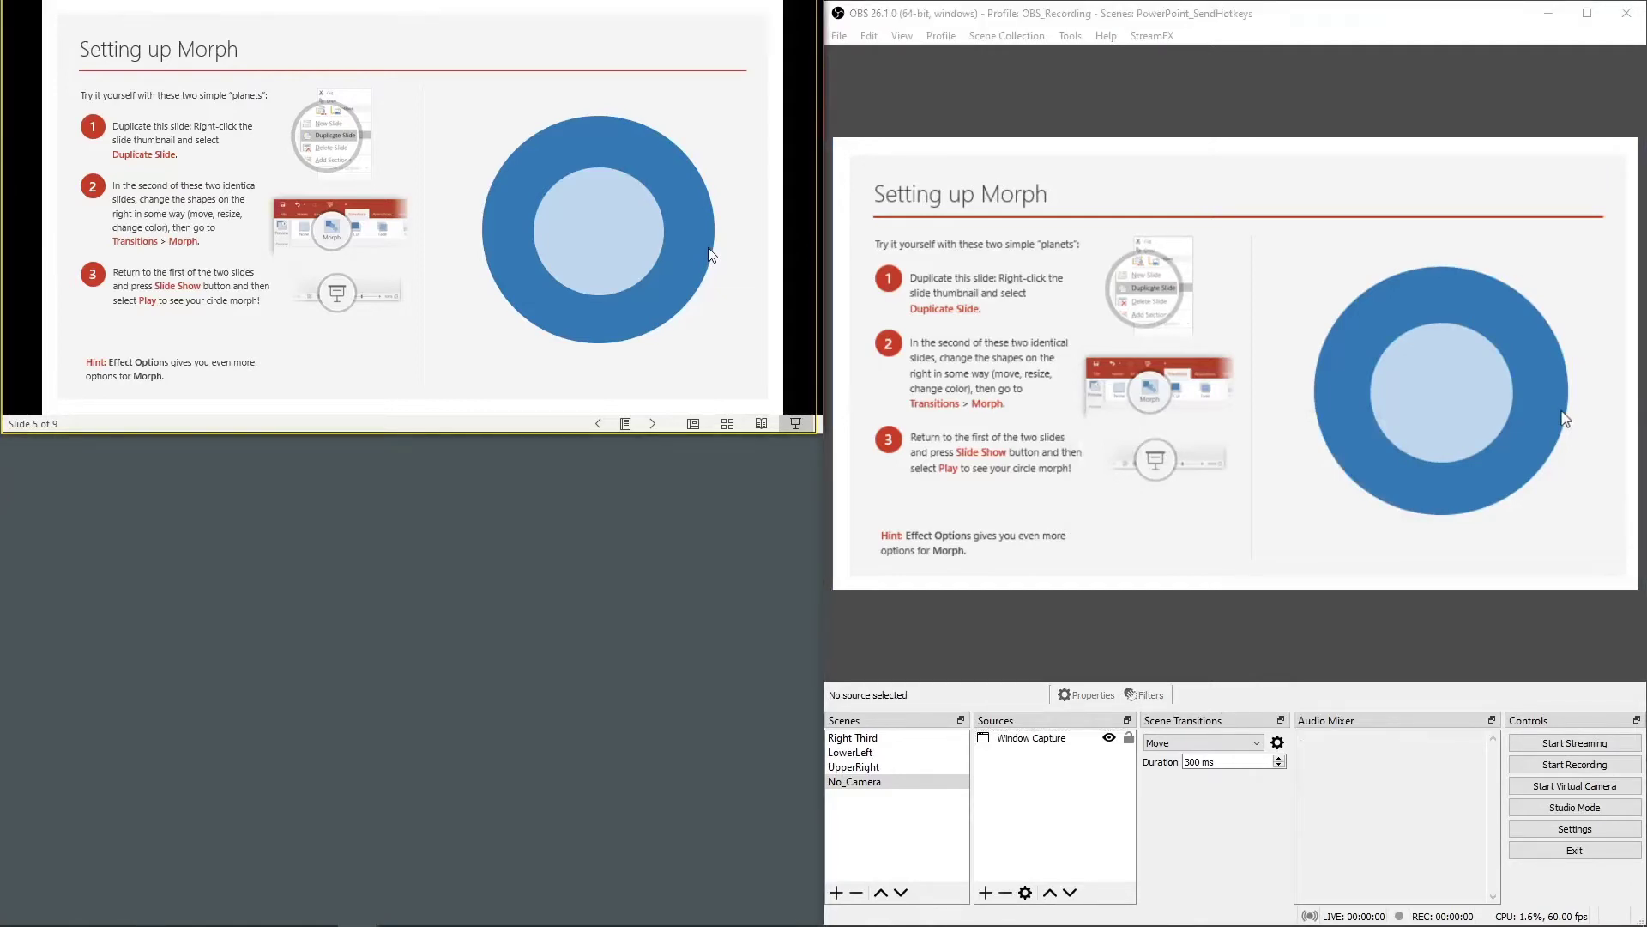
click(712, 255)
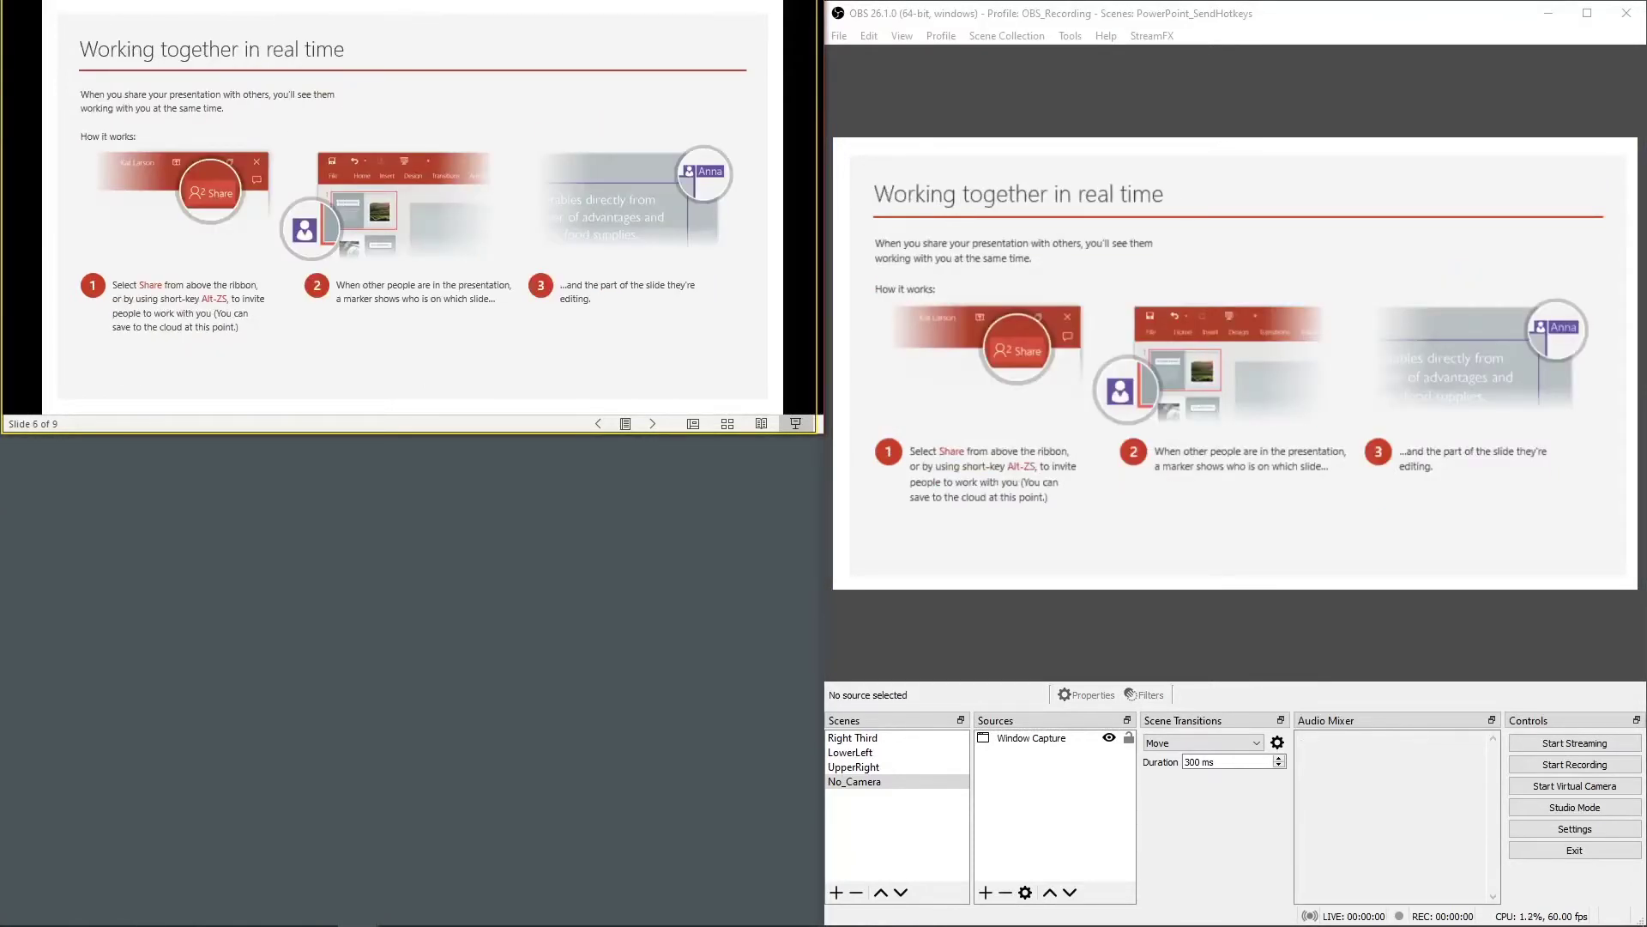
key(Right)
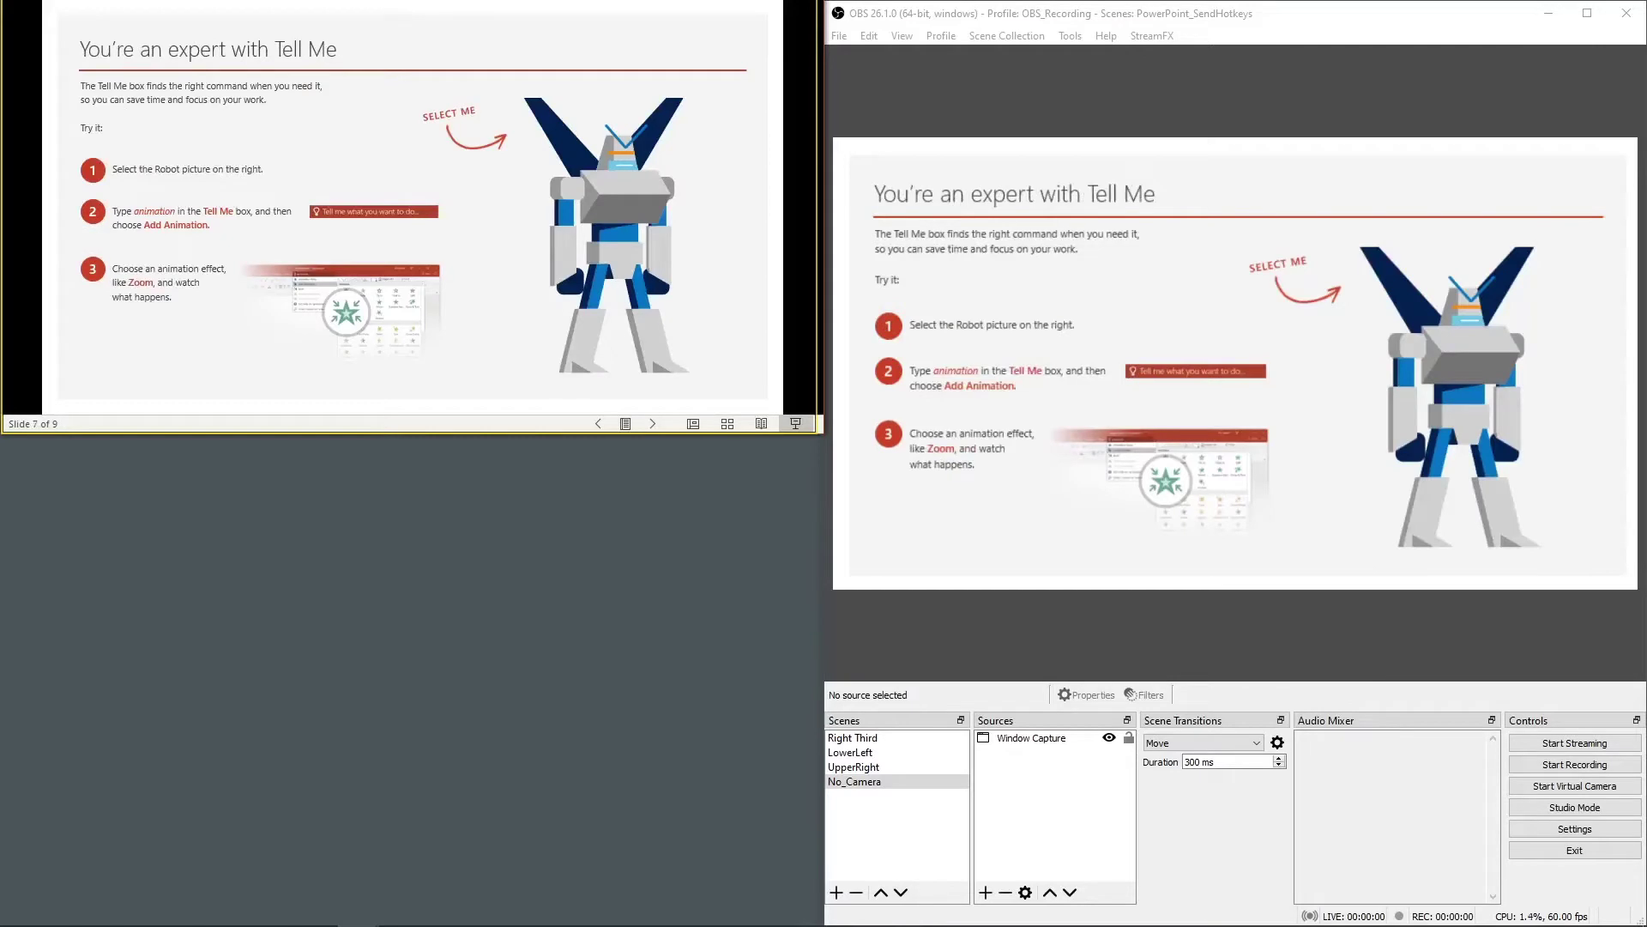
key(Right)
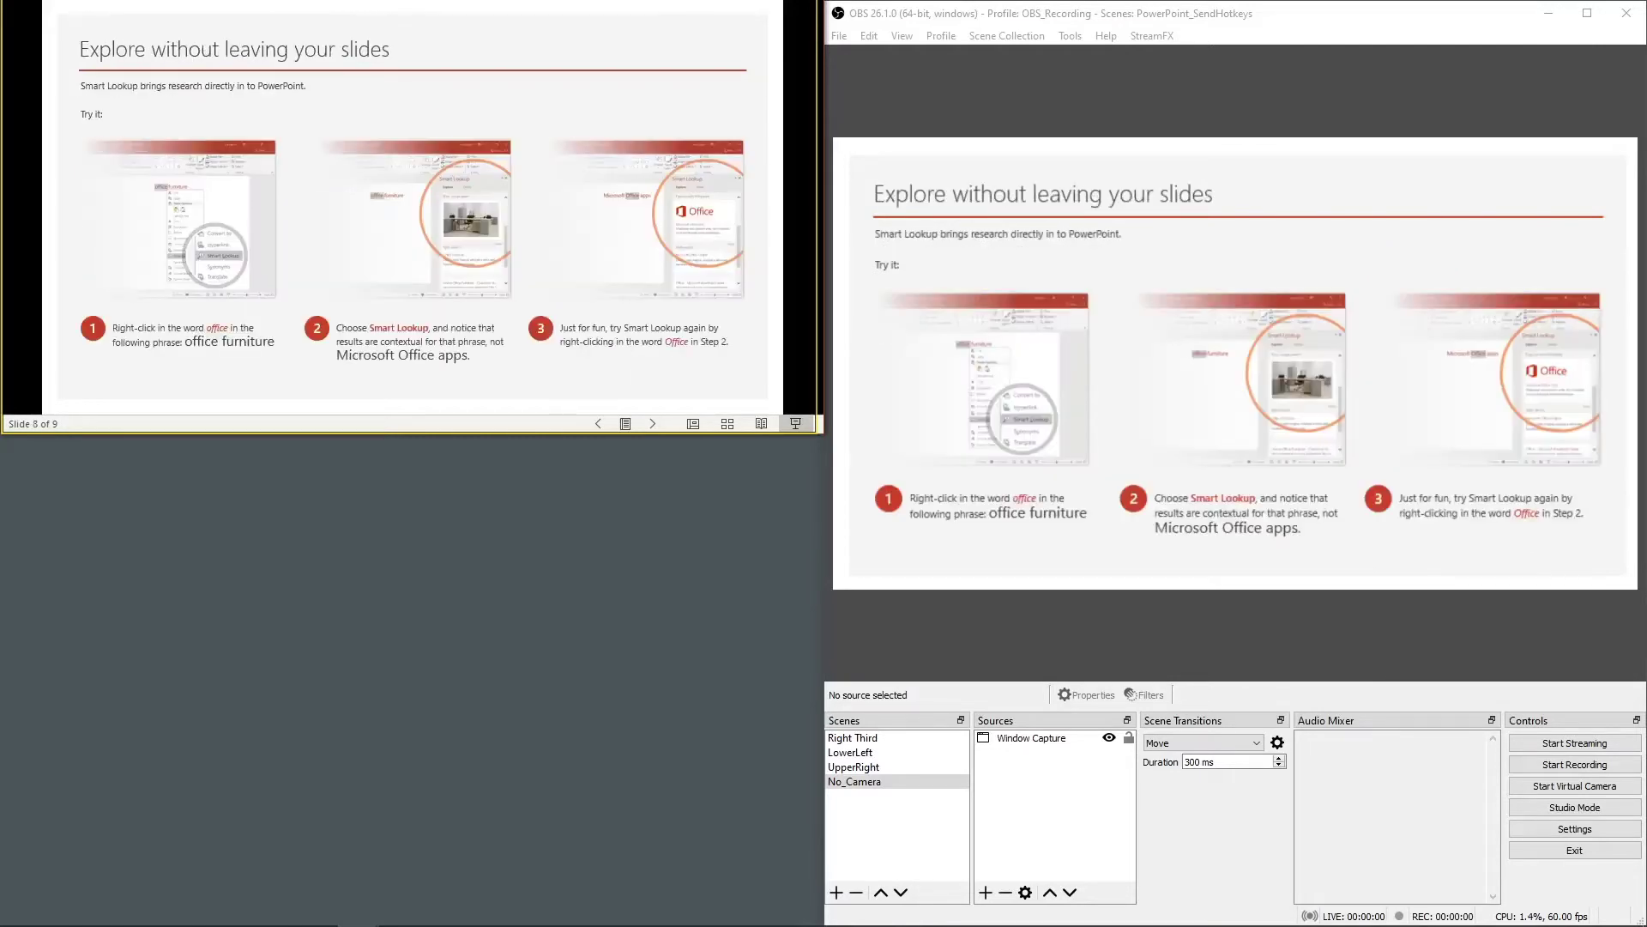
key(Right)
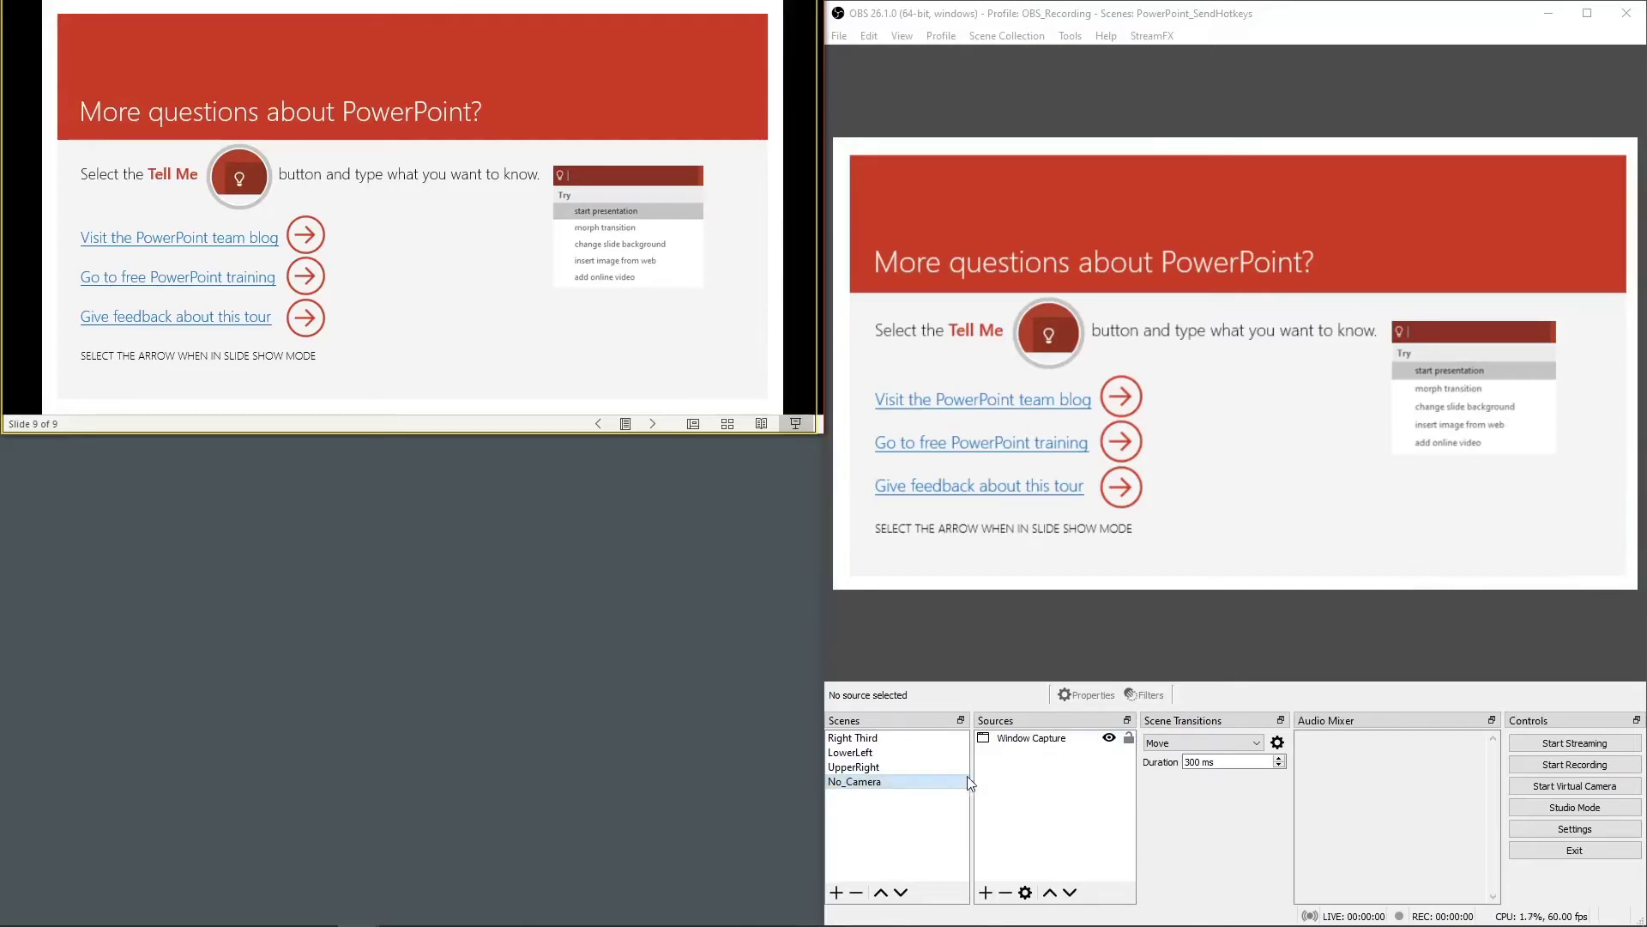
In Hotkeys settings, bind Alt+F5 RightThird, Alt+F6 LowerLeft, Alt+F7 UpperRight, Alt+F8 No_Camera.
click(1624, 832)
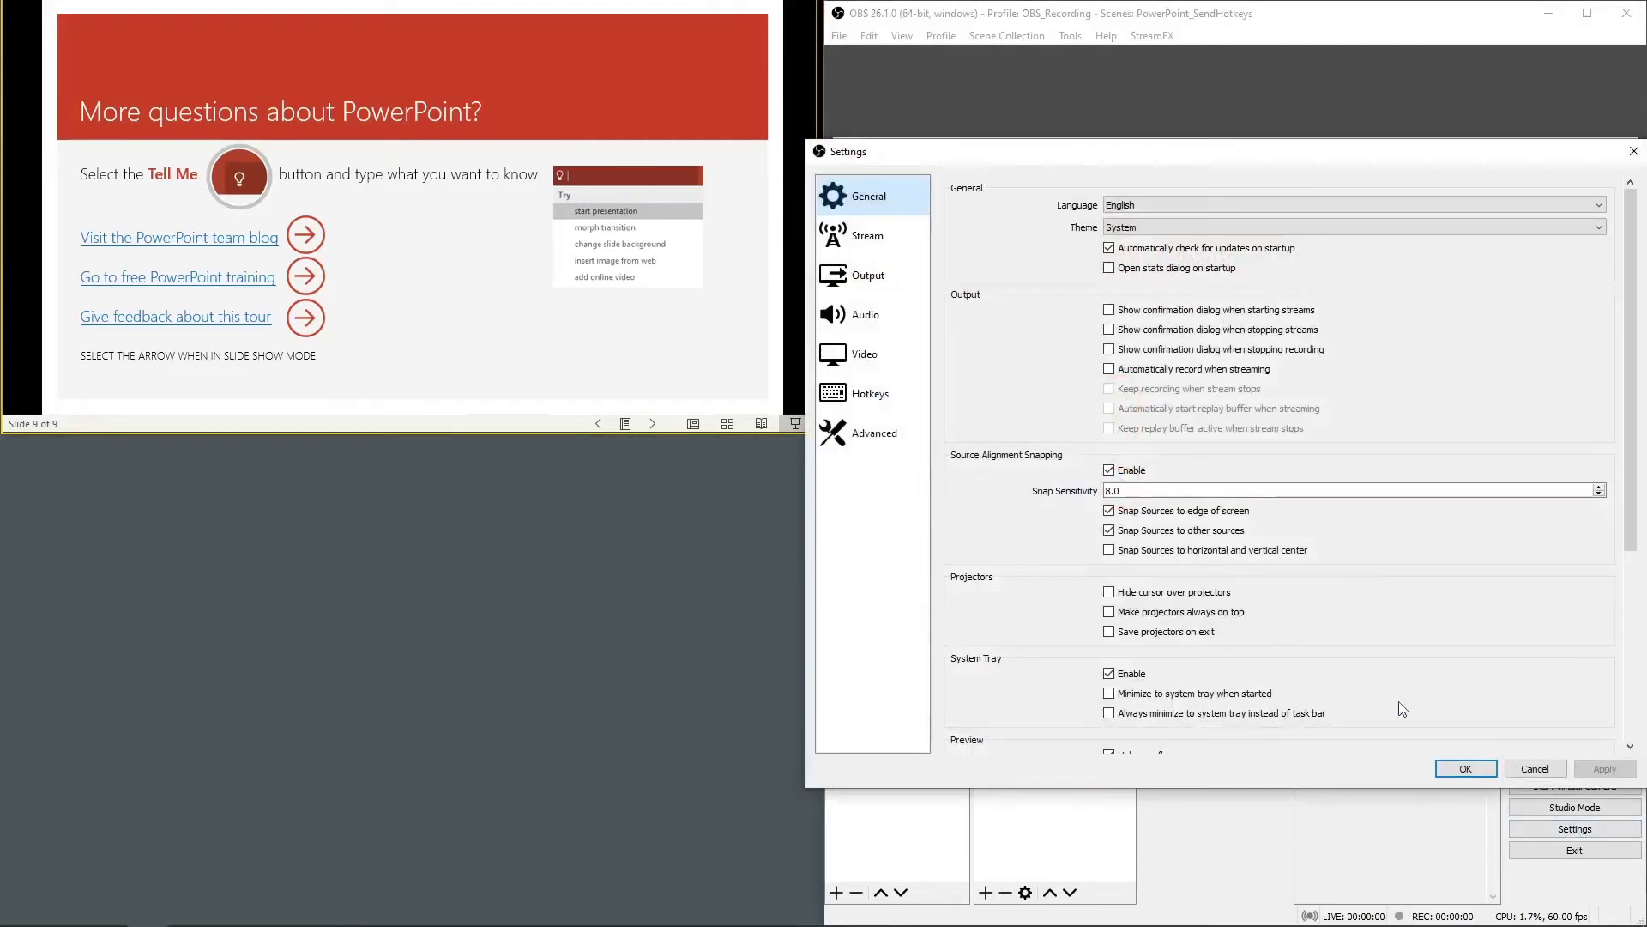
click(876, 395)
scroll(1064, 353, down, 10)
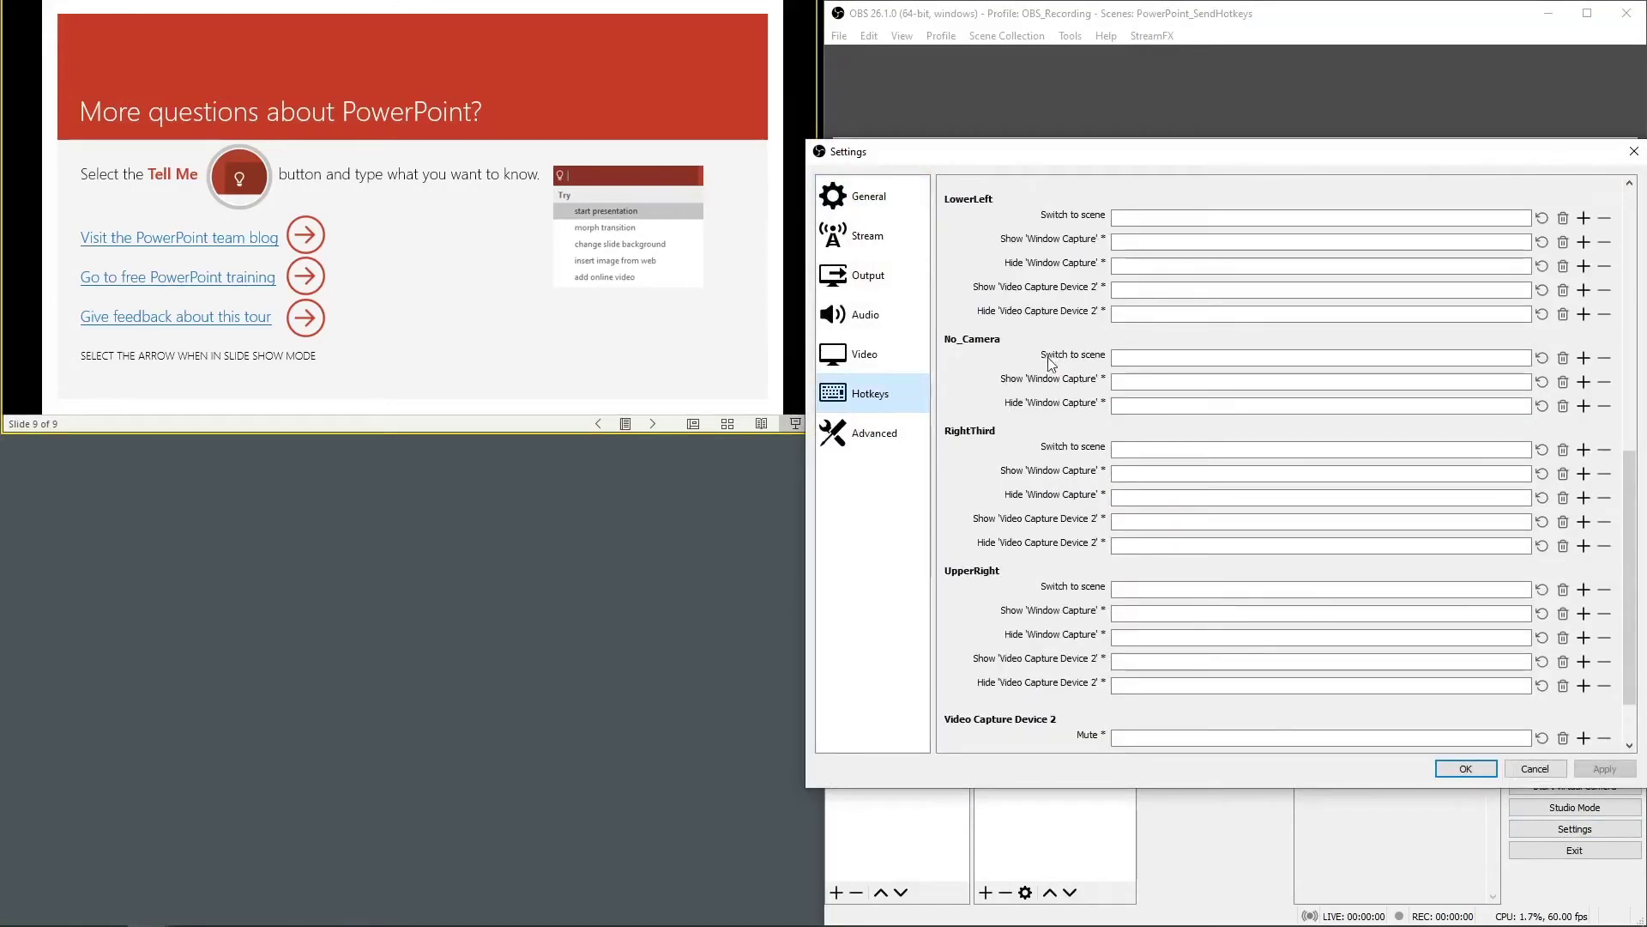
click(1141, 448)
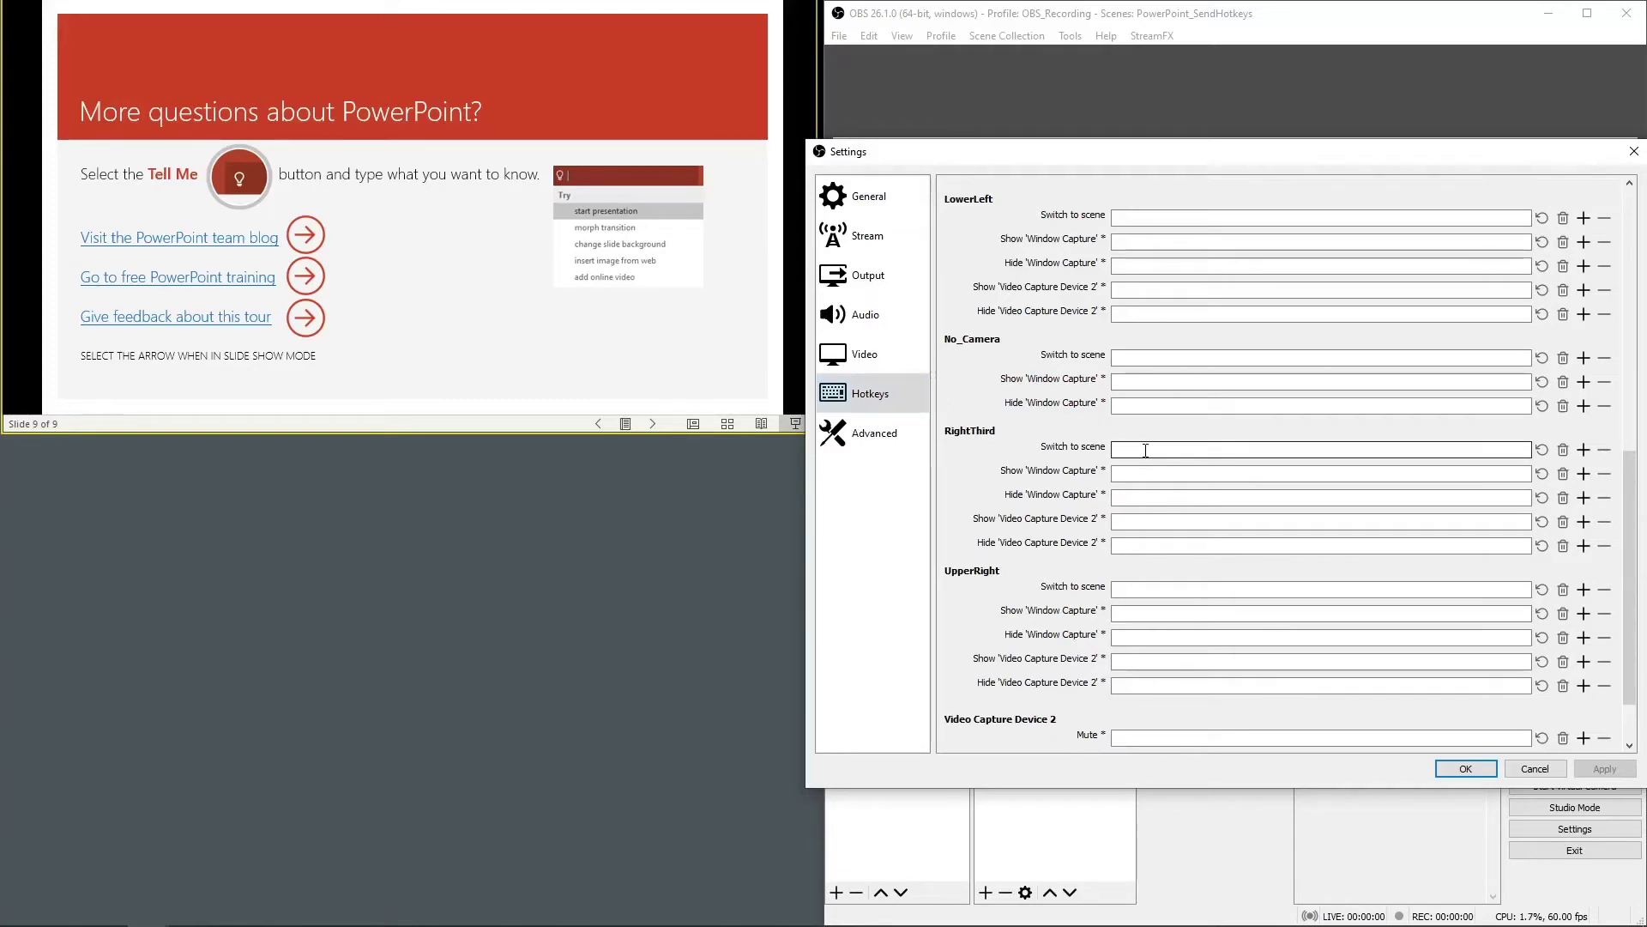
key(alt+F5)
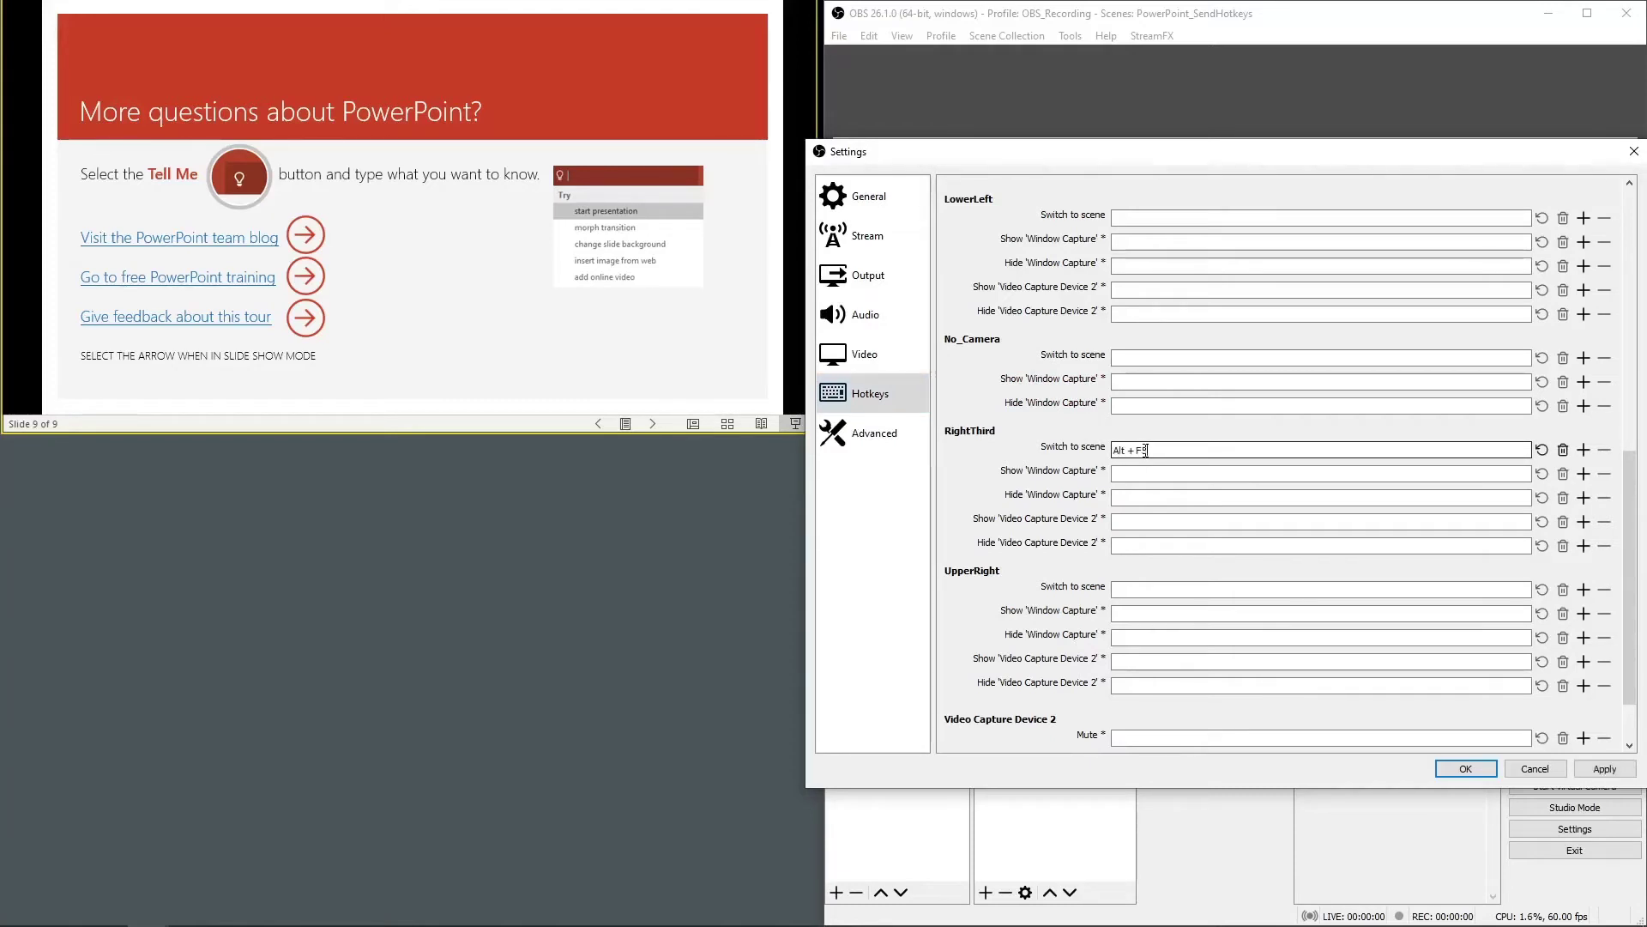
click(1127, 225)
key(alt+F6)
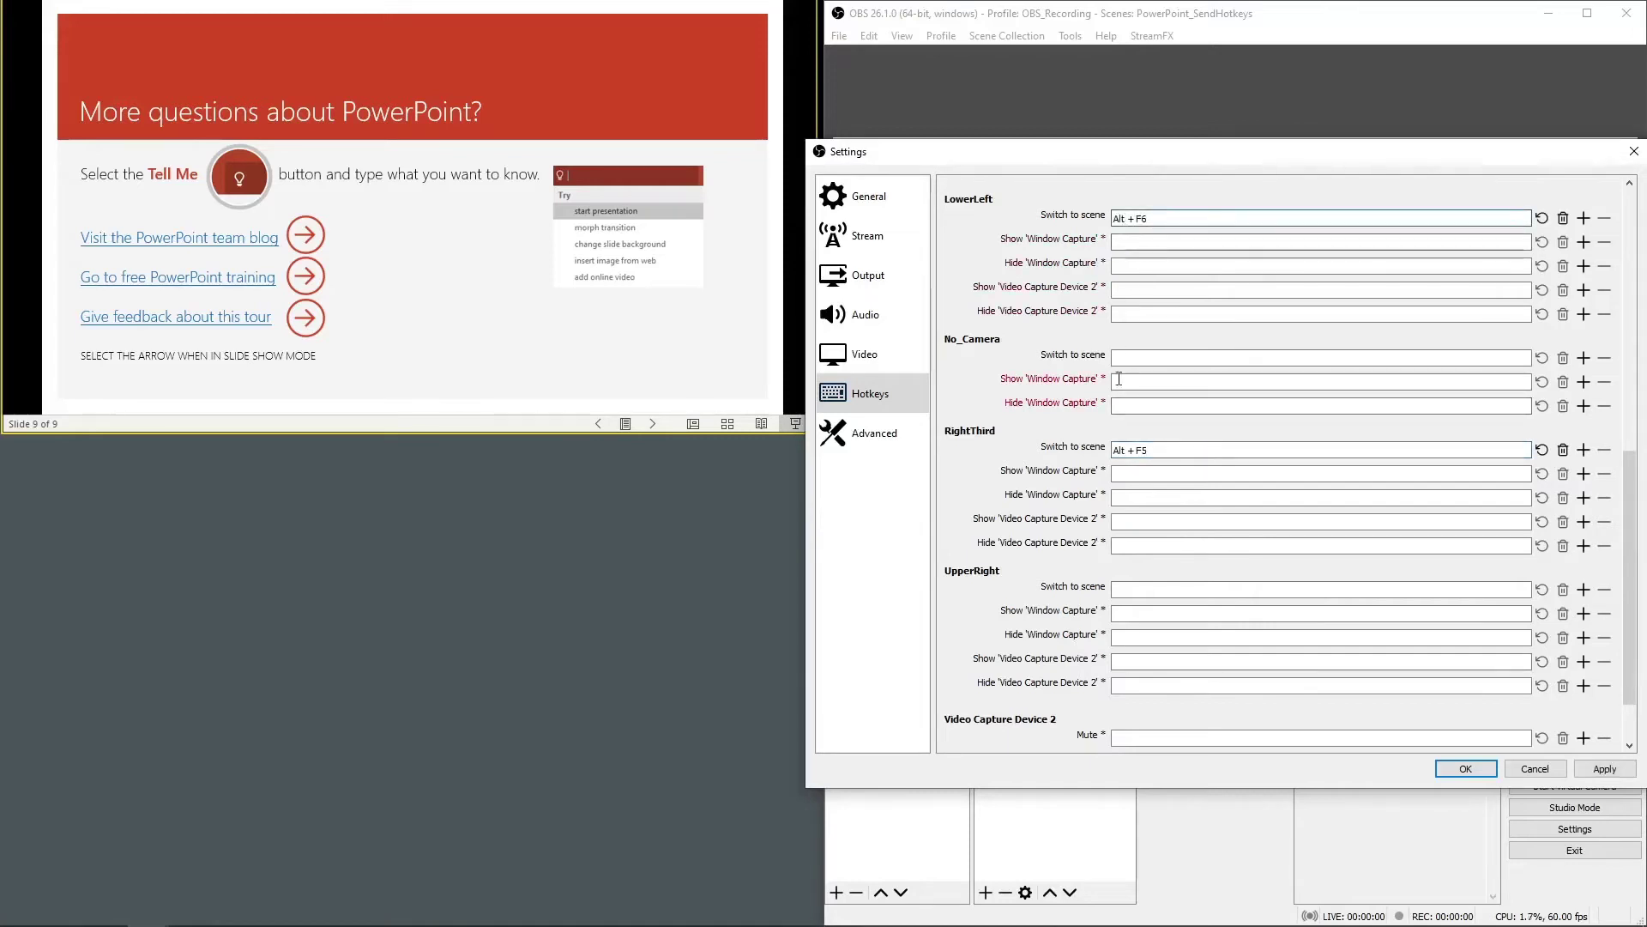
click(1150, 590)
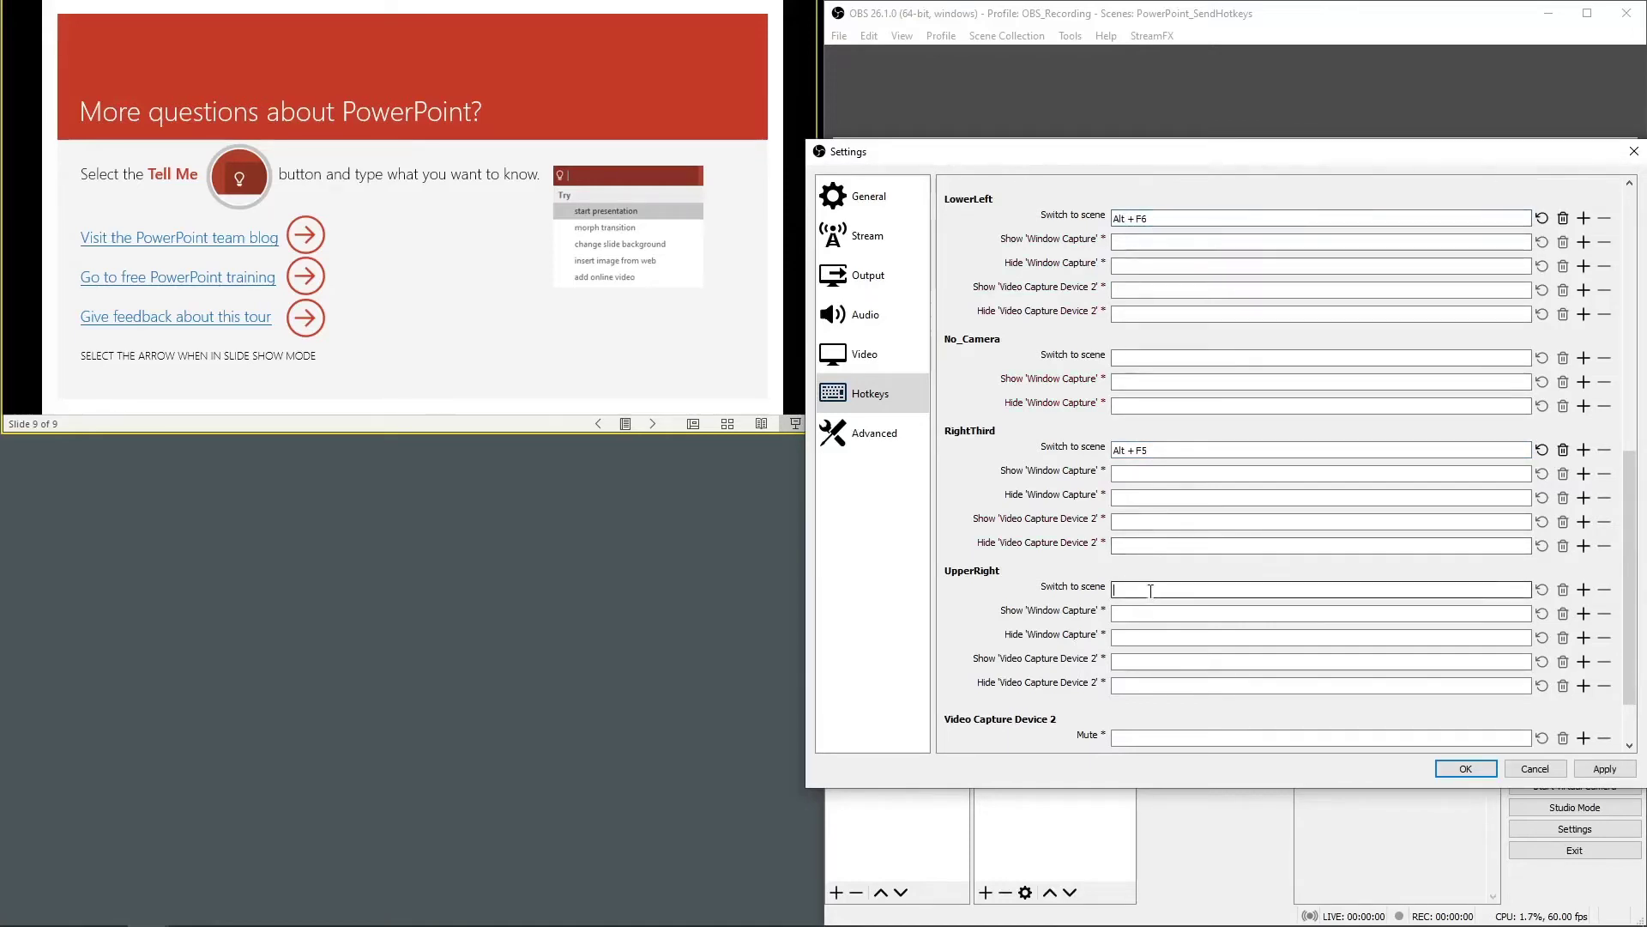
key(alt+F7)
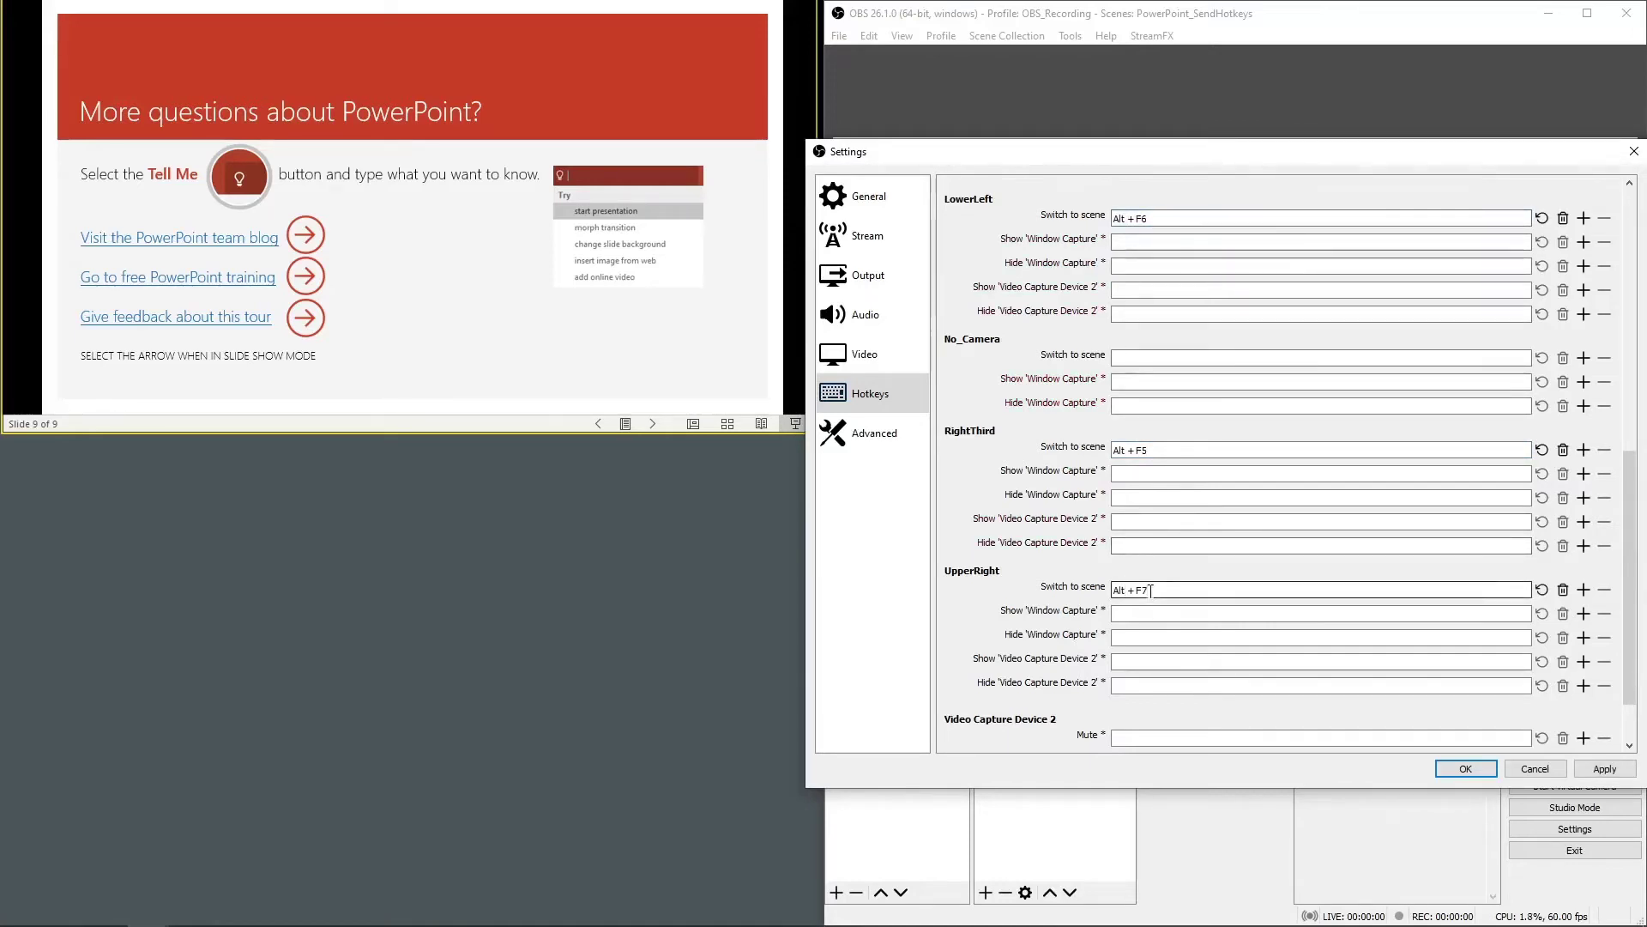
click(1122, 358)
key(alt+F8)
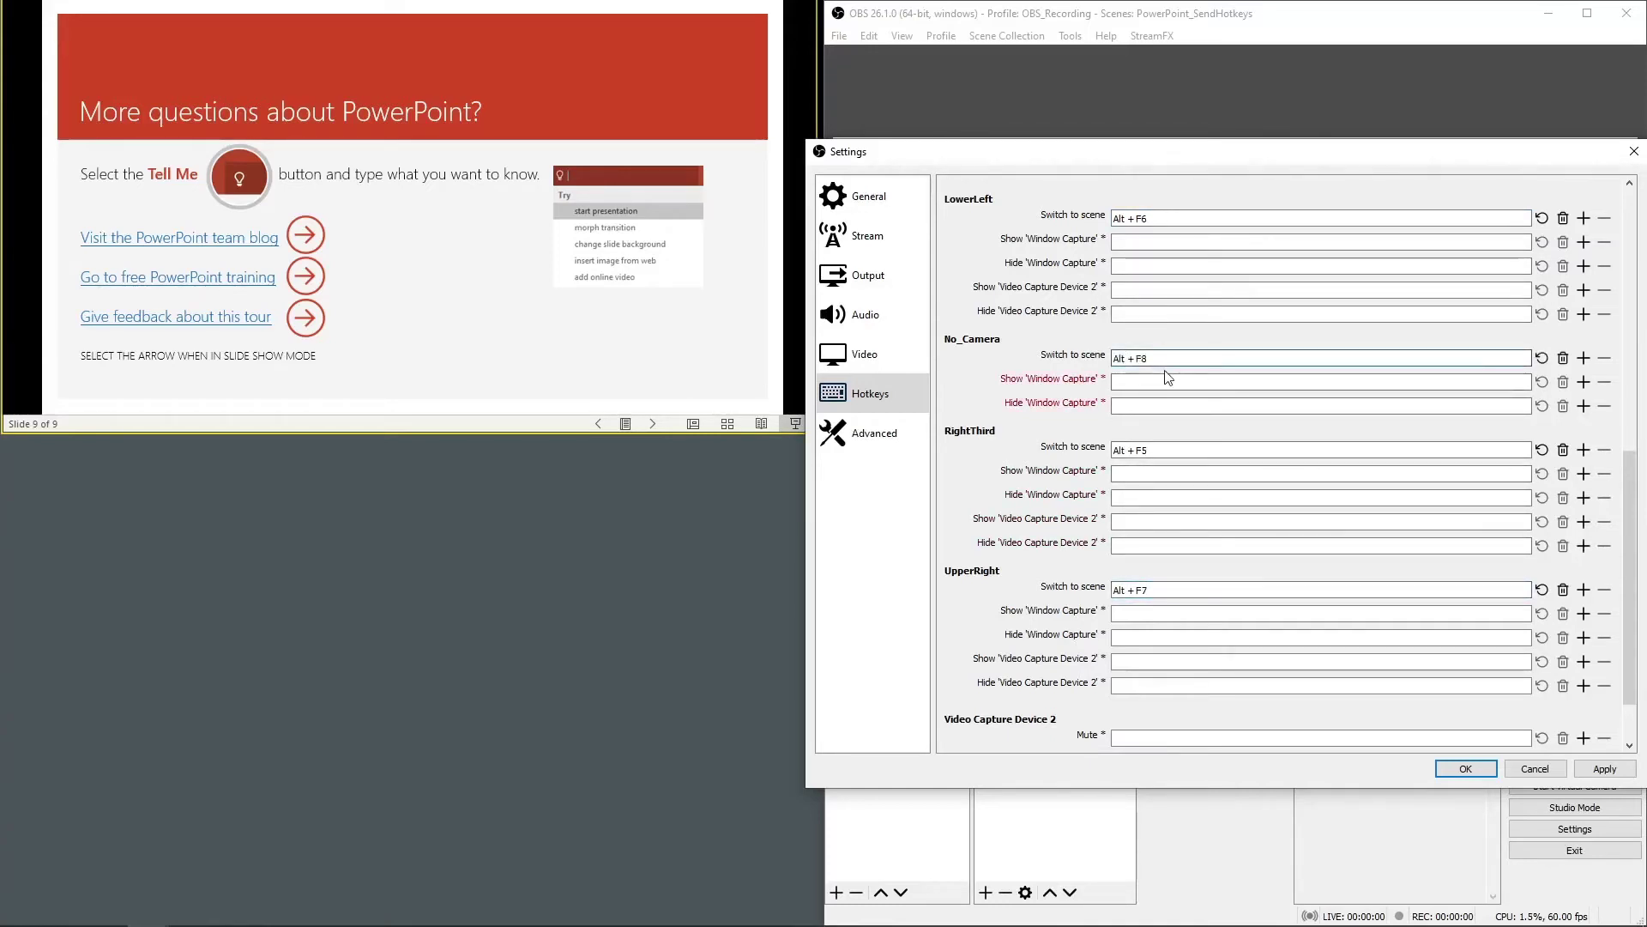
Apply the hotkeys, then test Alt+F7, Alt+F8, Alt+F6, ending on UpperRight with Alt+F7.
click(1477, 771)
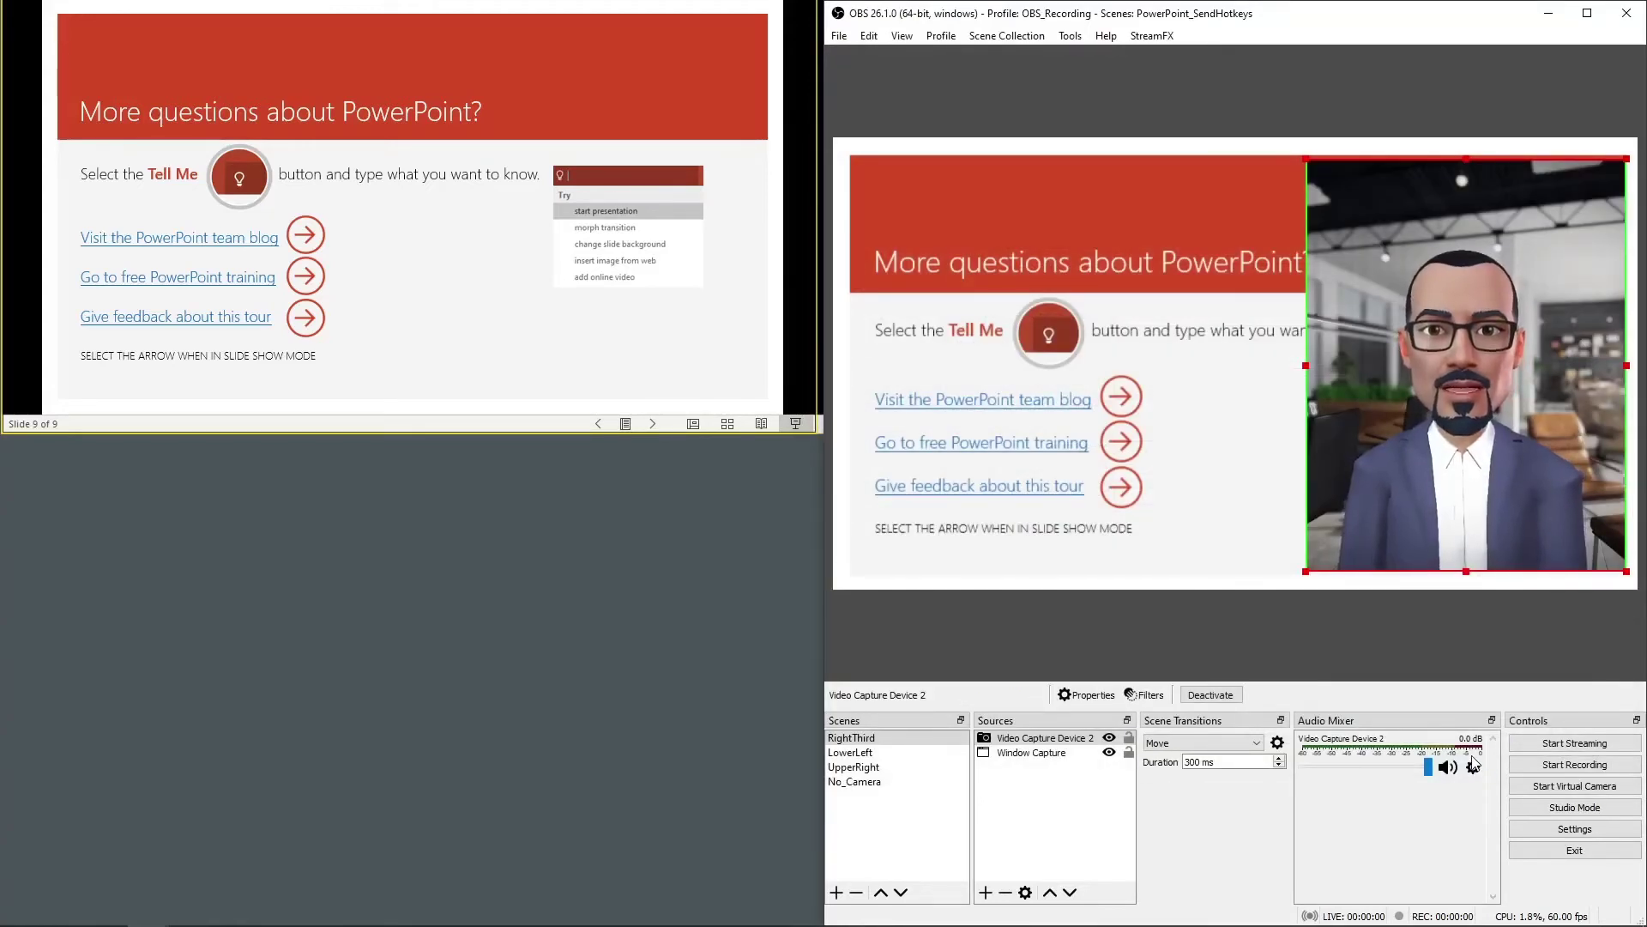
key(alt+F7)
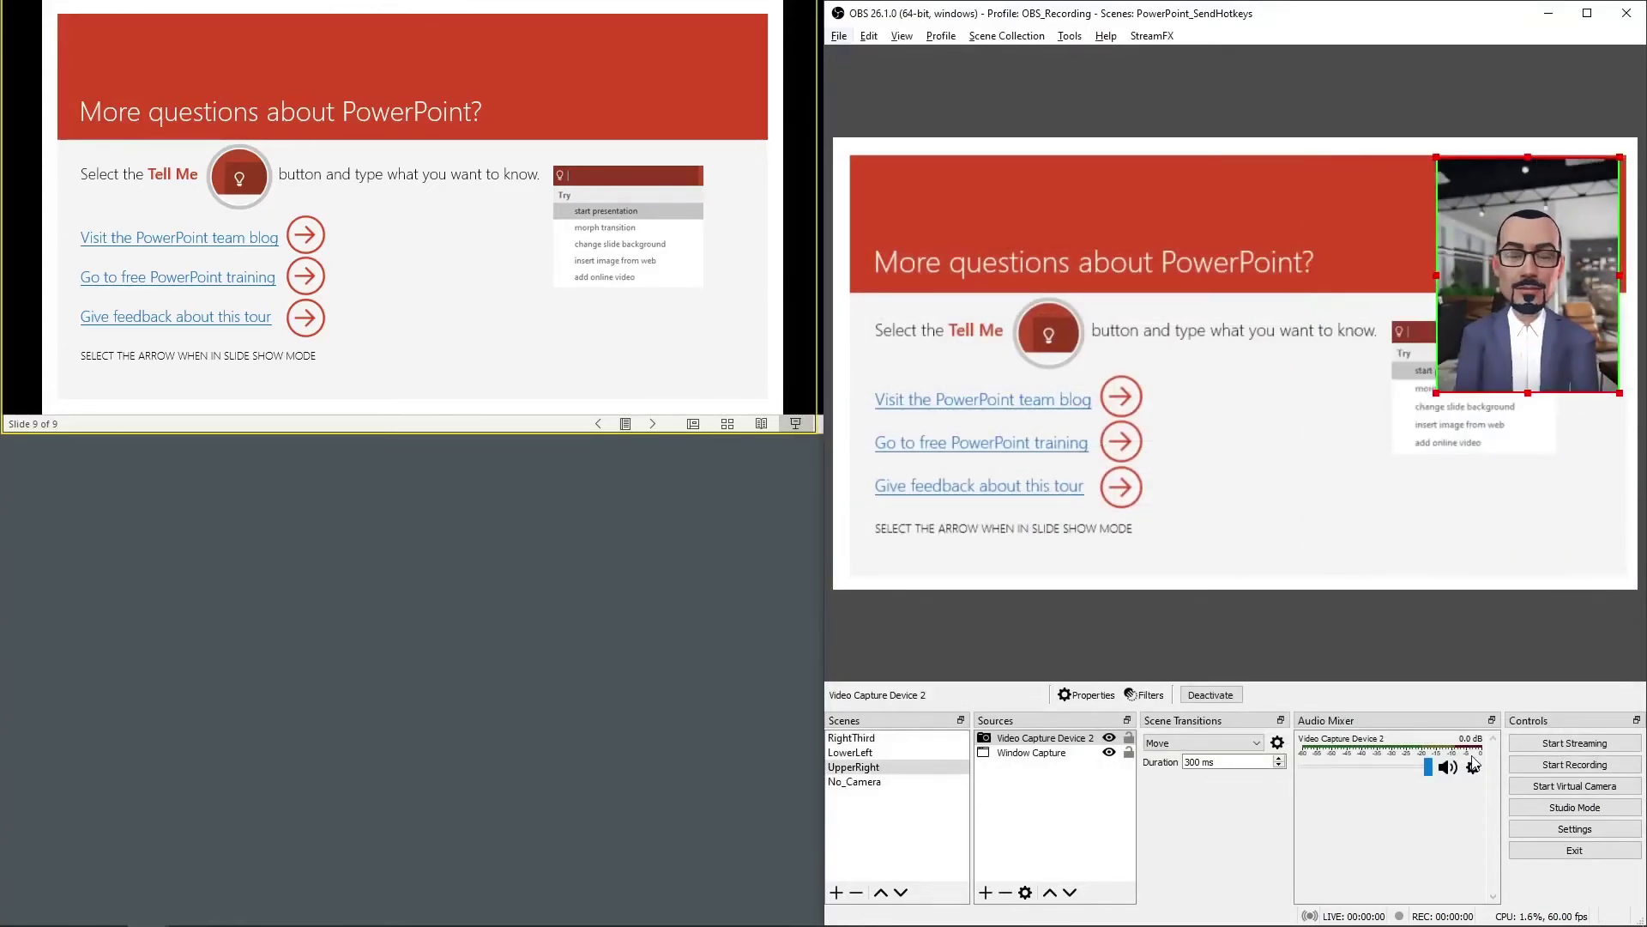
key(alt+F8)
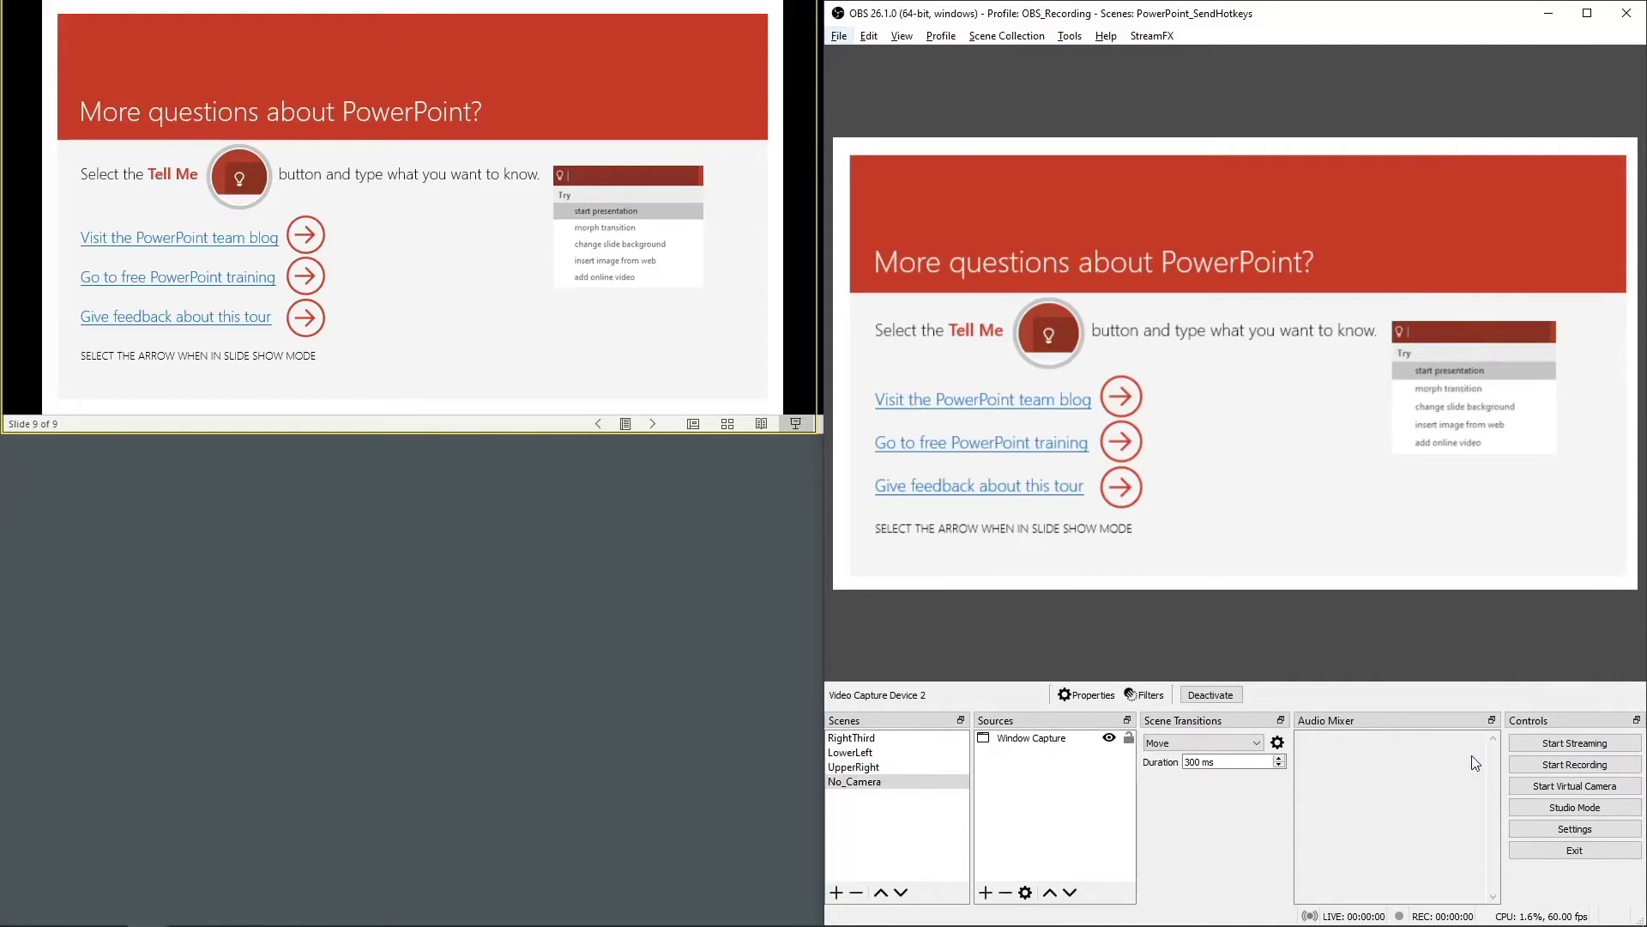
key(alt+F6)
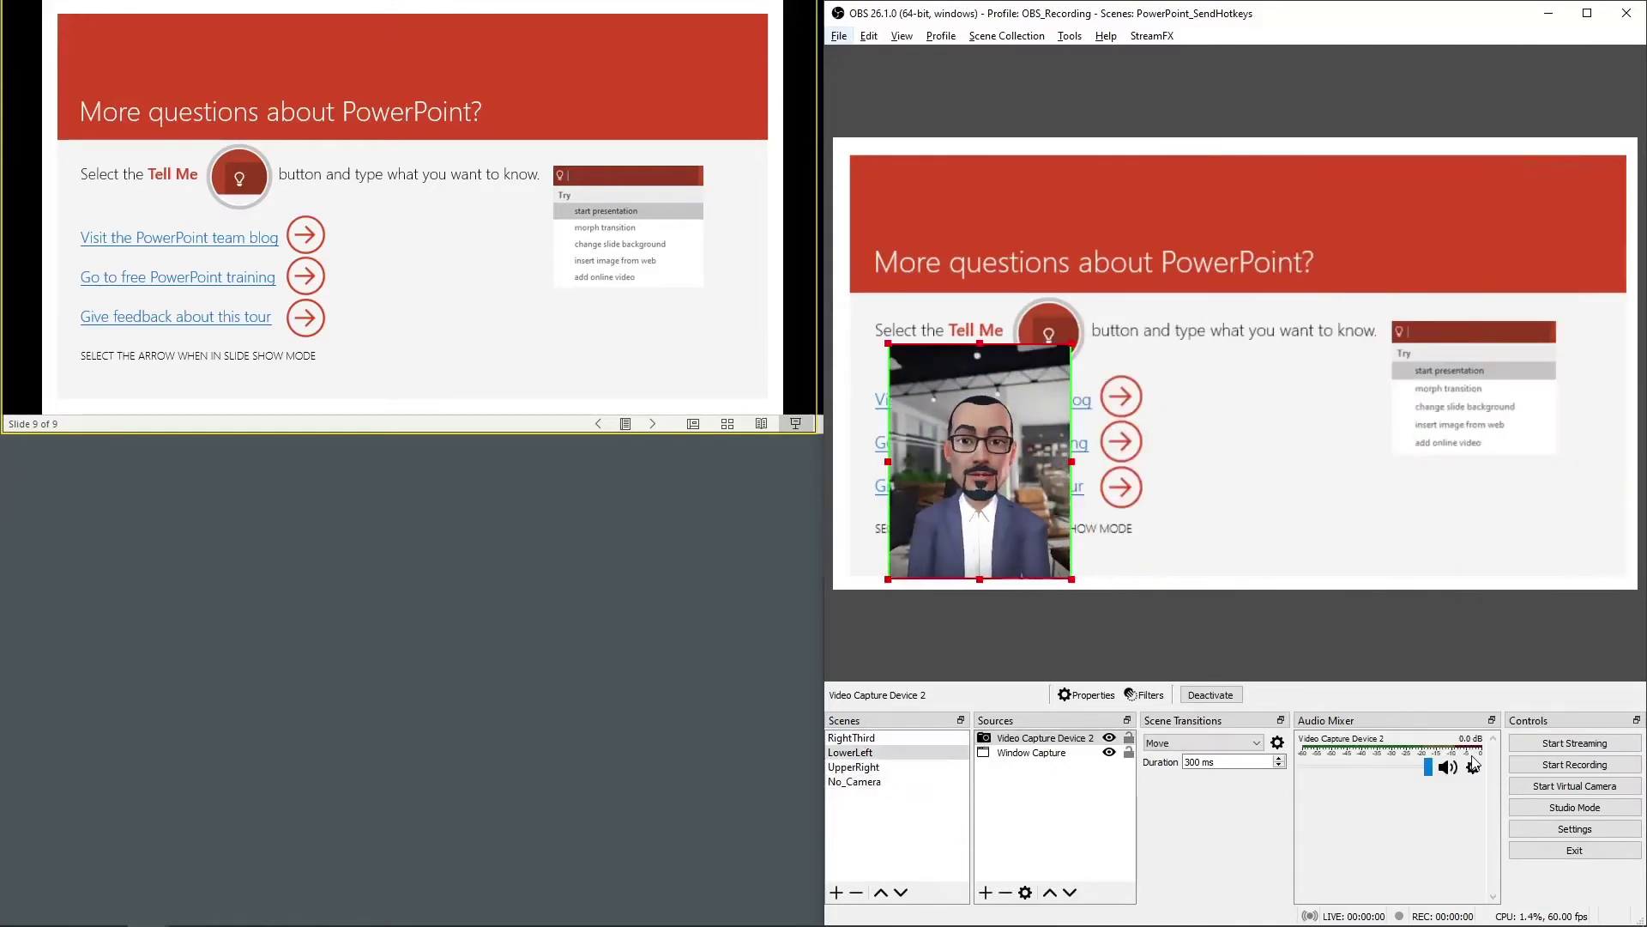
key(alt+F7)
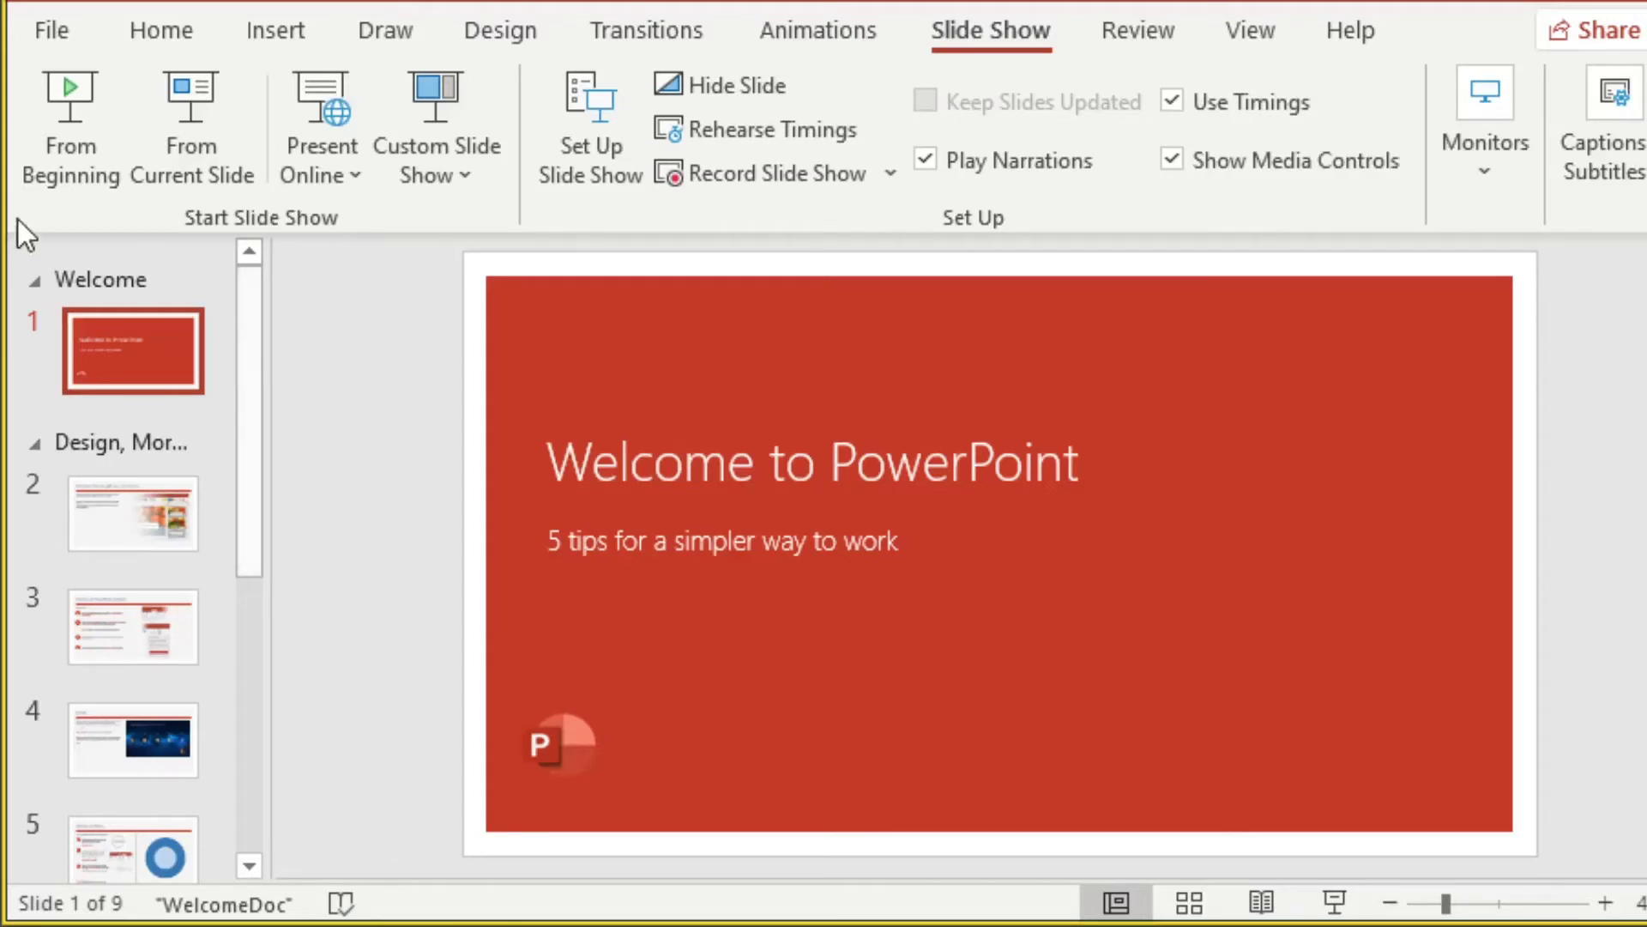
click(101, 280)
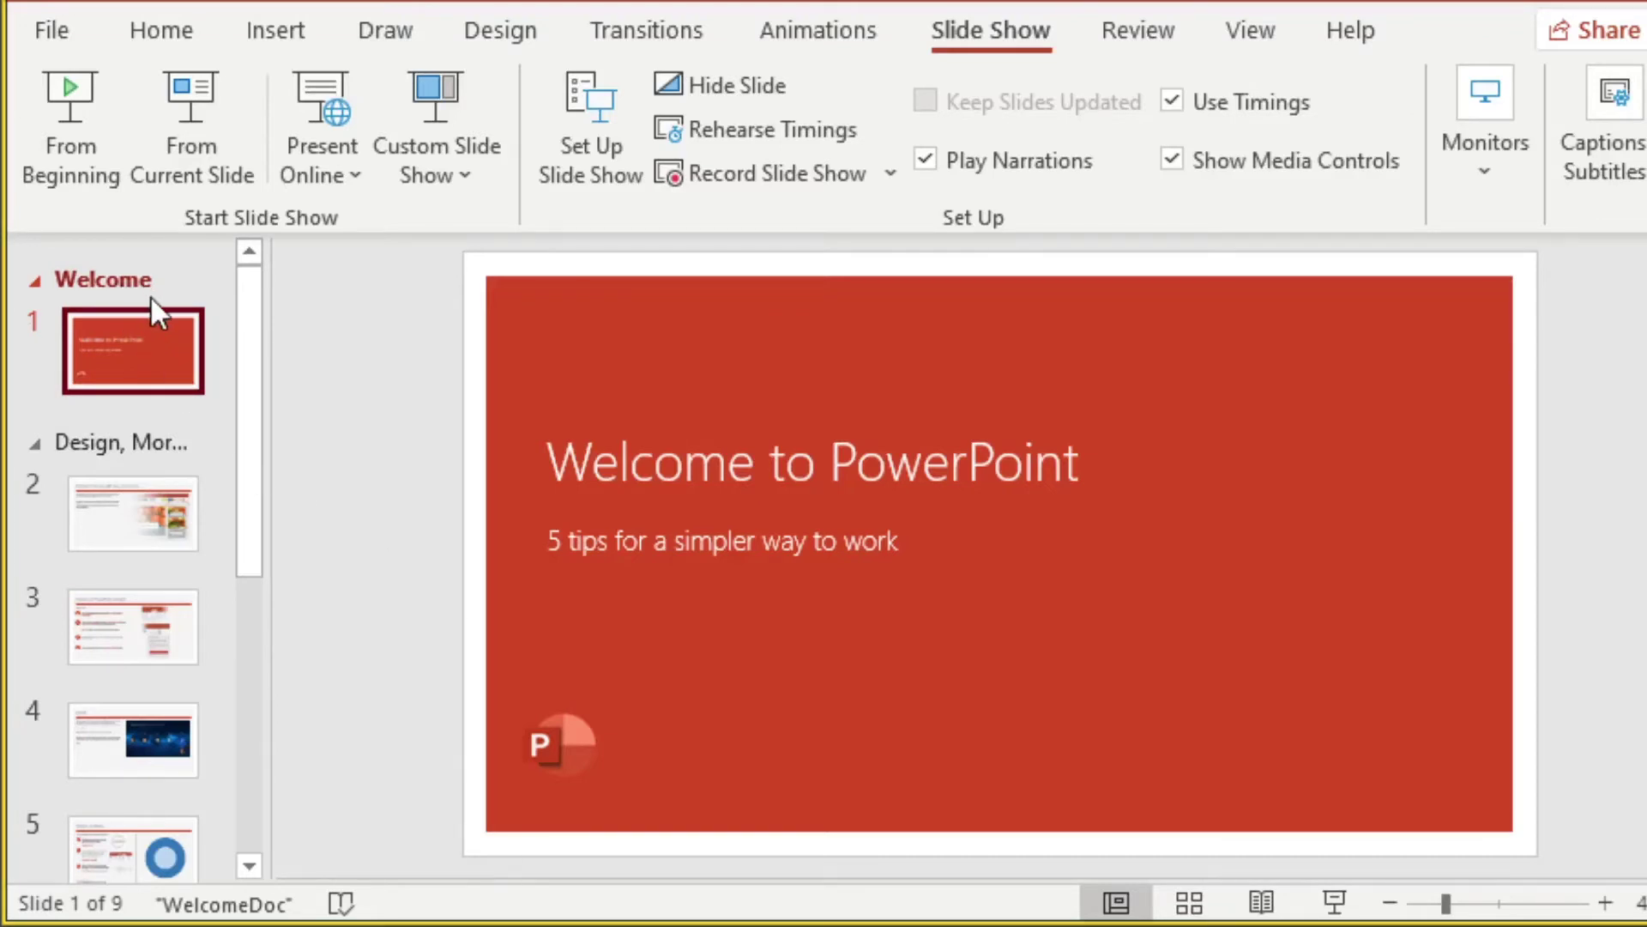
Rename the Welcome section to hotkey=%{F5}, select the name for copying, then show slide 2.
right_click(111, 268)
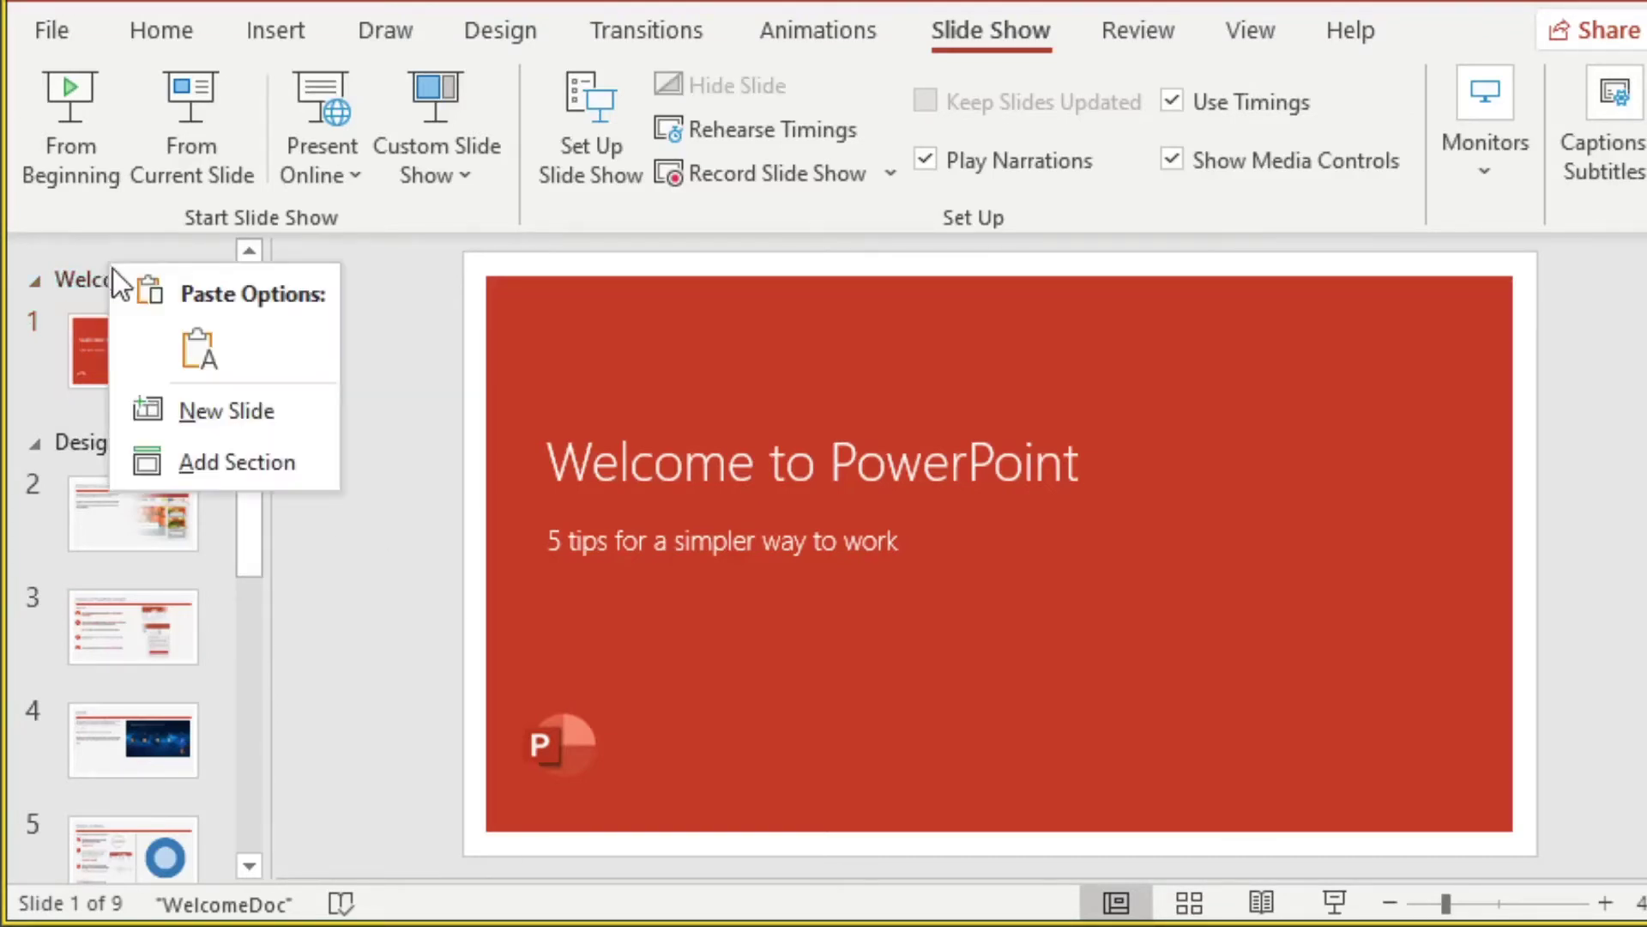
click(68, 276)
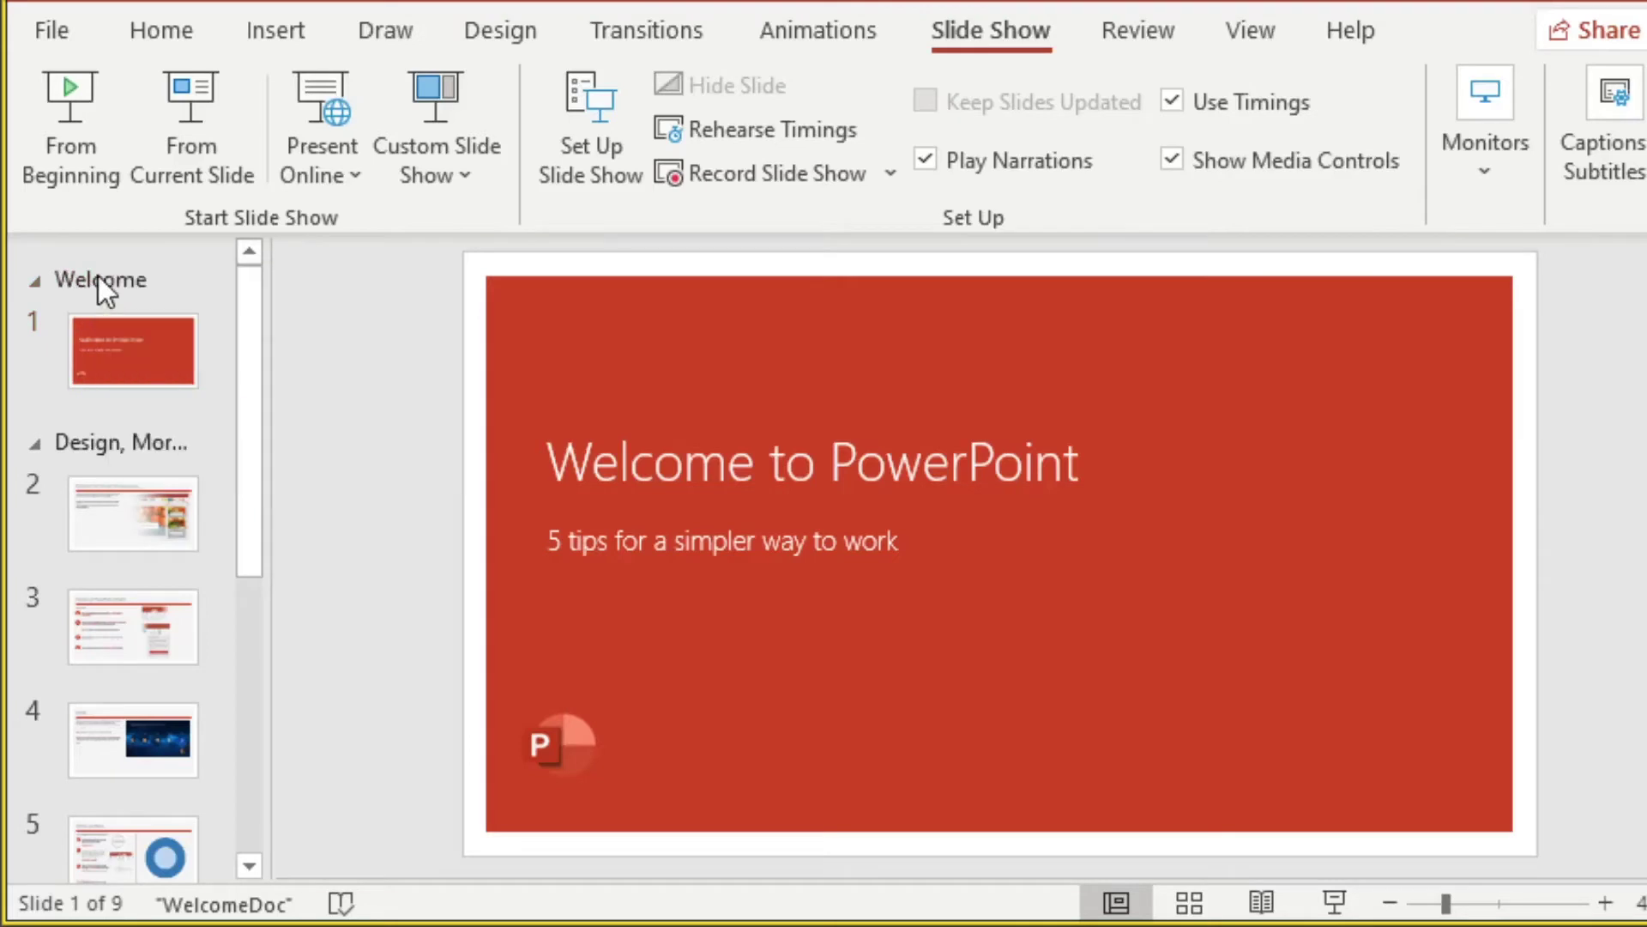
click(97, 275)
right_click(98, 275)
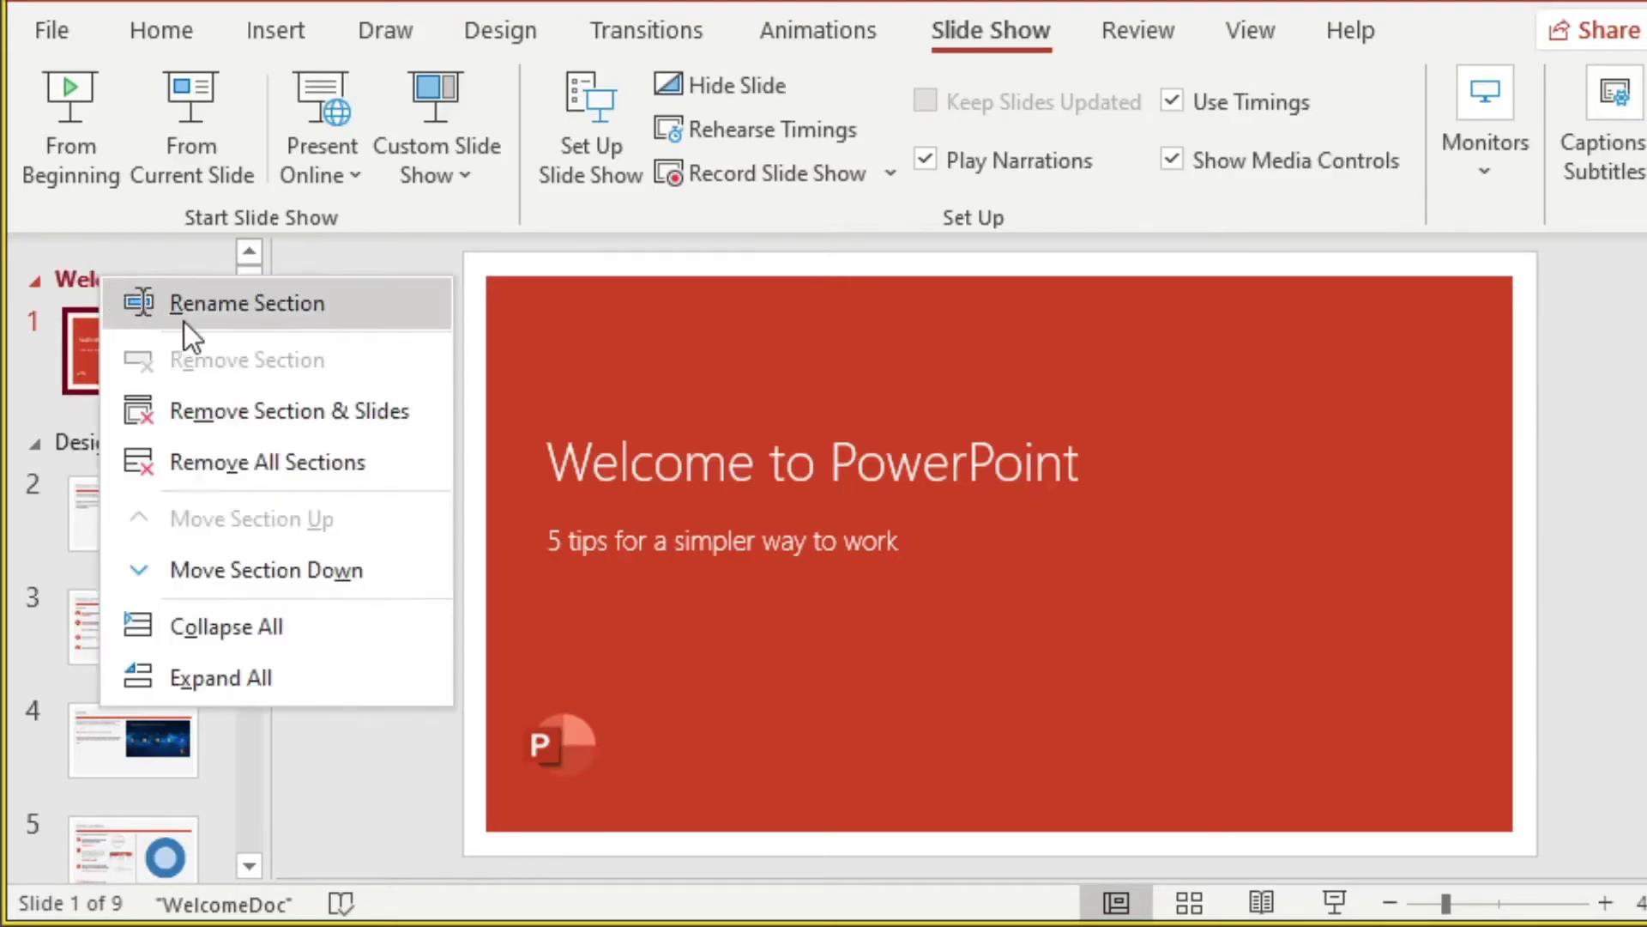
click(198, 302)
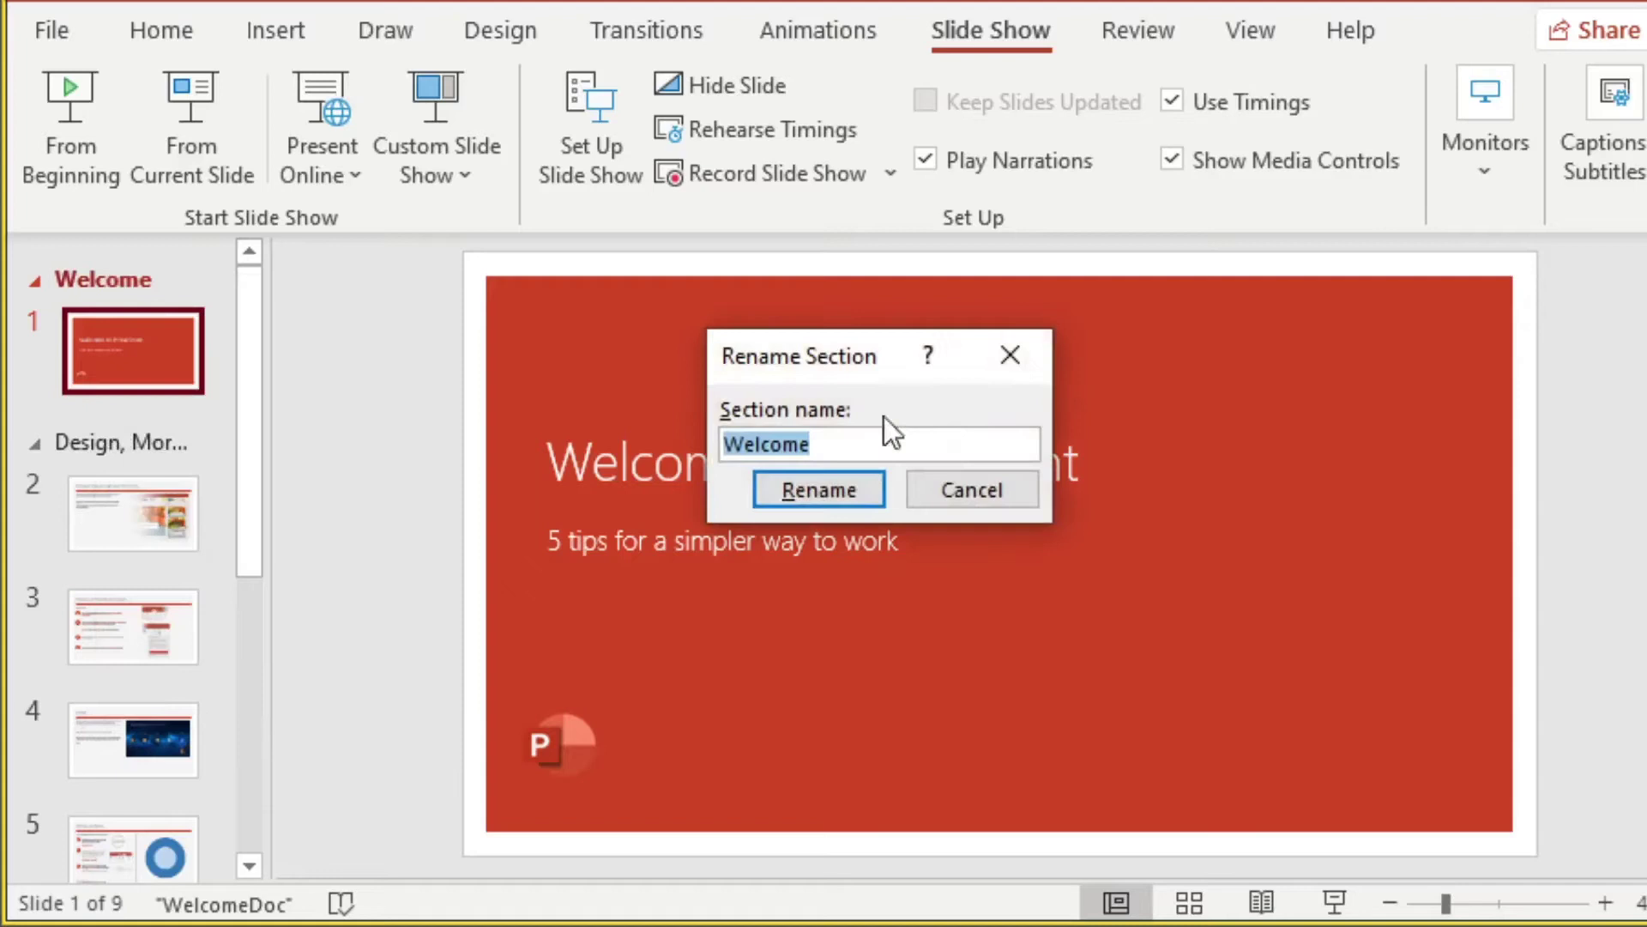
key(BackSpace)
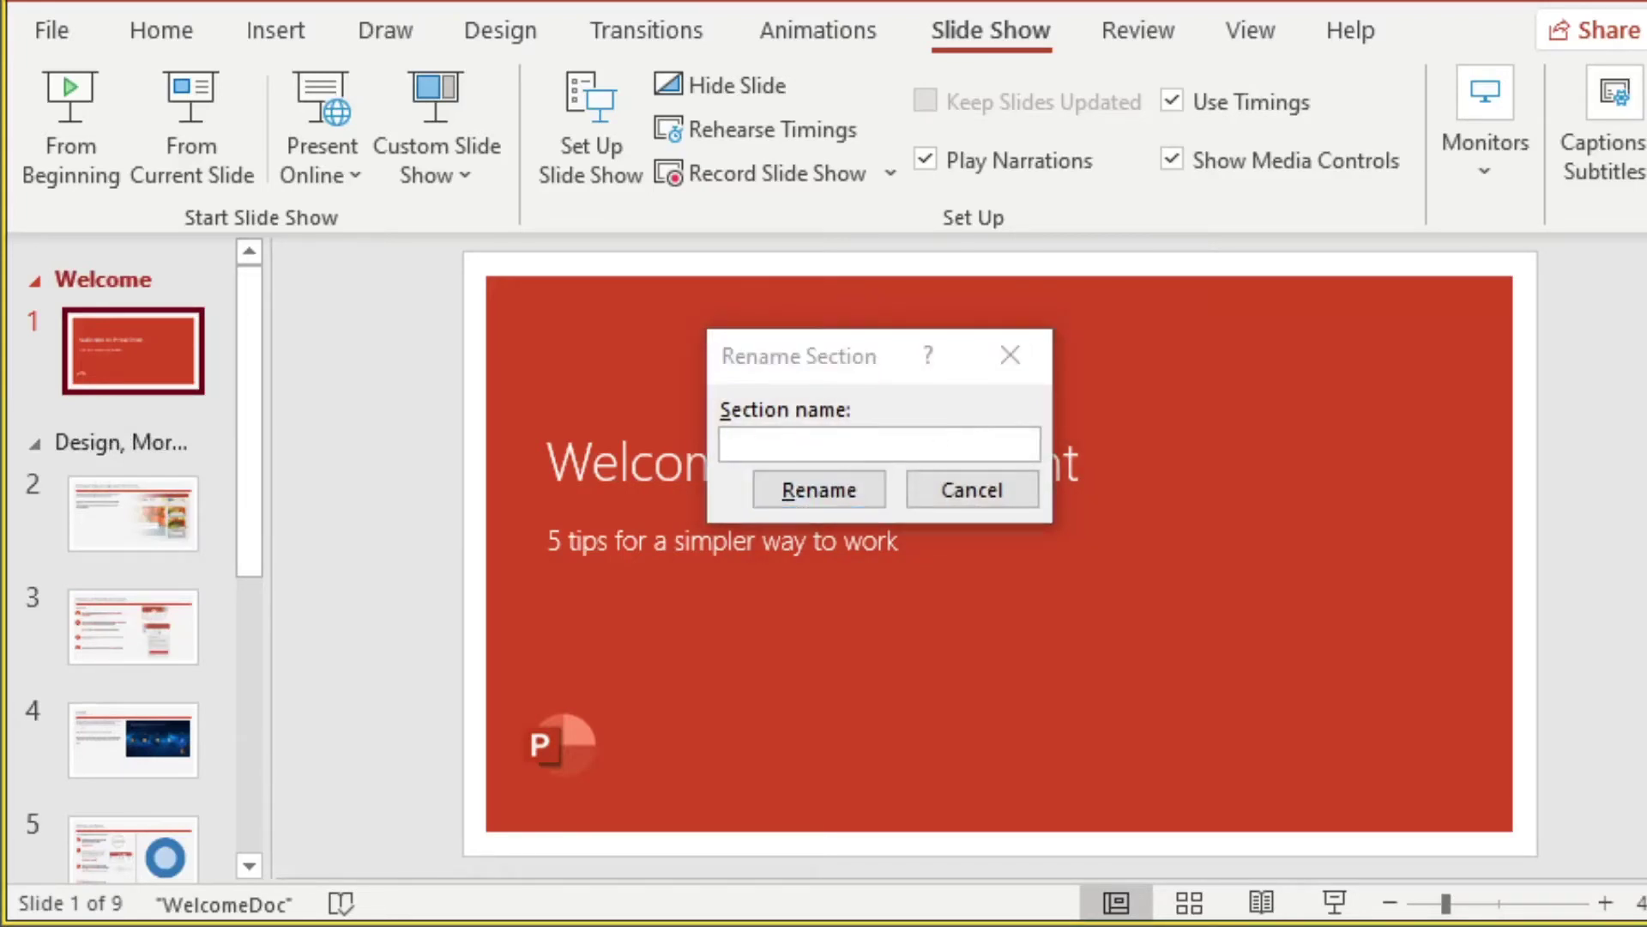
click(760, 443)
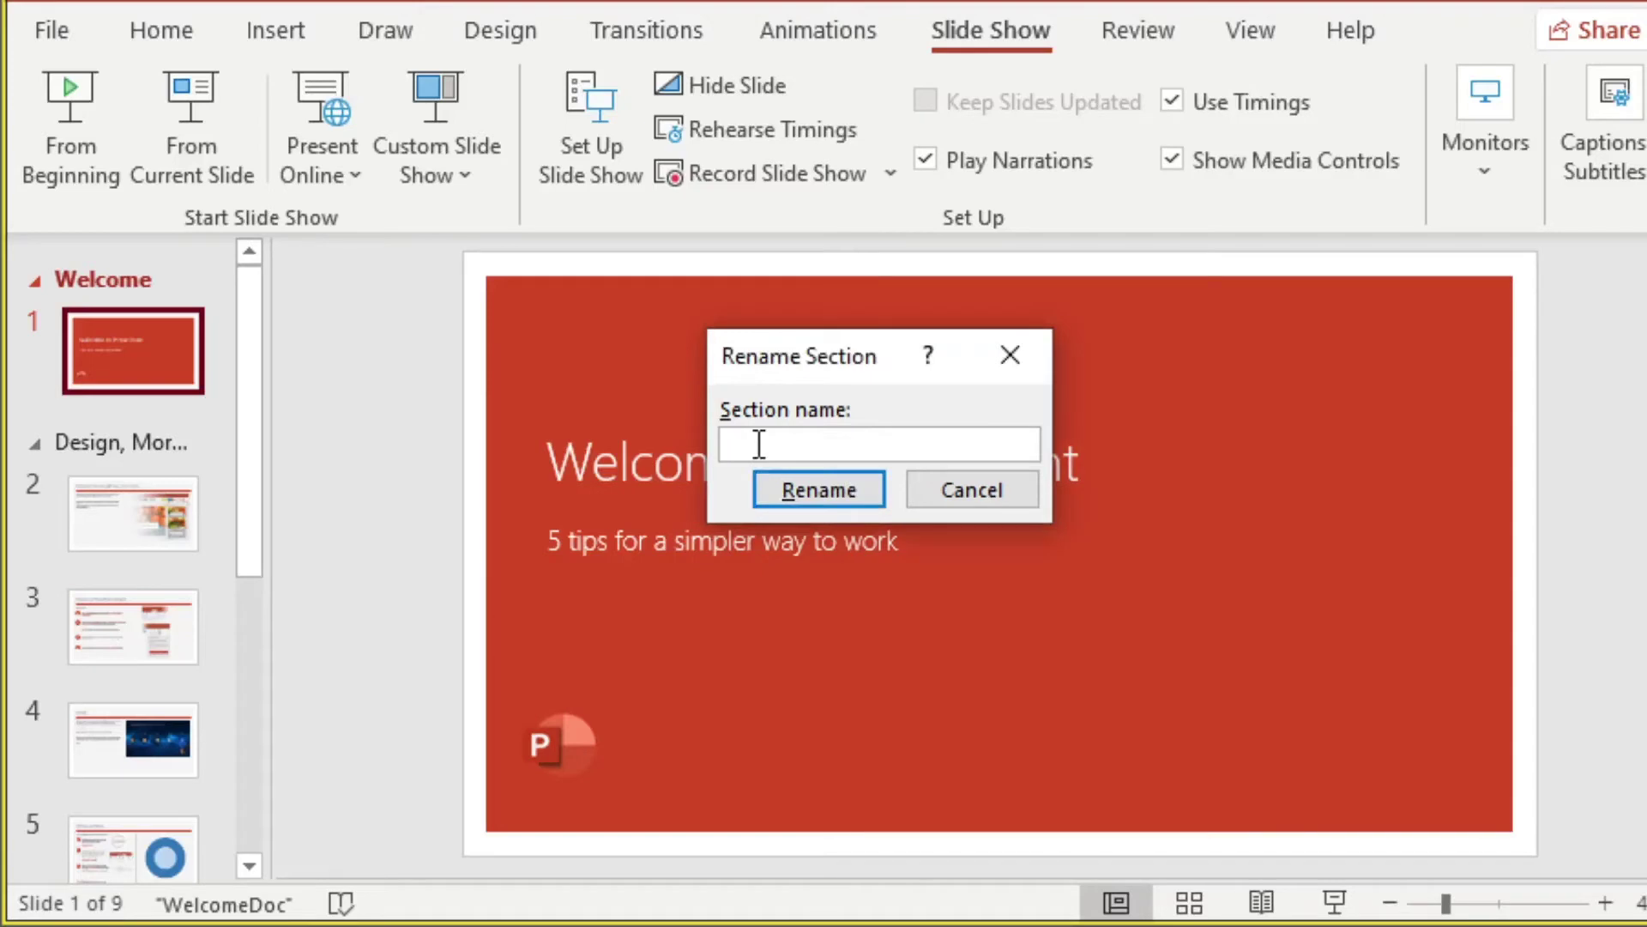
text(hotkey=%)
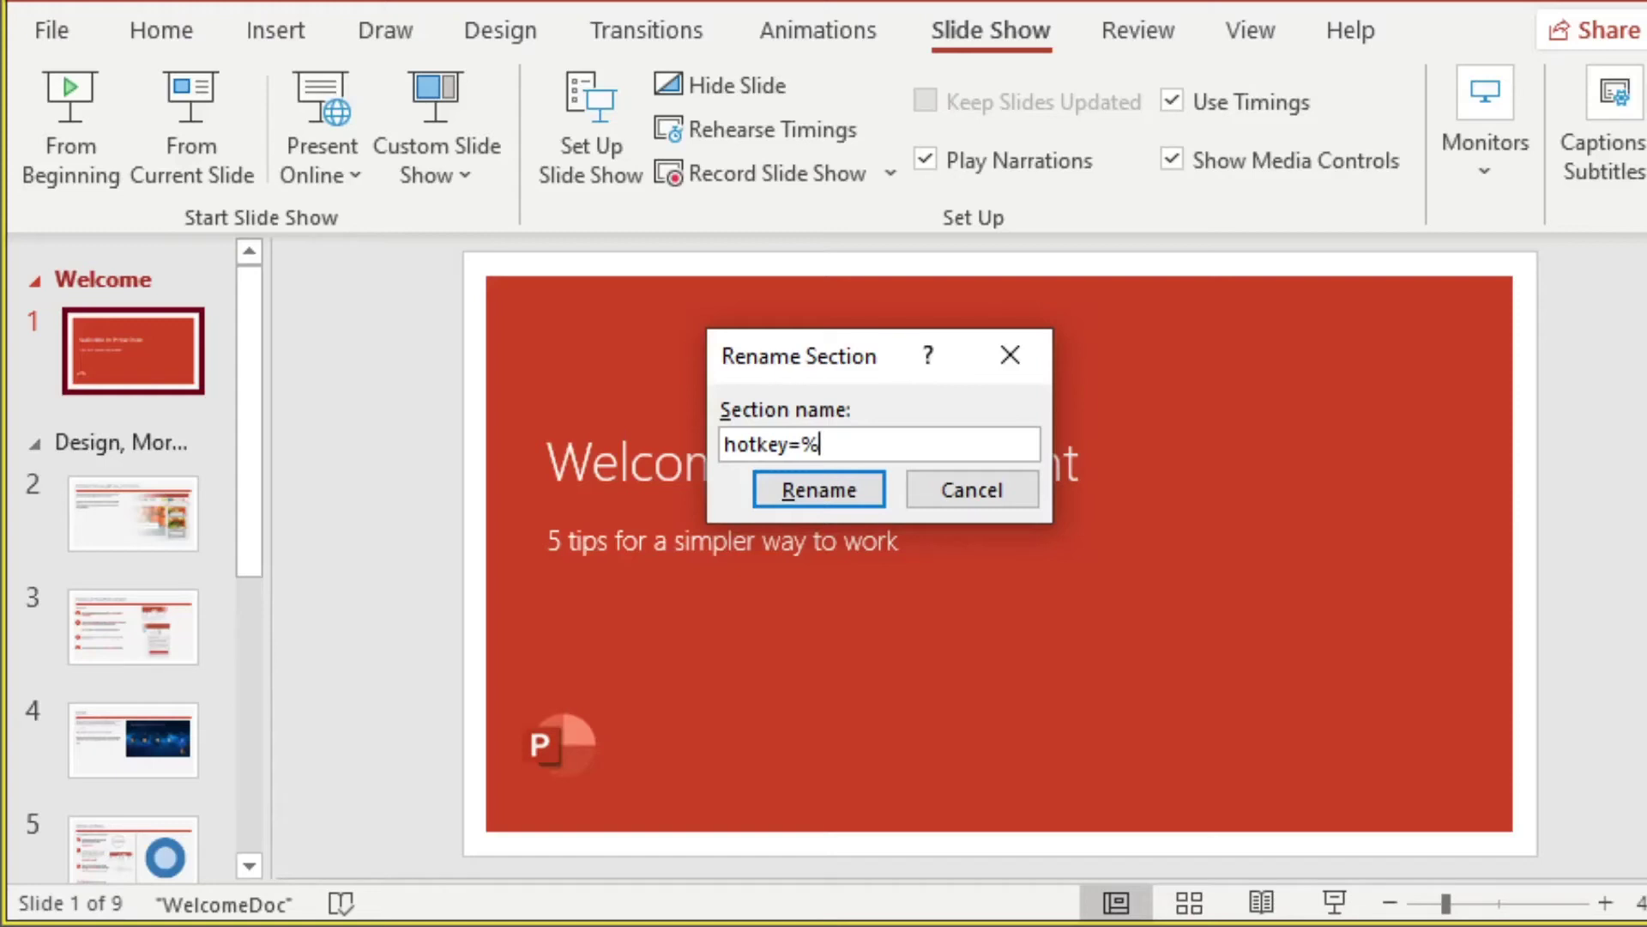
text({F5})
key(ctrl+a)
key(ctrl+c)
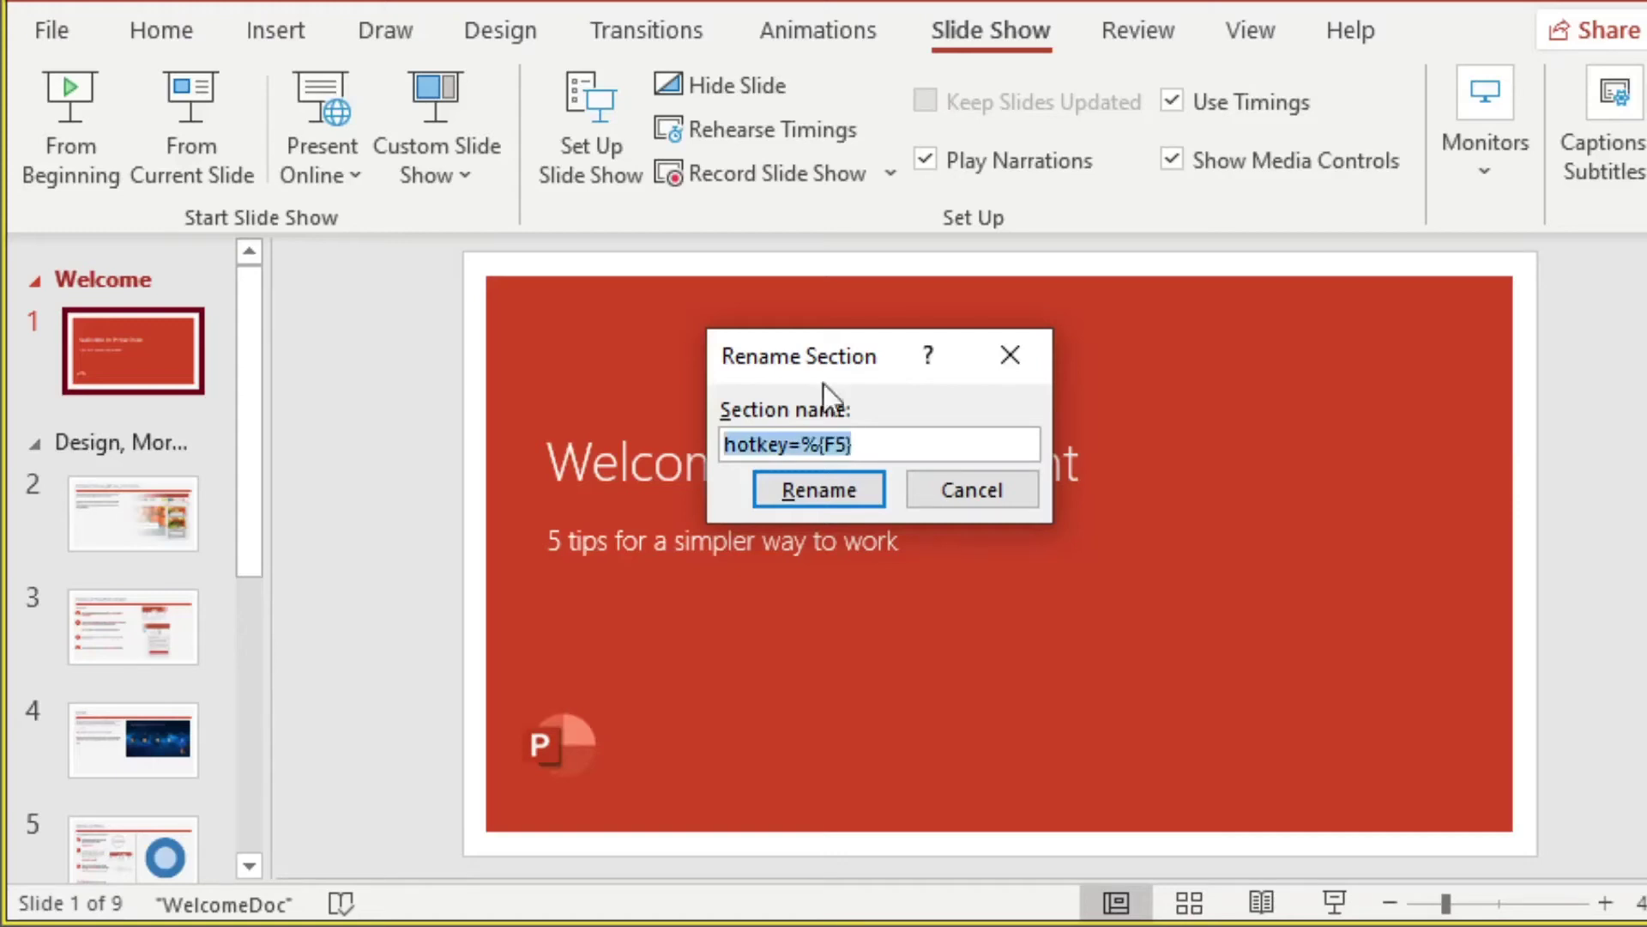
click(849, 487)
click(153, 507)
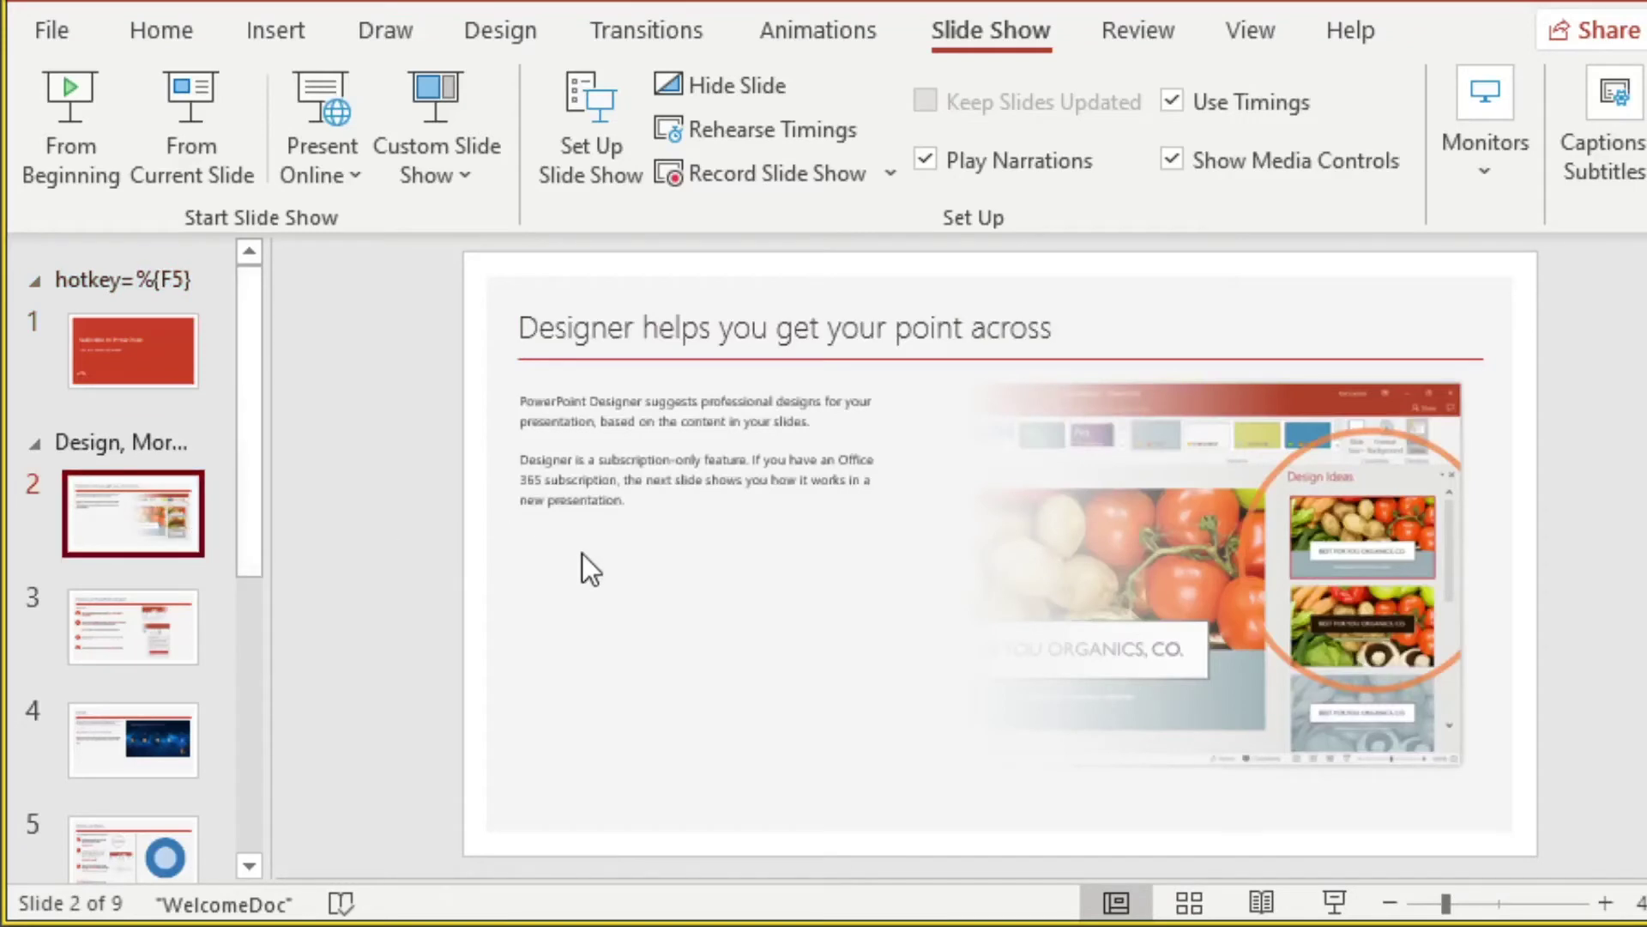
Rename the Designer section to hotkey=%{F6} by editing the pasted name, then show slide 3.
click(106, 439)
right_click(106, 439)
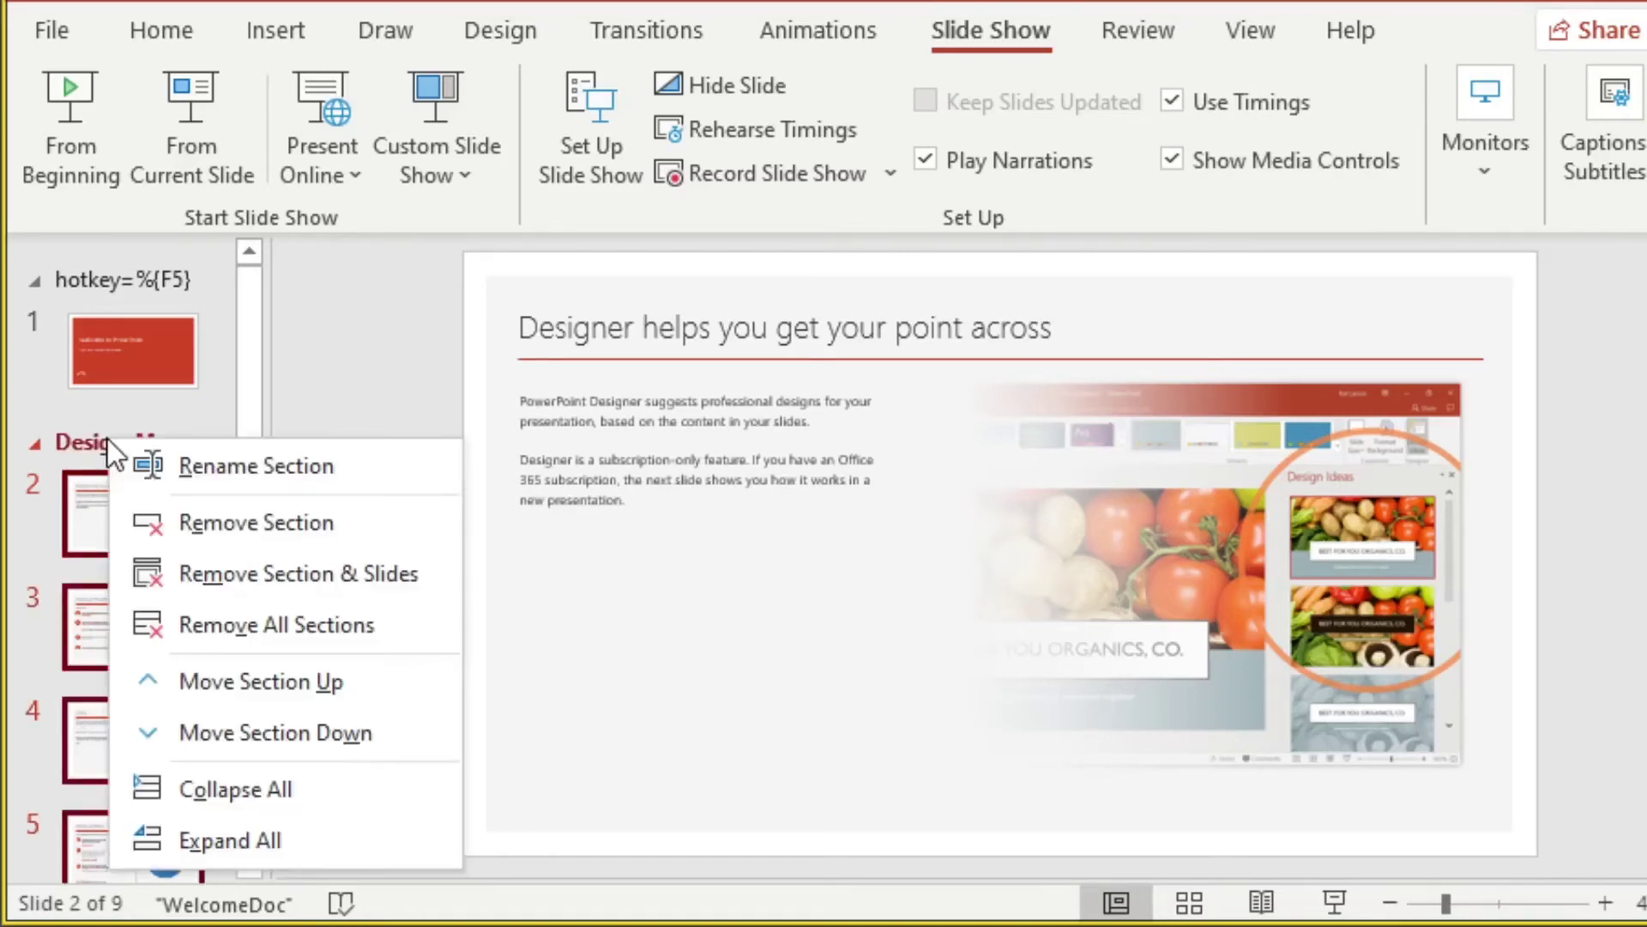
click(220, 464)
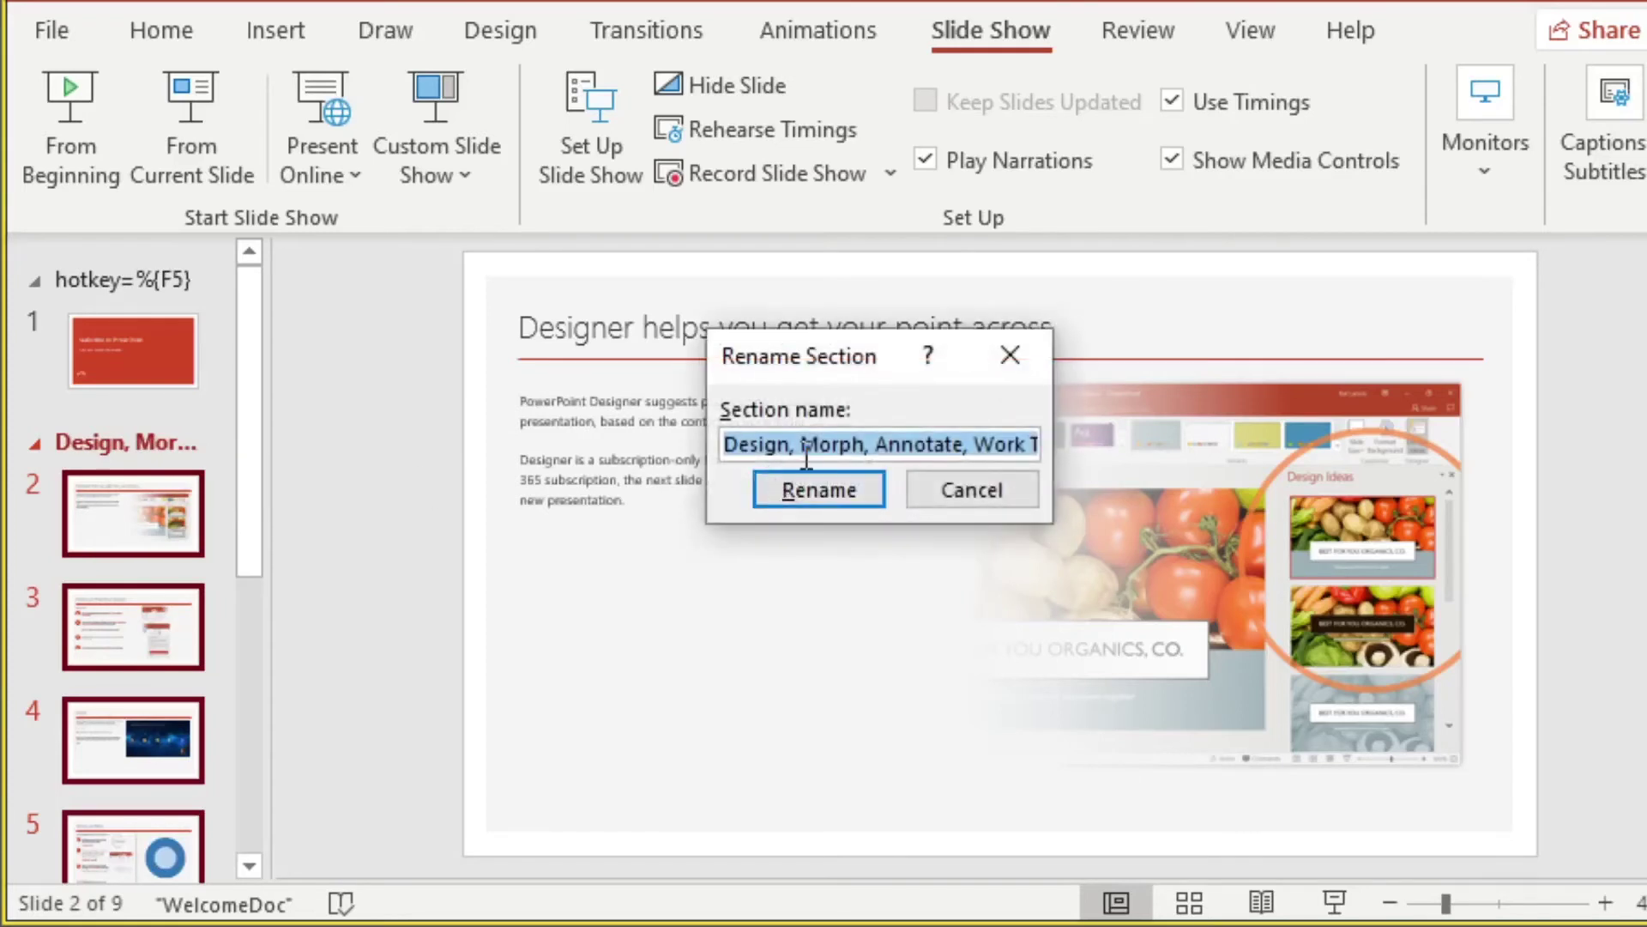
key(ctrl+v)
key(Left)
key(BackSpace)
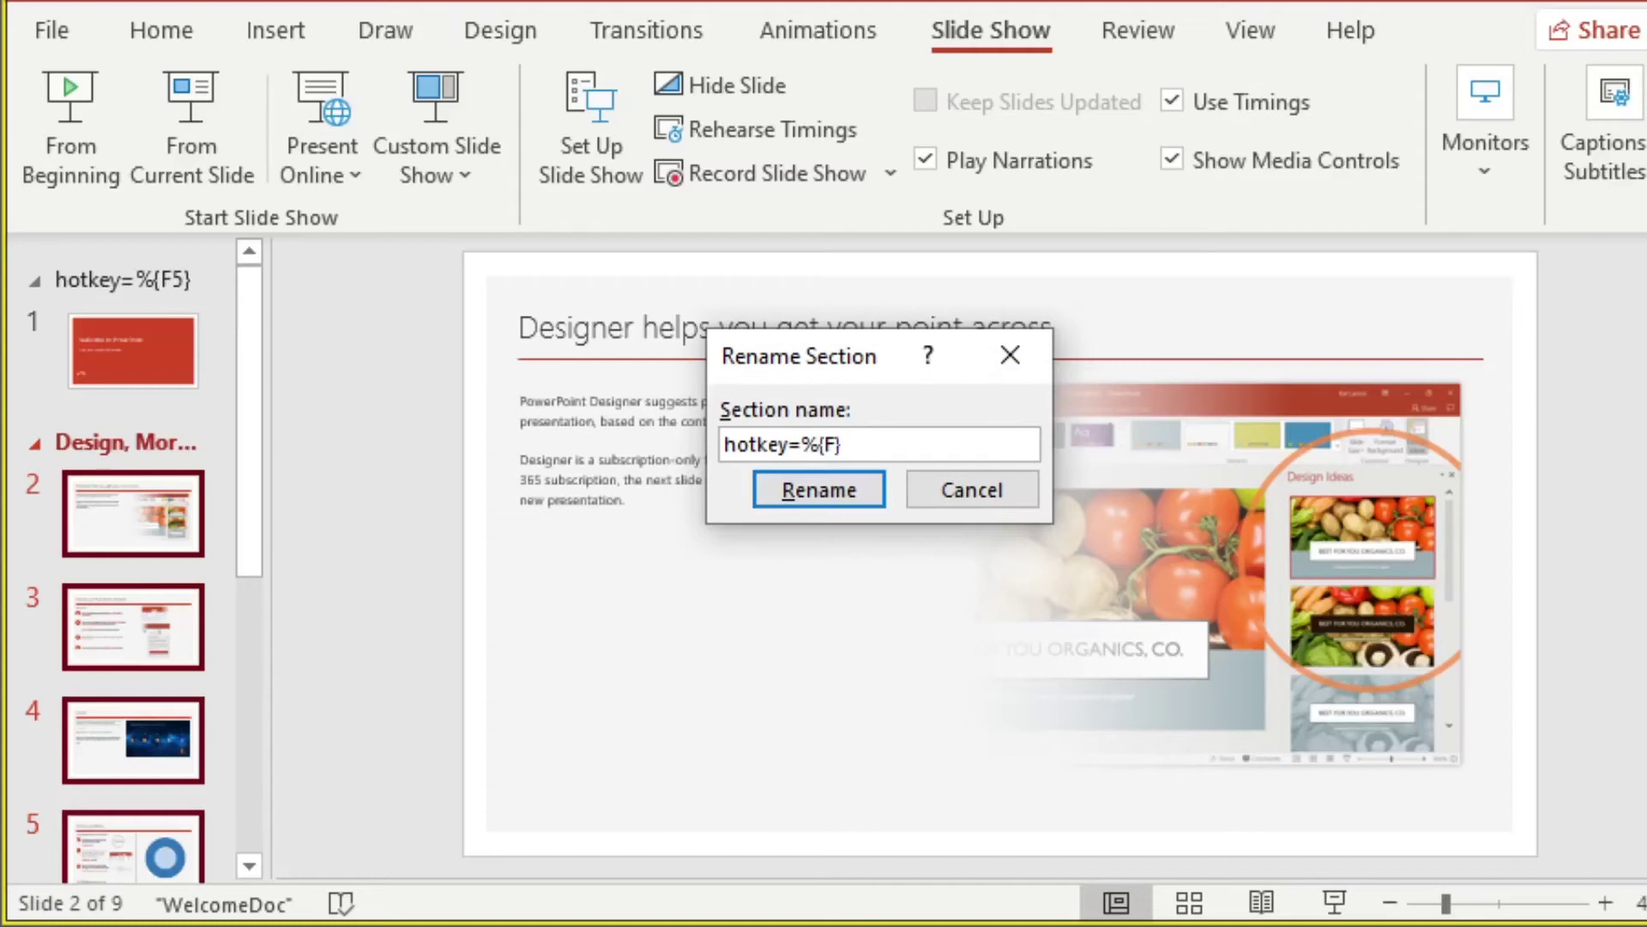
text(6)
click(842, 487)
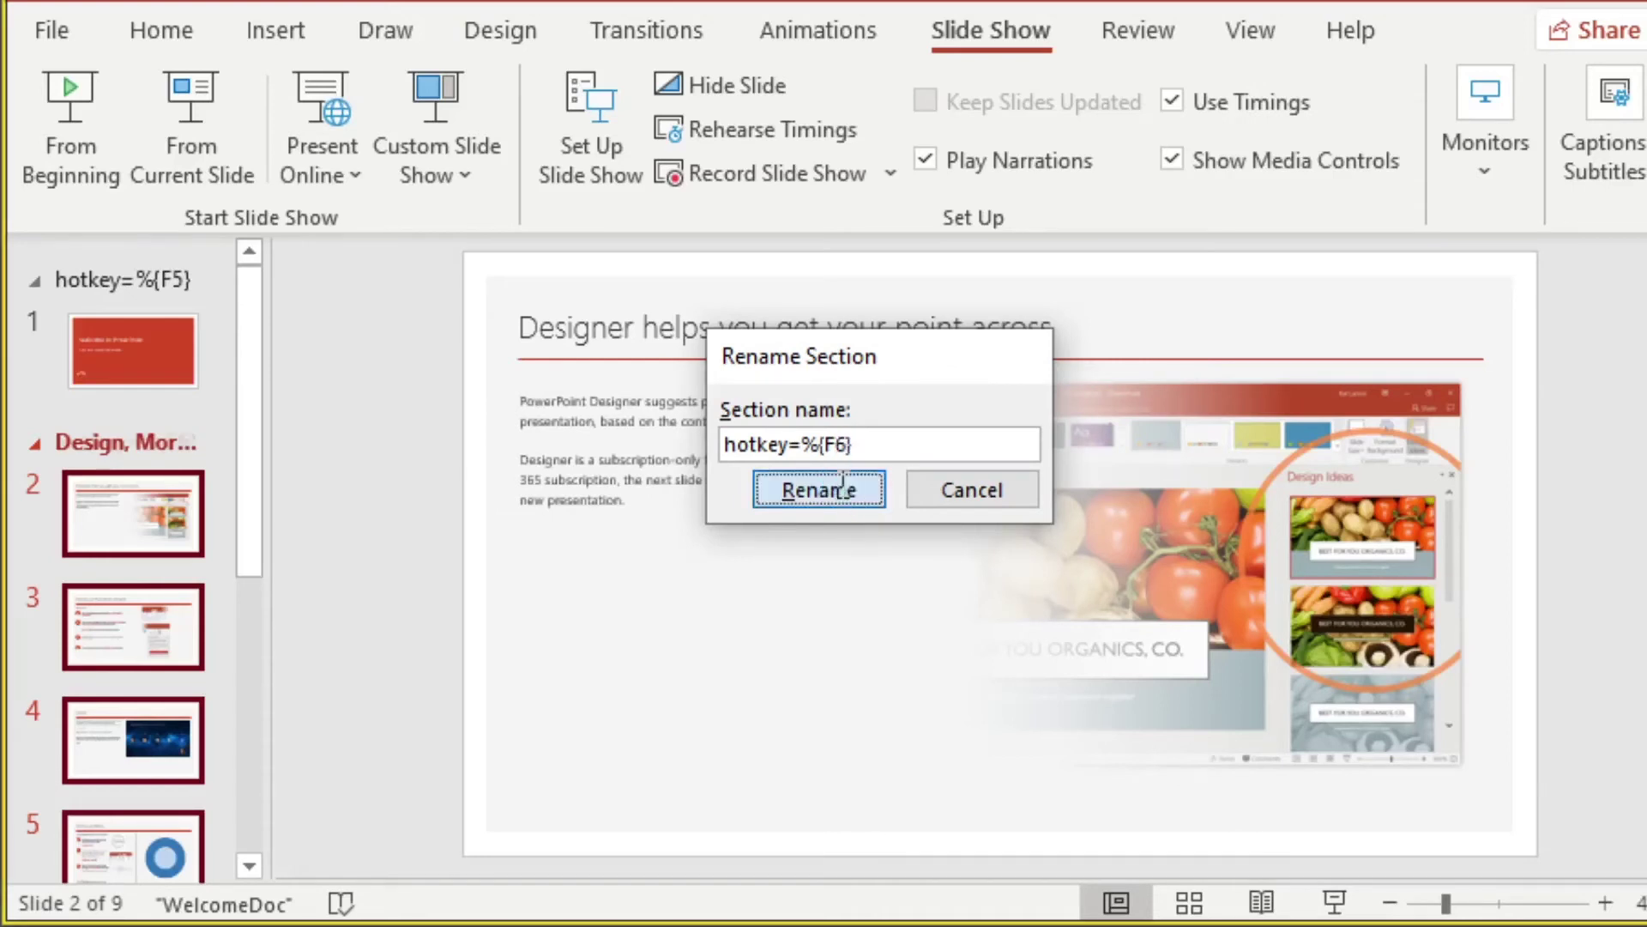
click(136, 623)
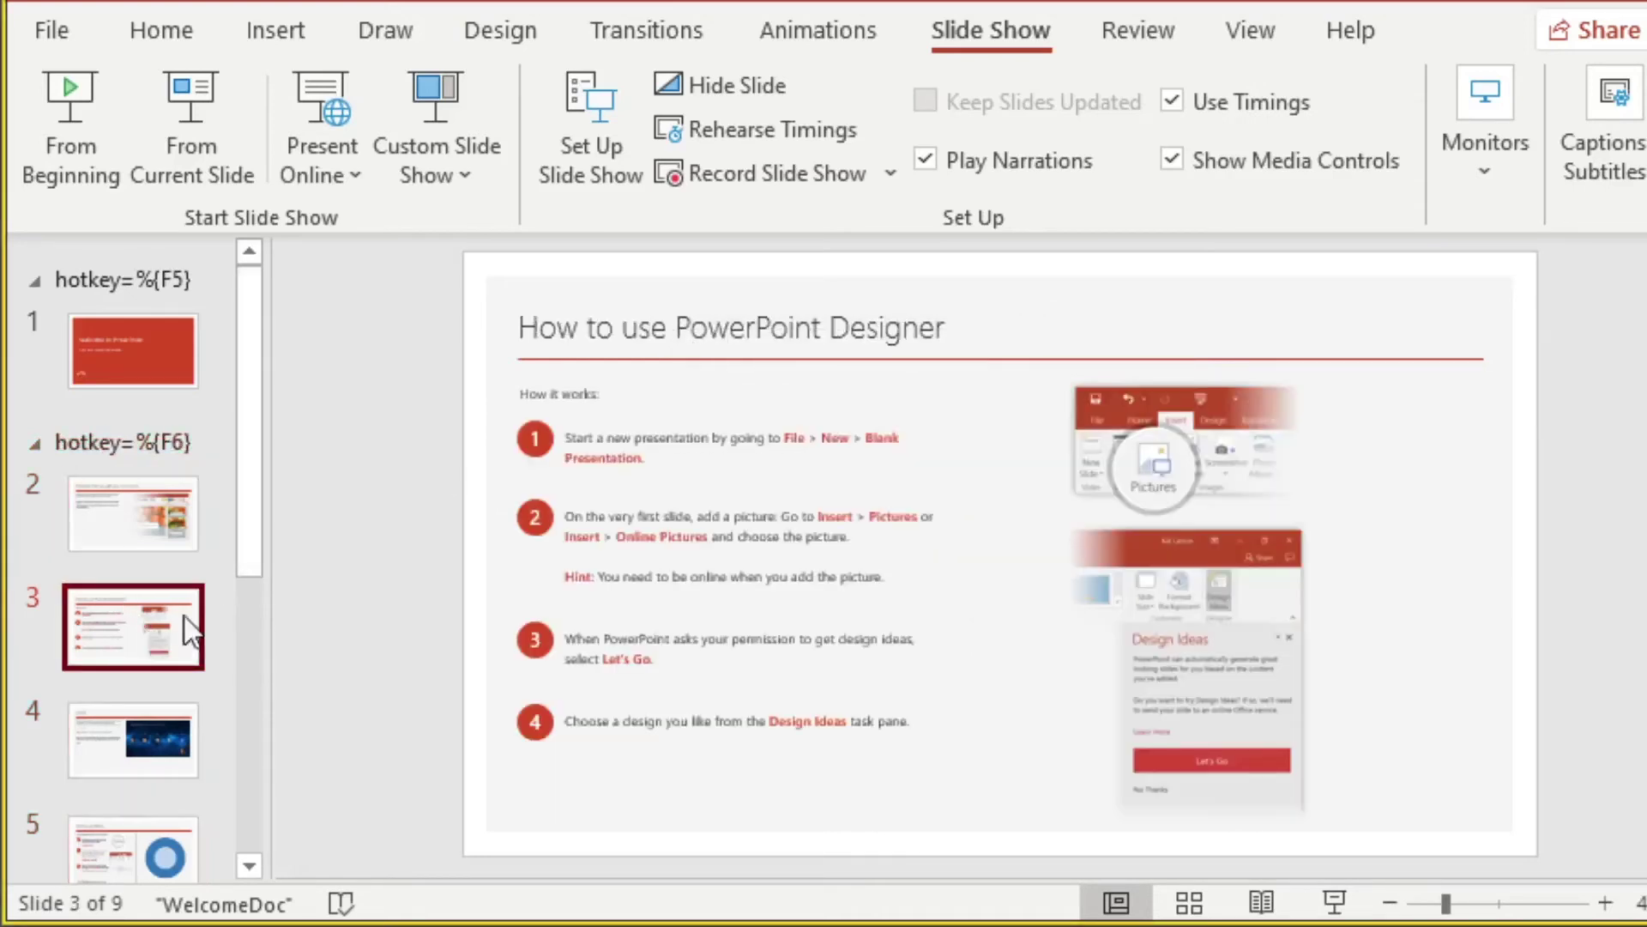
Add a section starting at slide 3 named hotkey=%{F7}, then show slide 4, Morph.
click(108, 569)
right_click(107, 568)
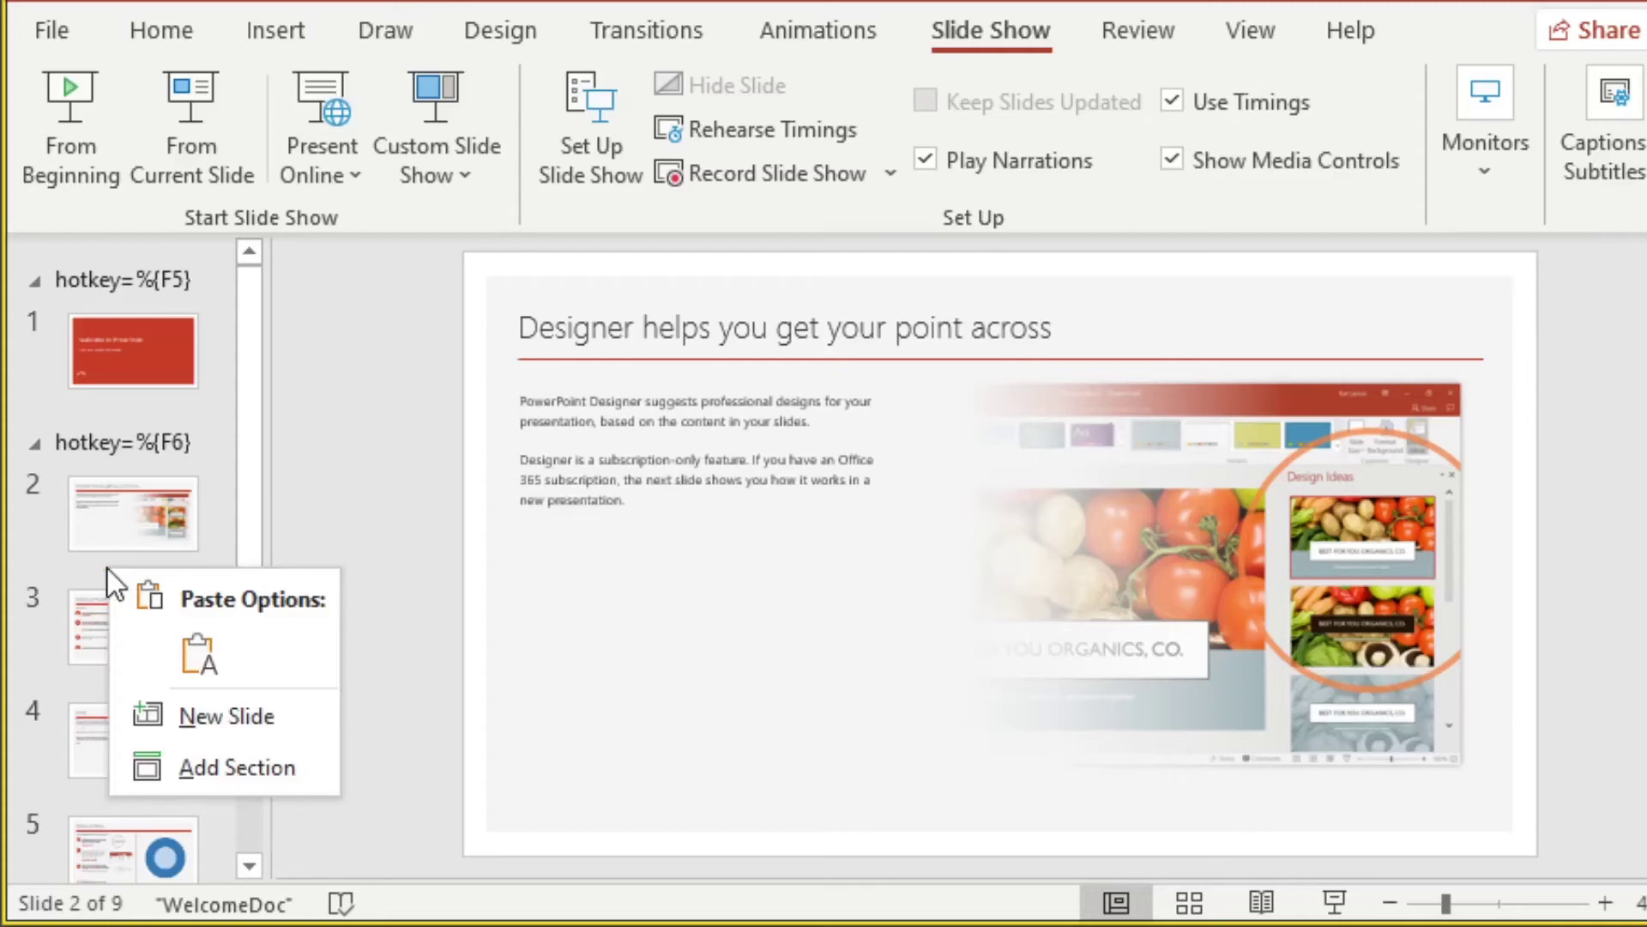
click(219, 767)
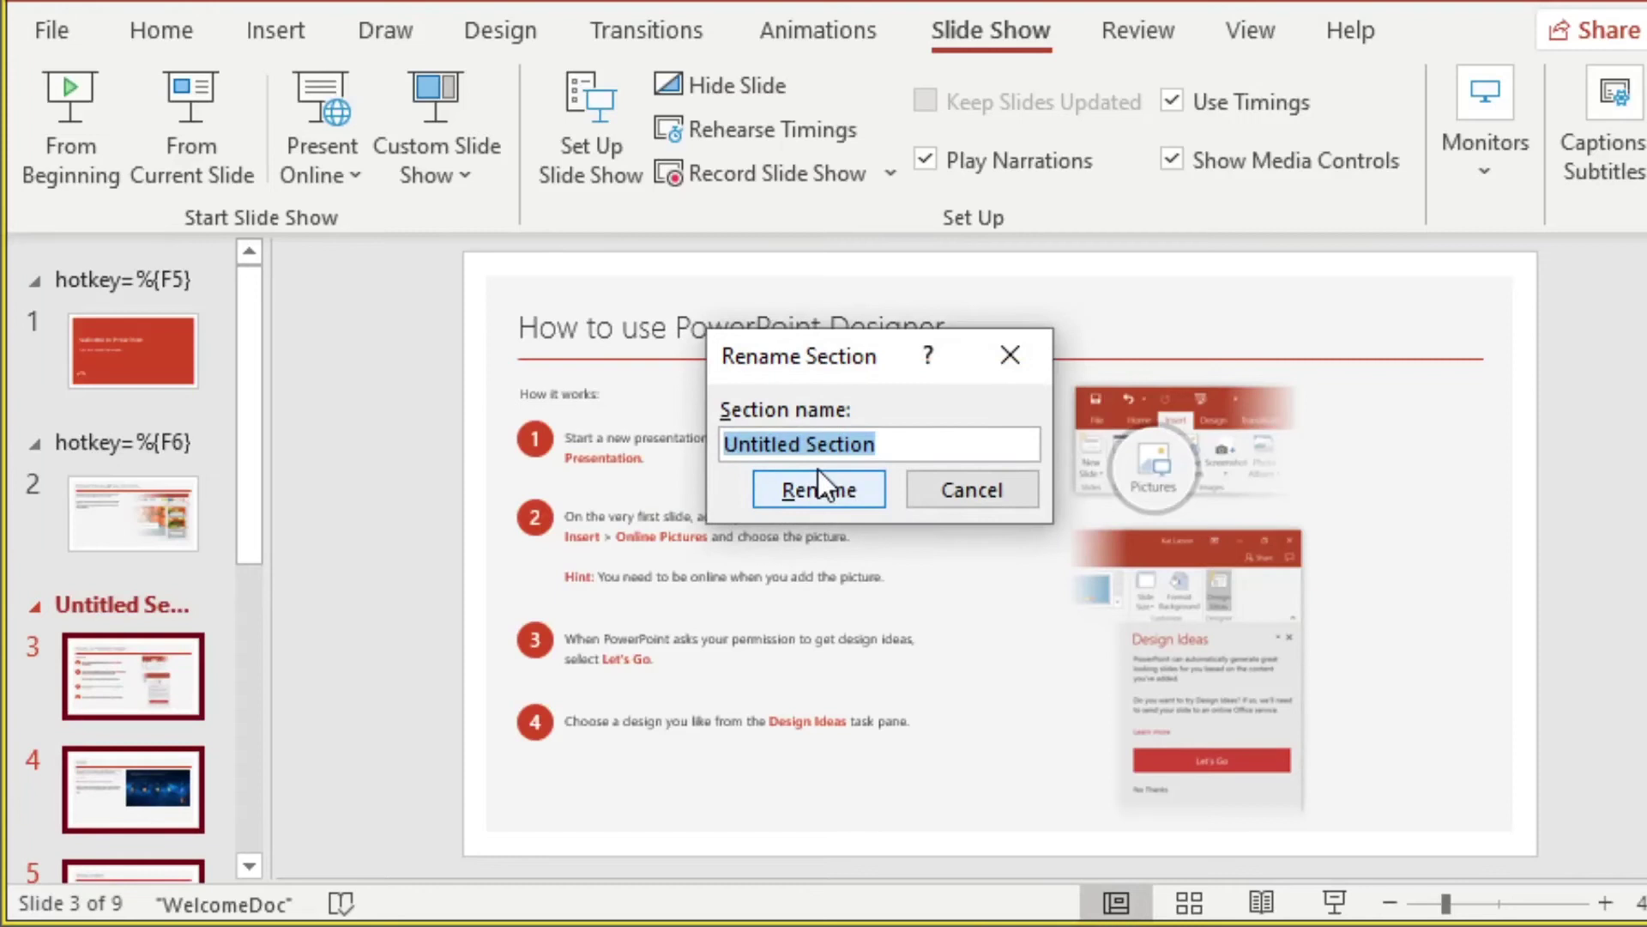
text(hotkey=%{F5})
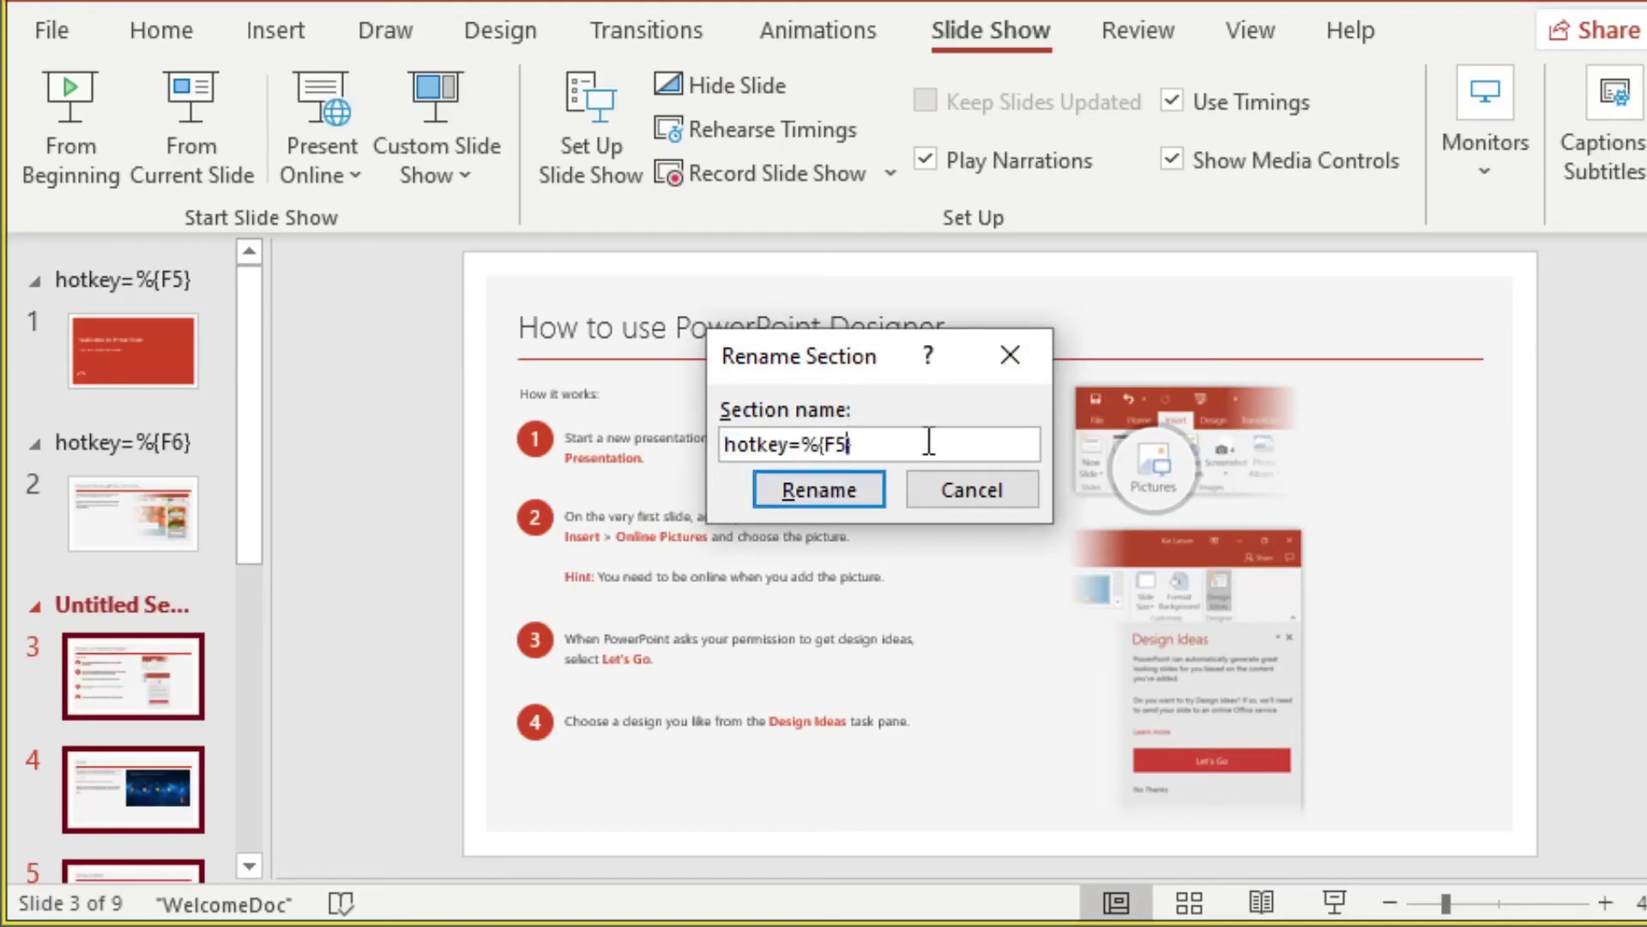
key(BackSpace)
key(BackSpace)
text(7})
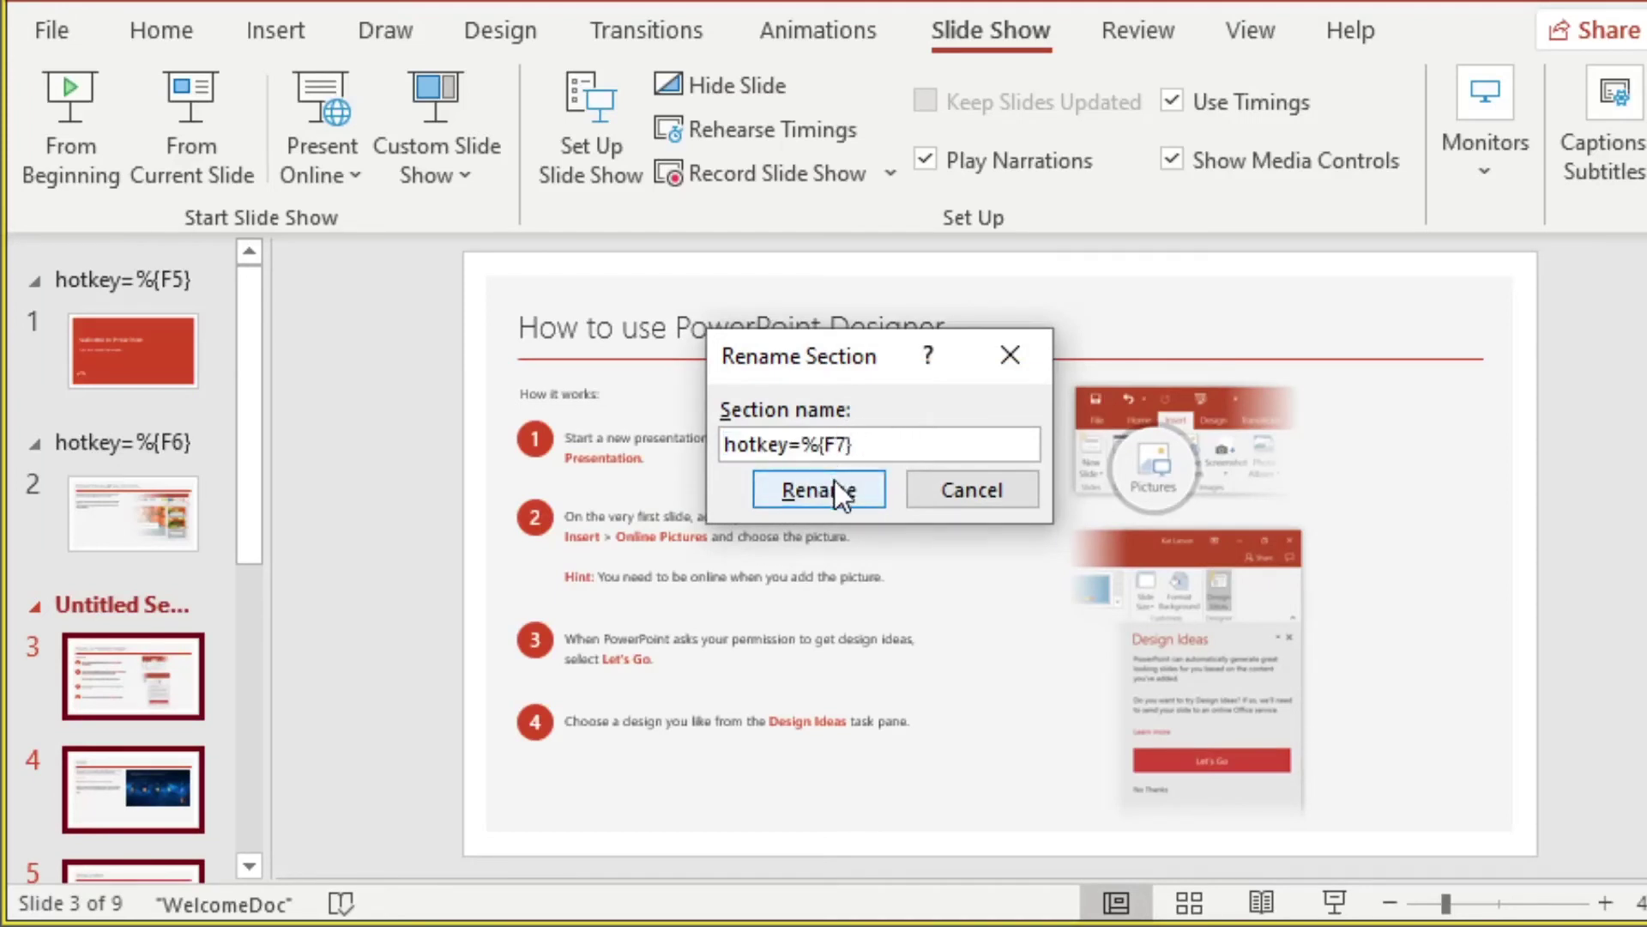
click(834, 481)
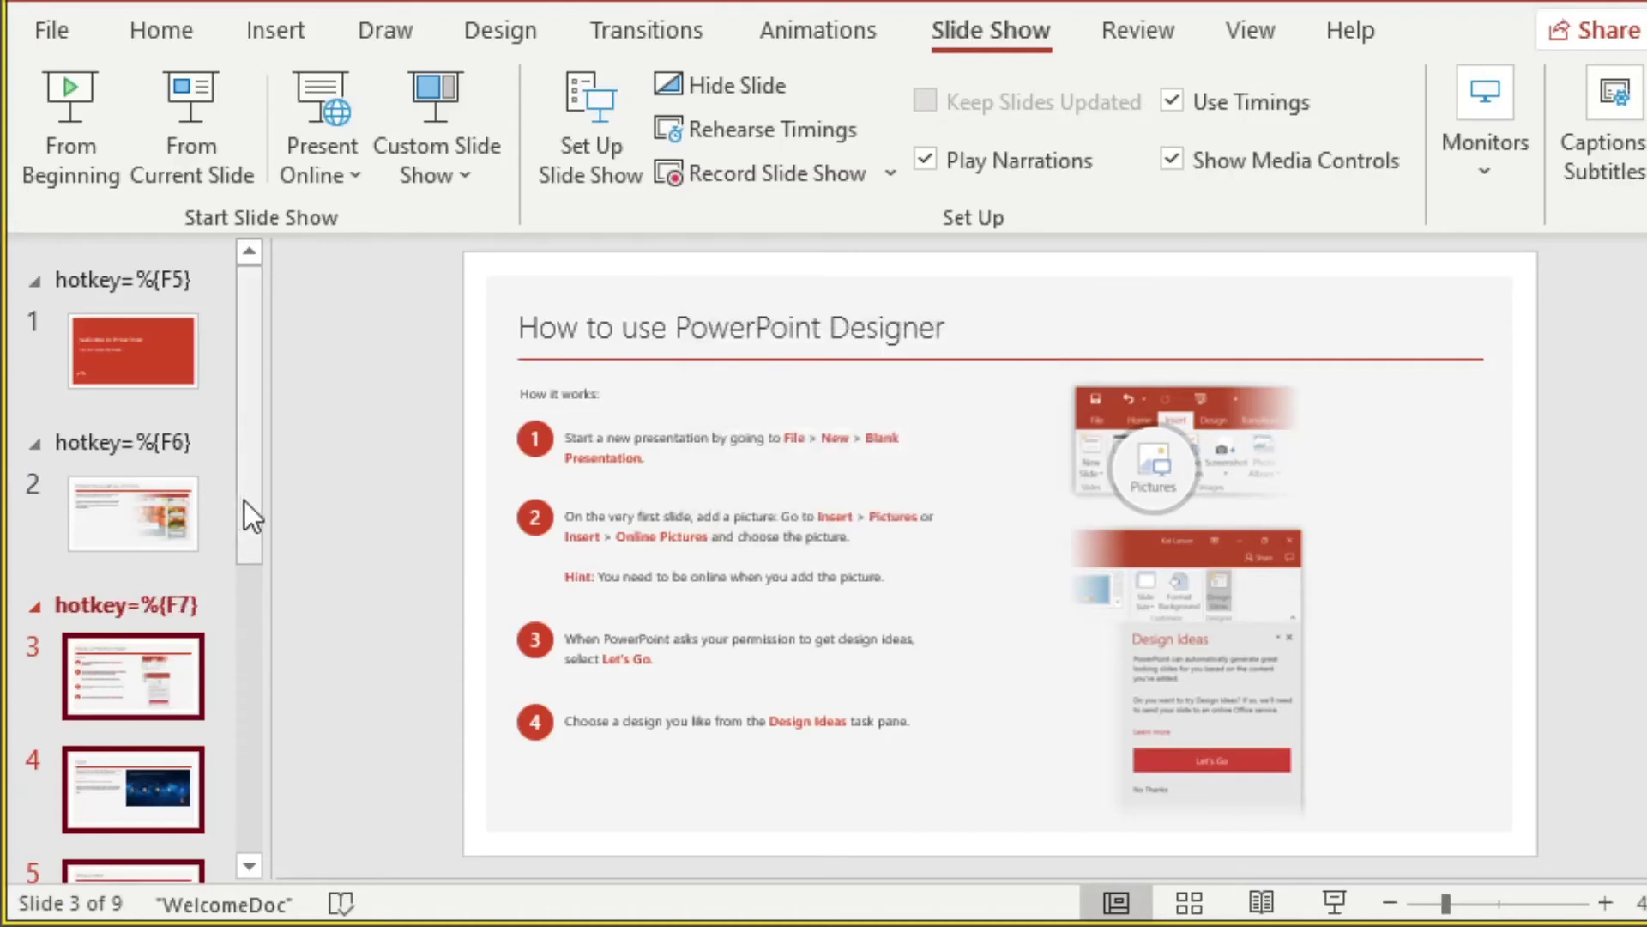
scroll(244, 506, down, 4)
click(123, 470)
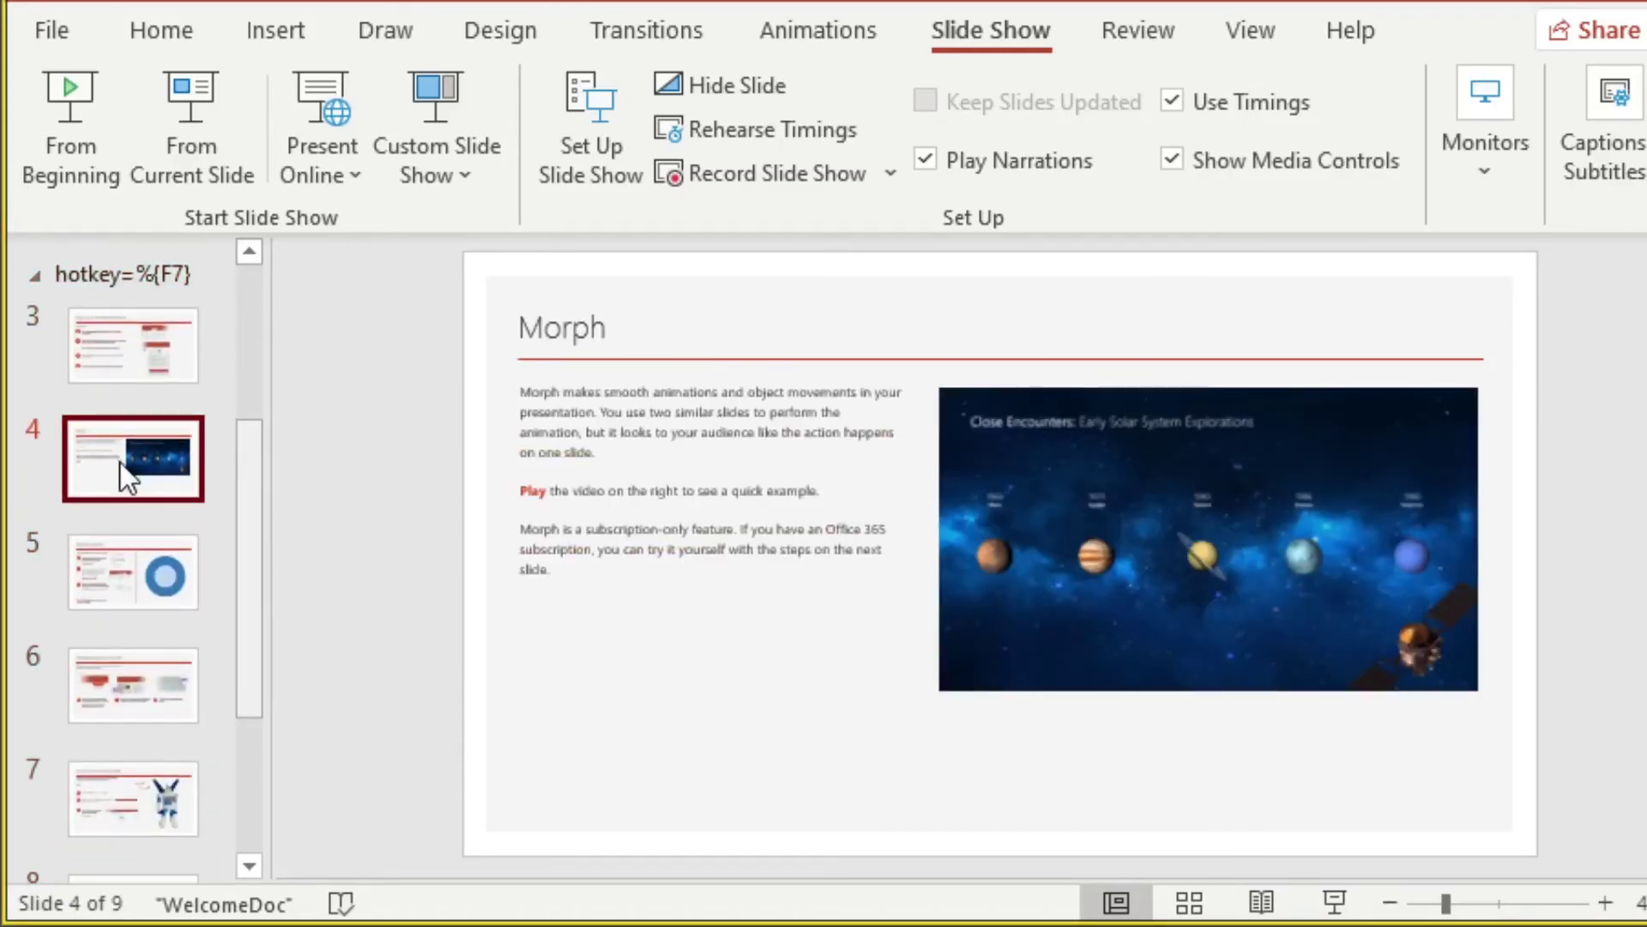
Add a section starting at slide 4 named hotkey=%{F6}, then show slide 5.
click(105, 399)
right_click(106, 400)
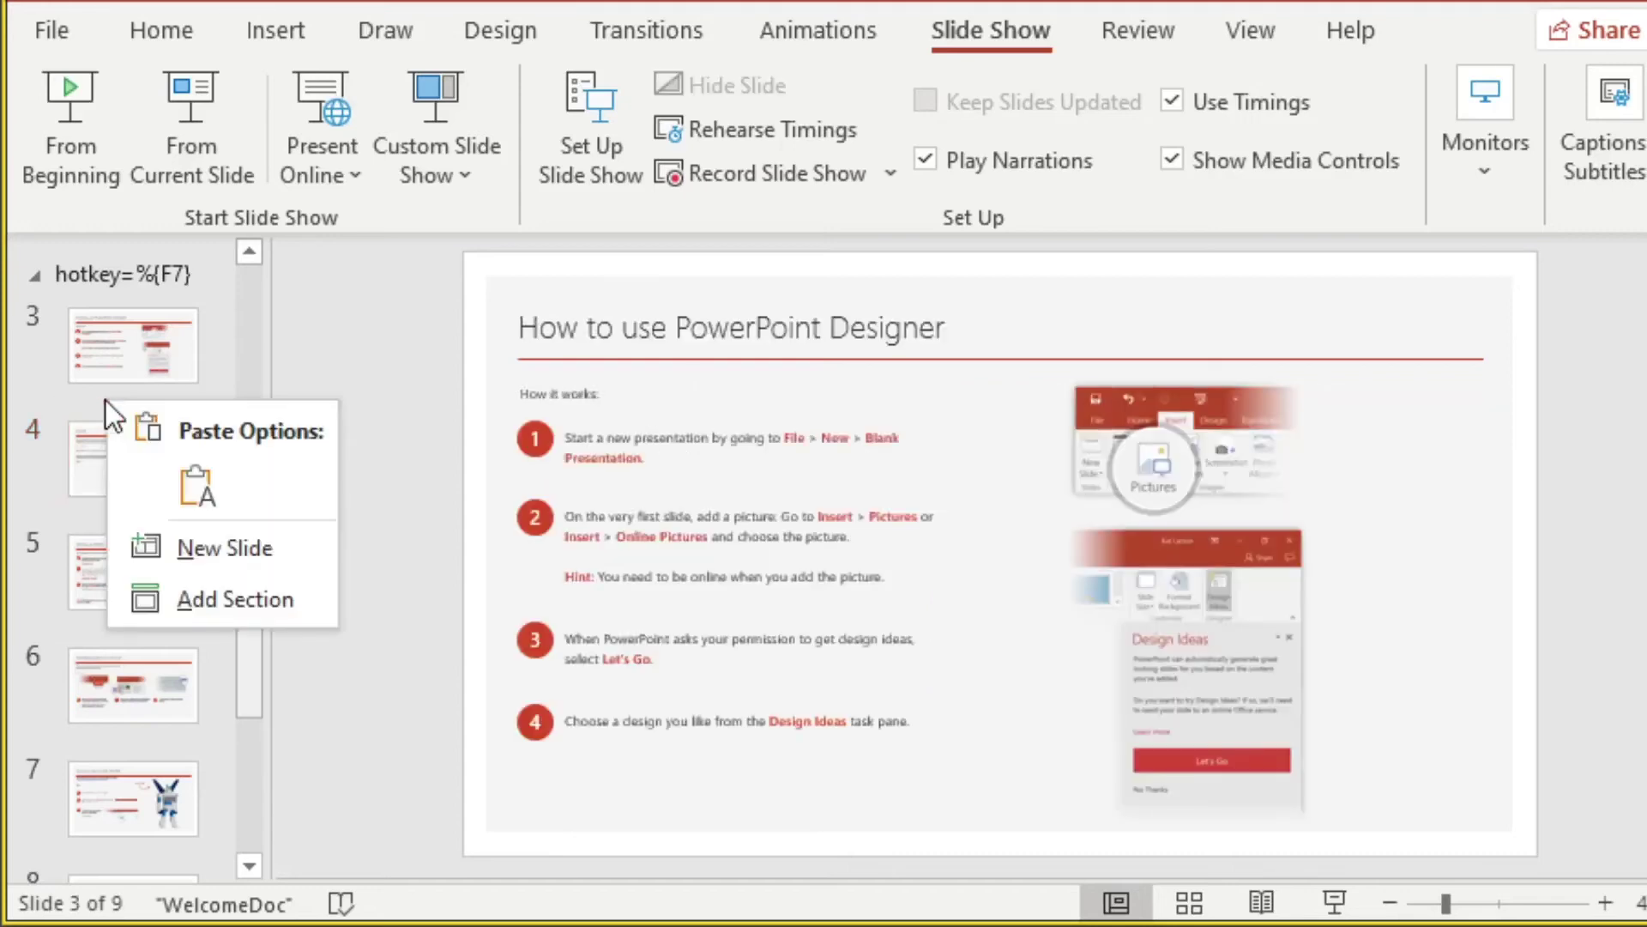
click(230, 599)
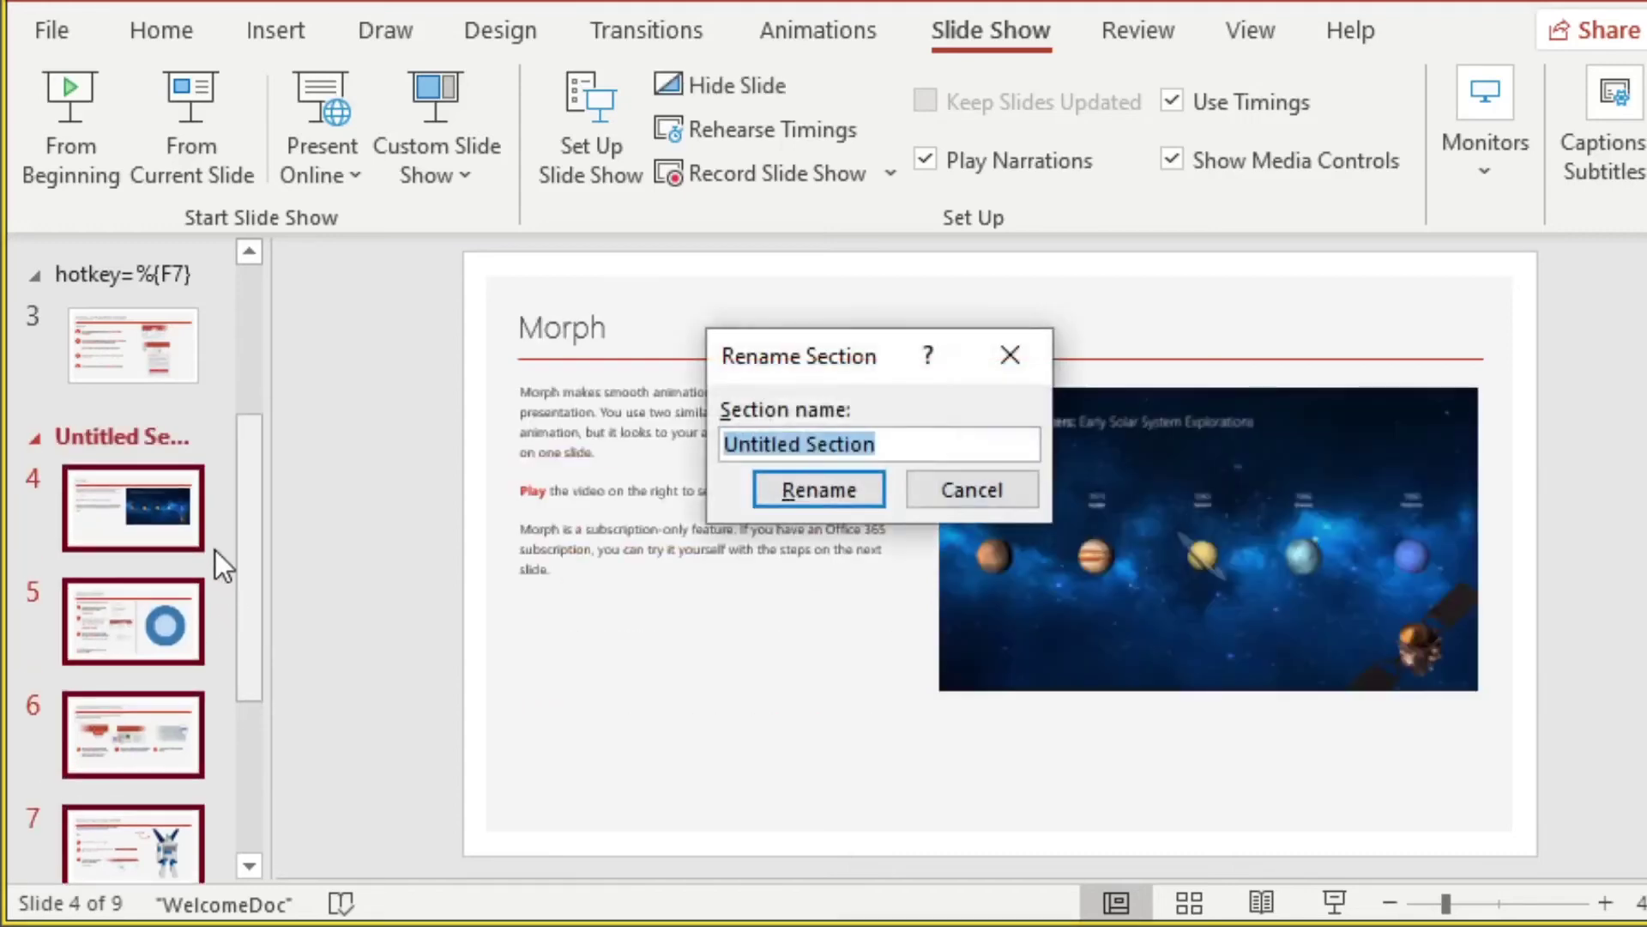
text(hotkey=%{F5})
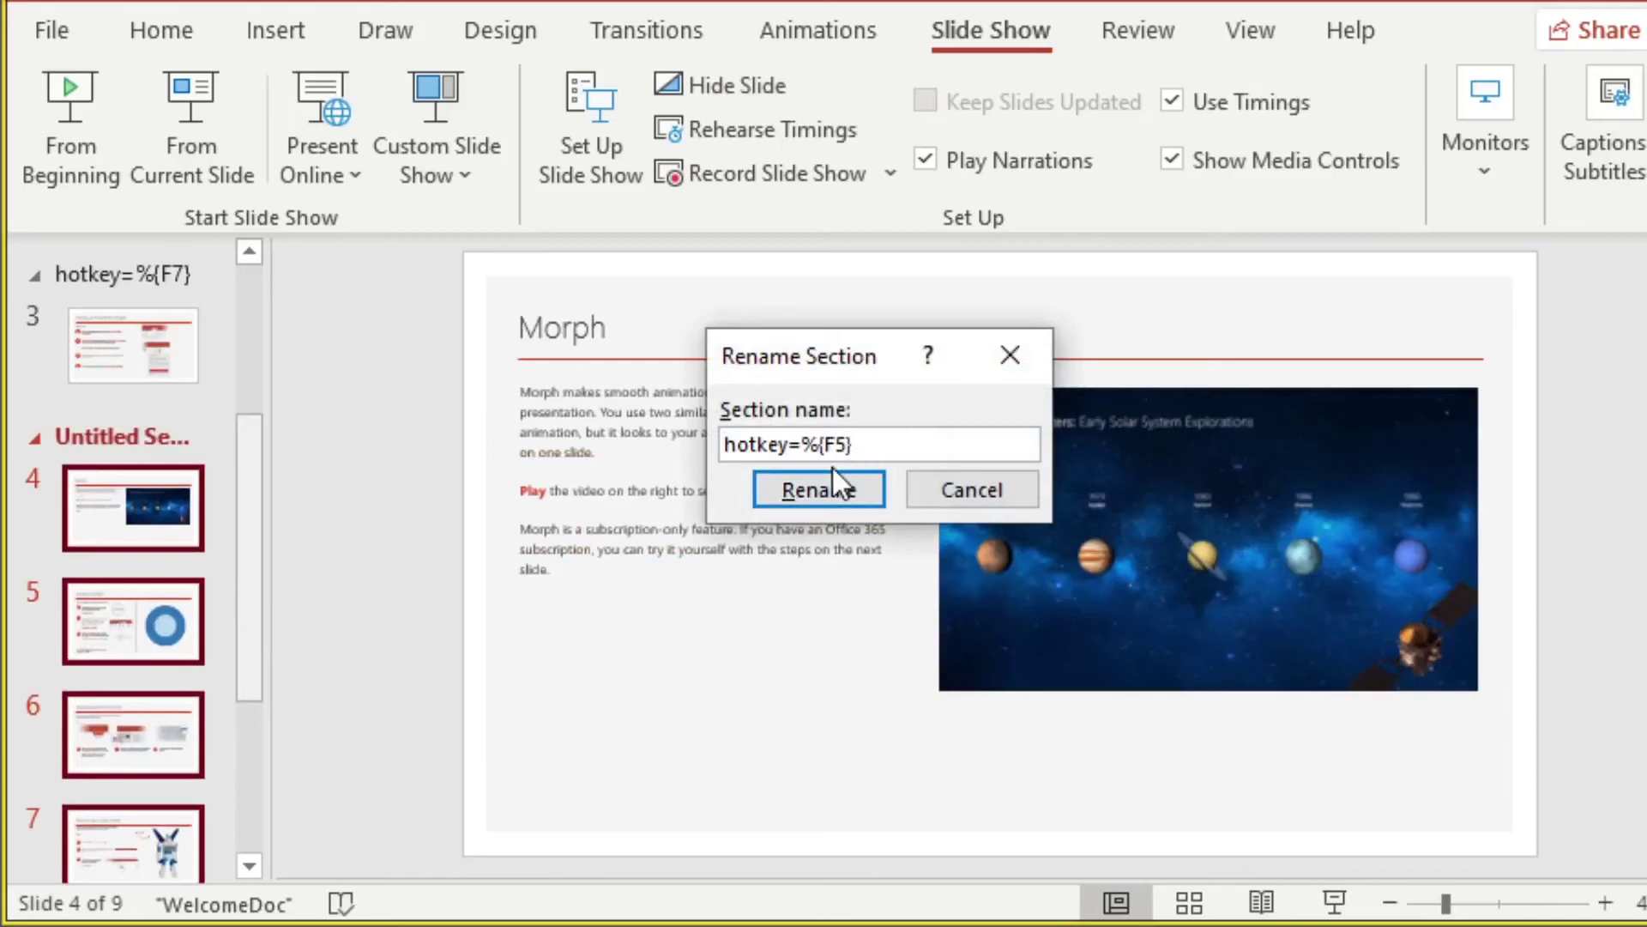
click(836, 444)
key(Delete)
text(6)
click(832, 487)
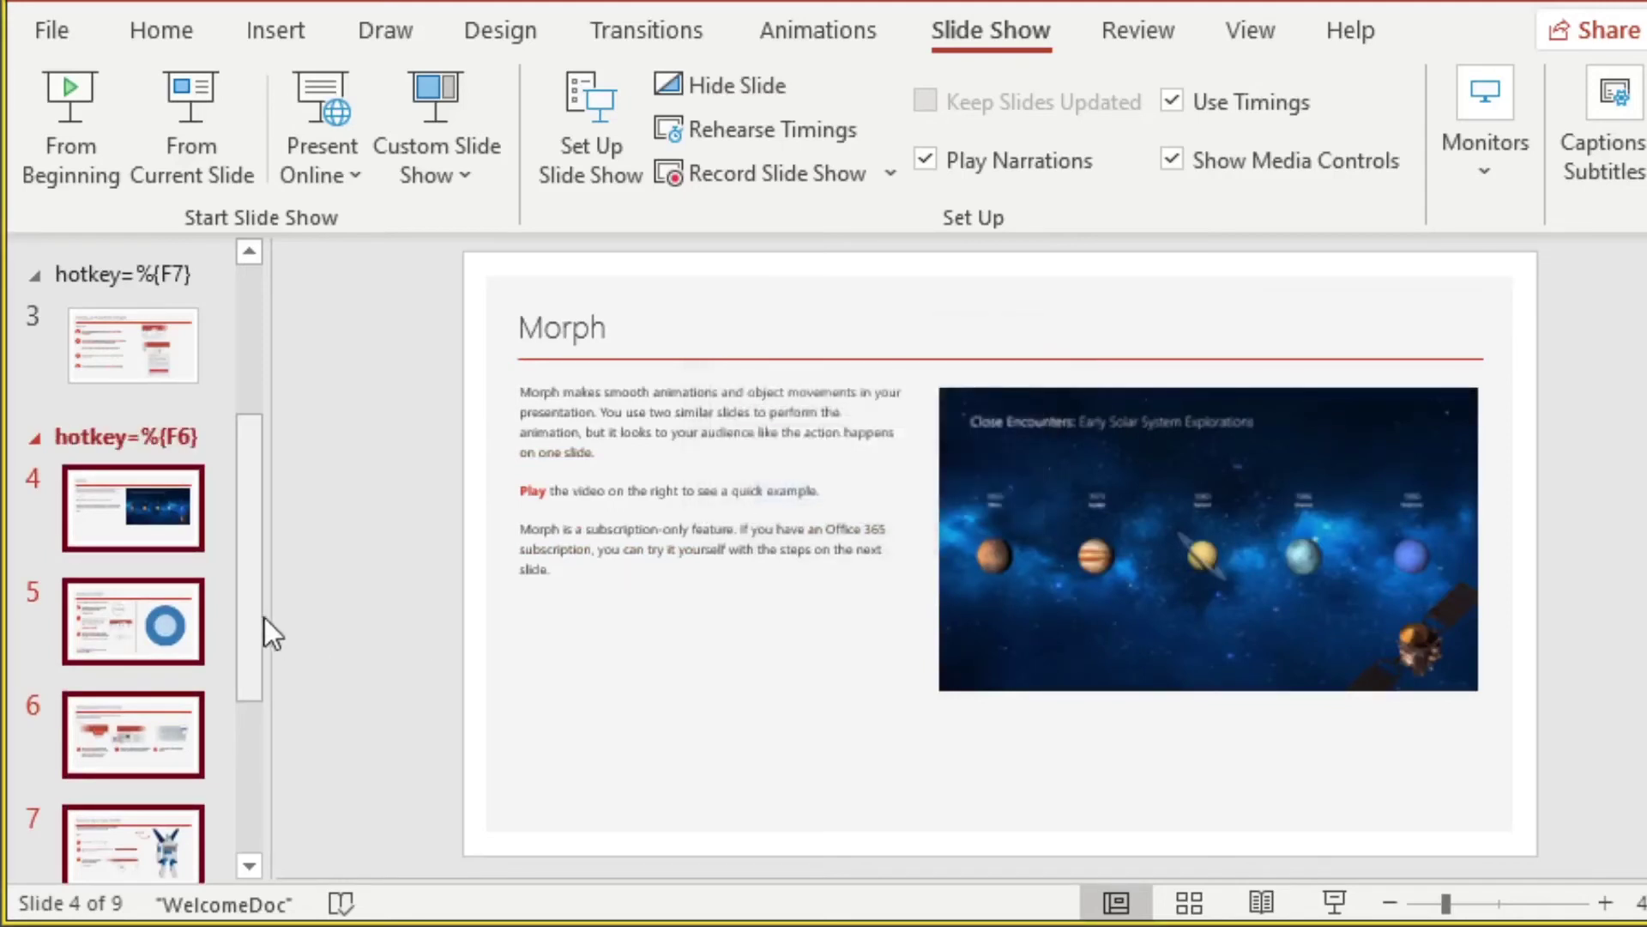
click(169, 594)
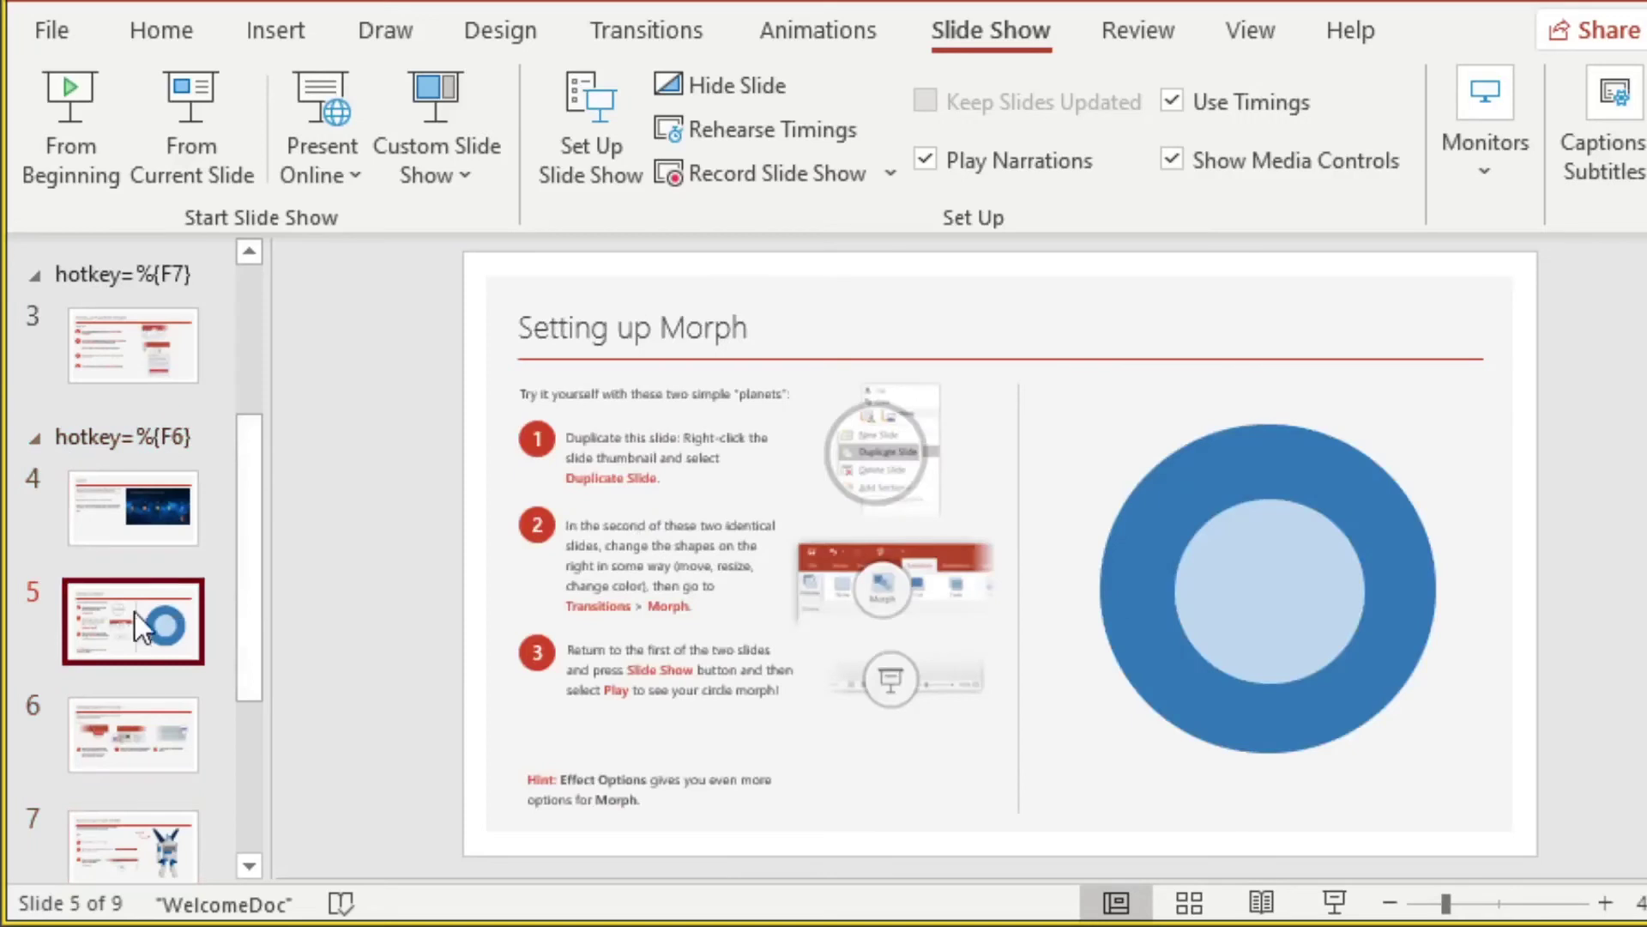
Add a section starting at slide 5 named hotkey=%{F8}.
click(116, 558)
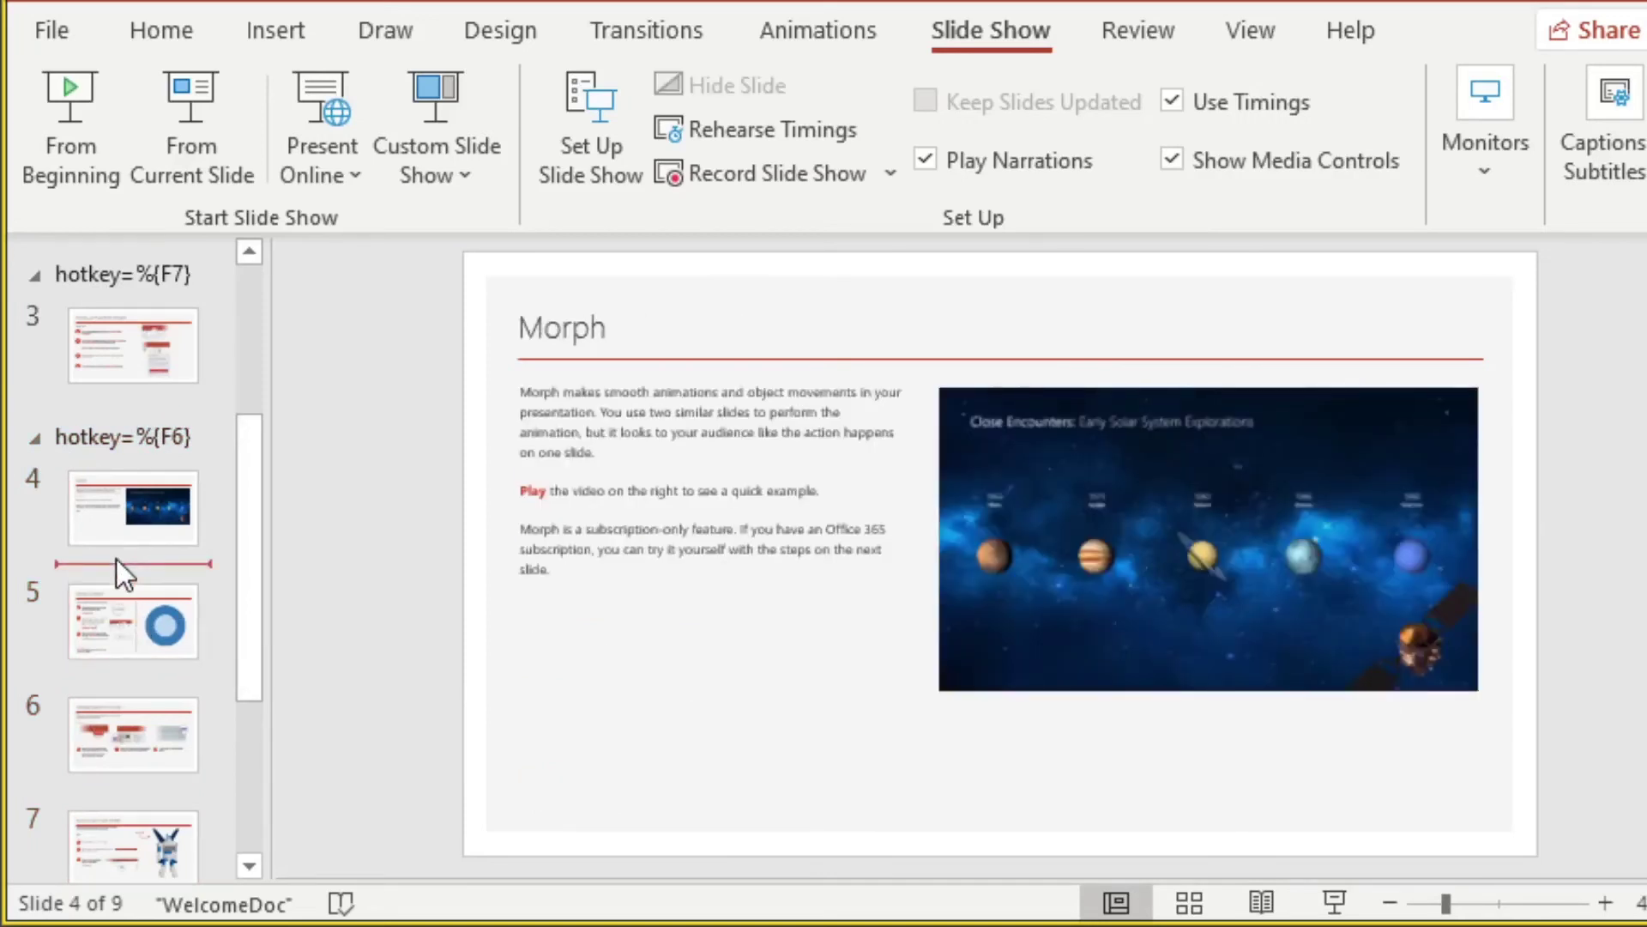
right_click(116, 558)
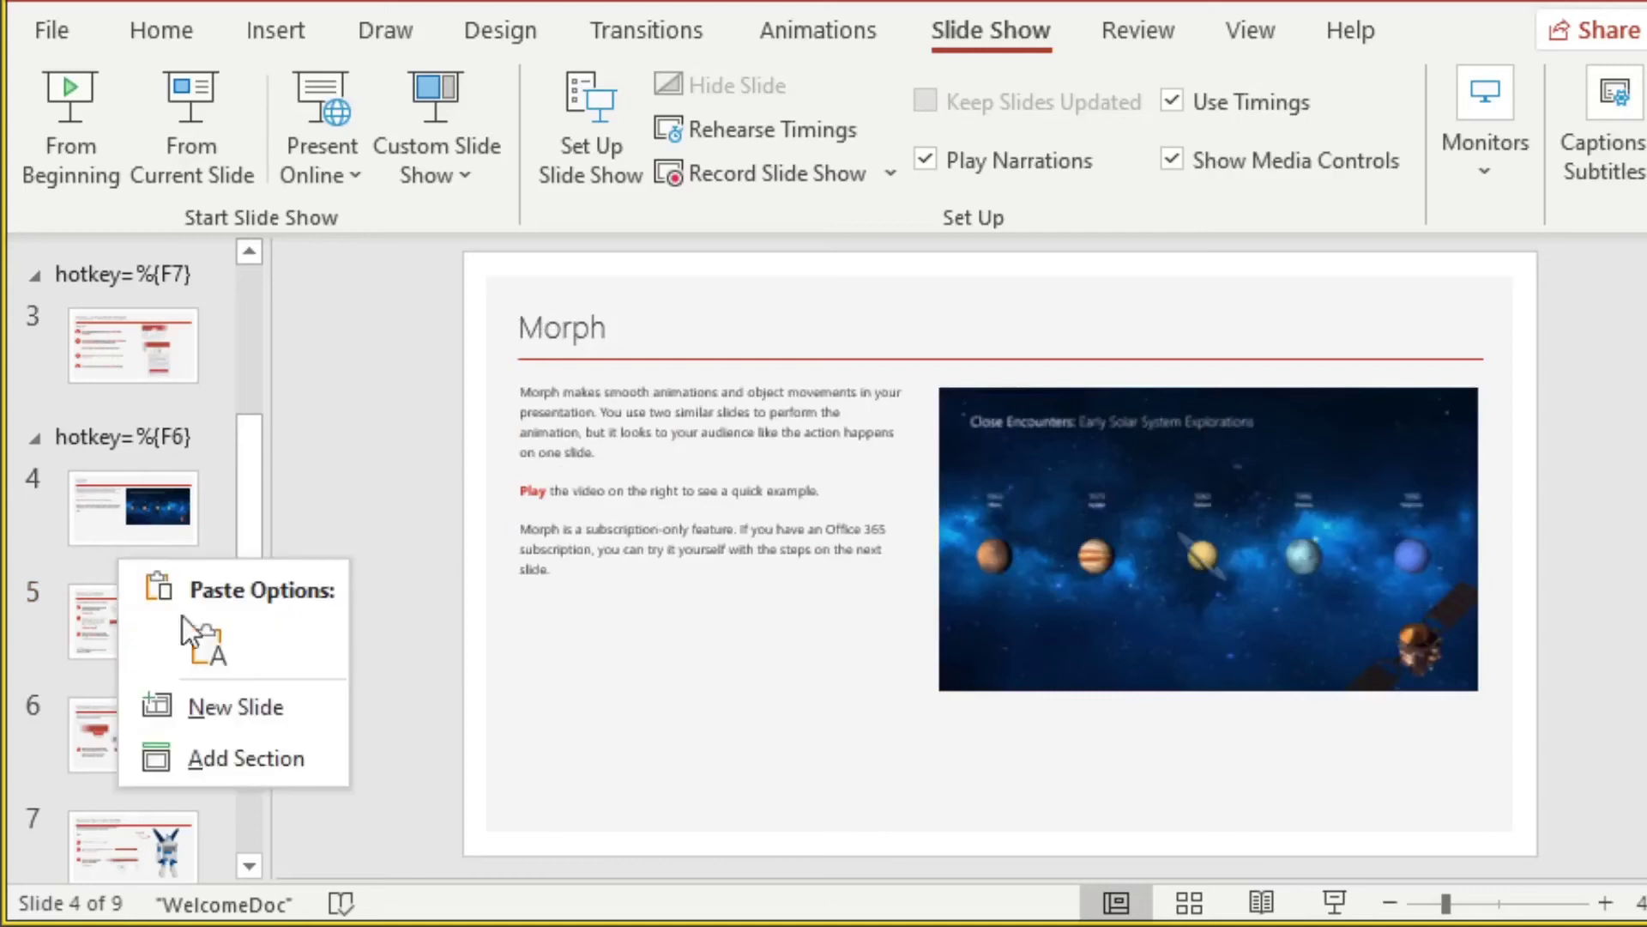
click(231, 758)
text(hotkey=%{F5})
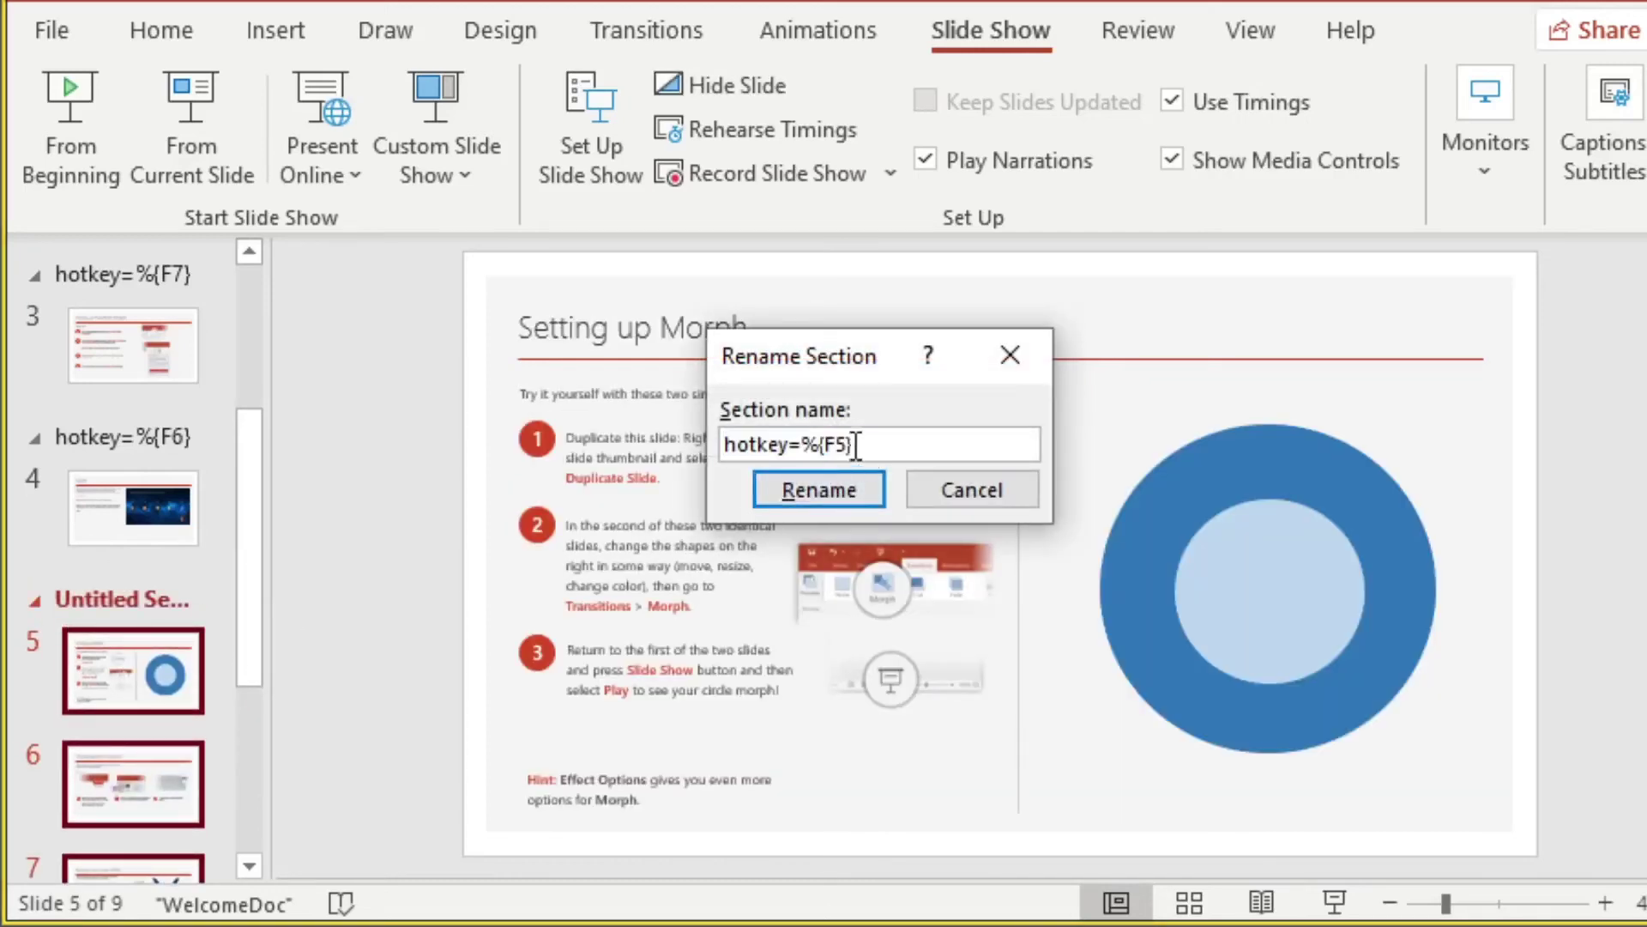
key(Left)
key(Left)
click(834, 497)
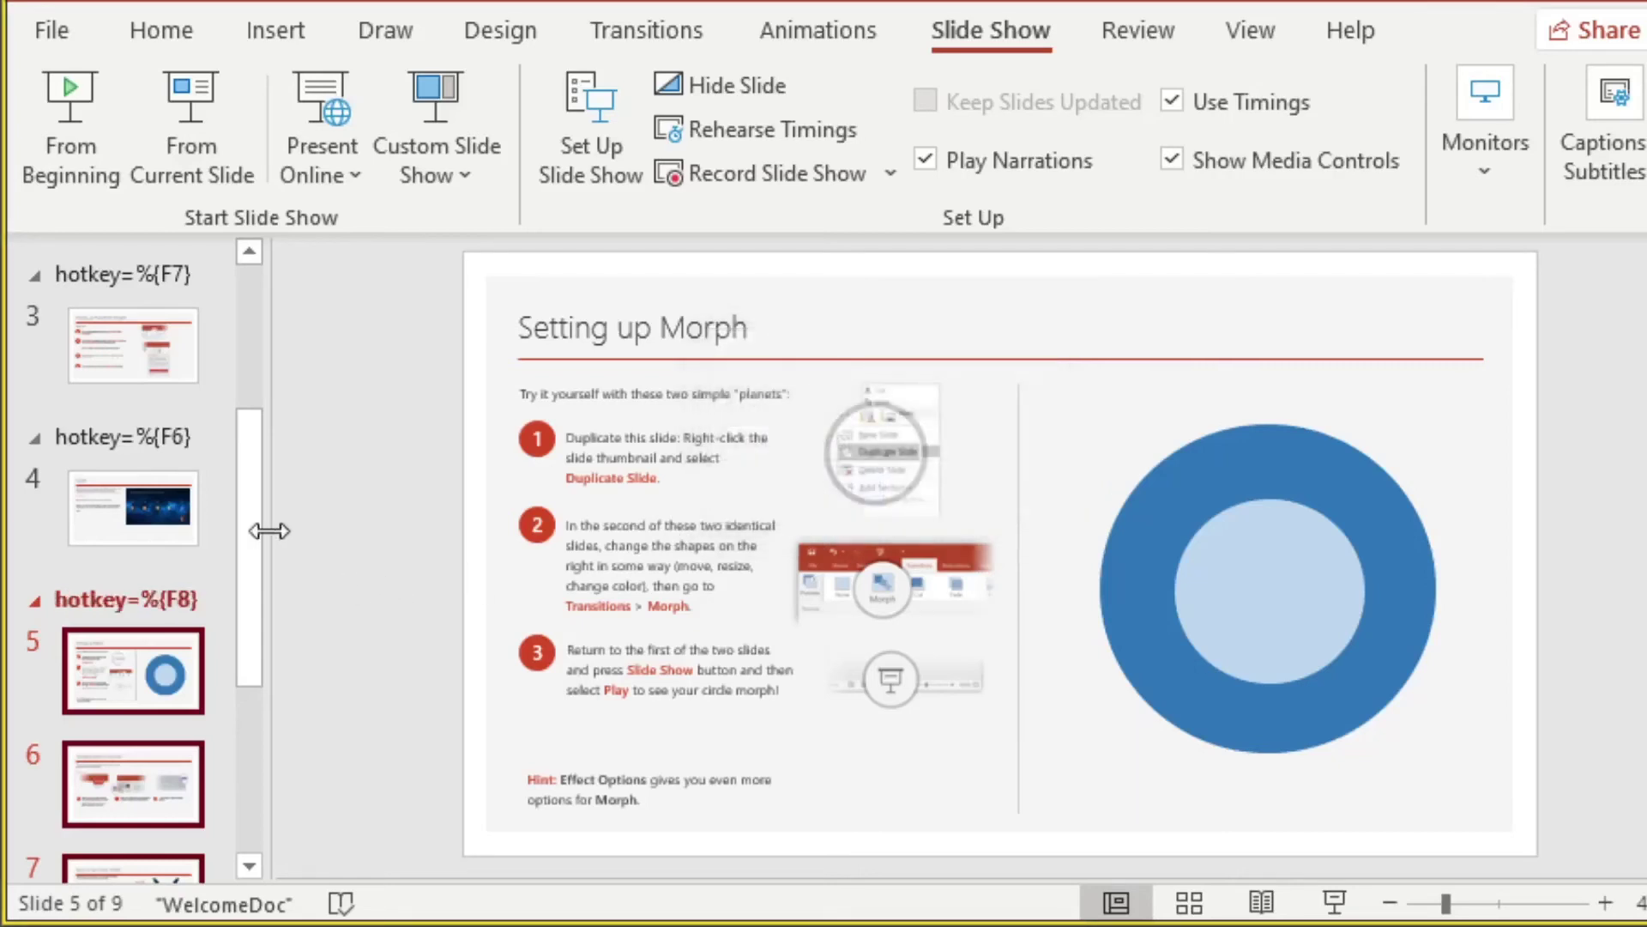
scroll(260, 528, down, 3)
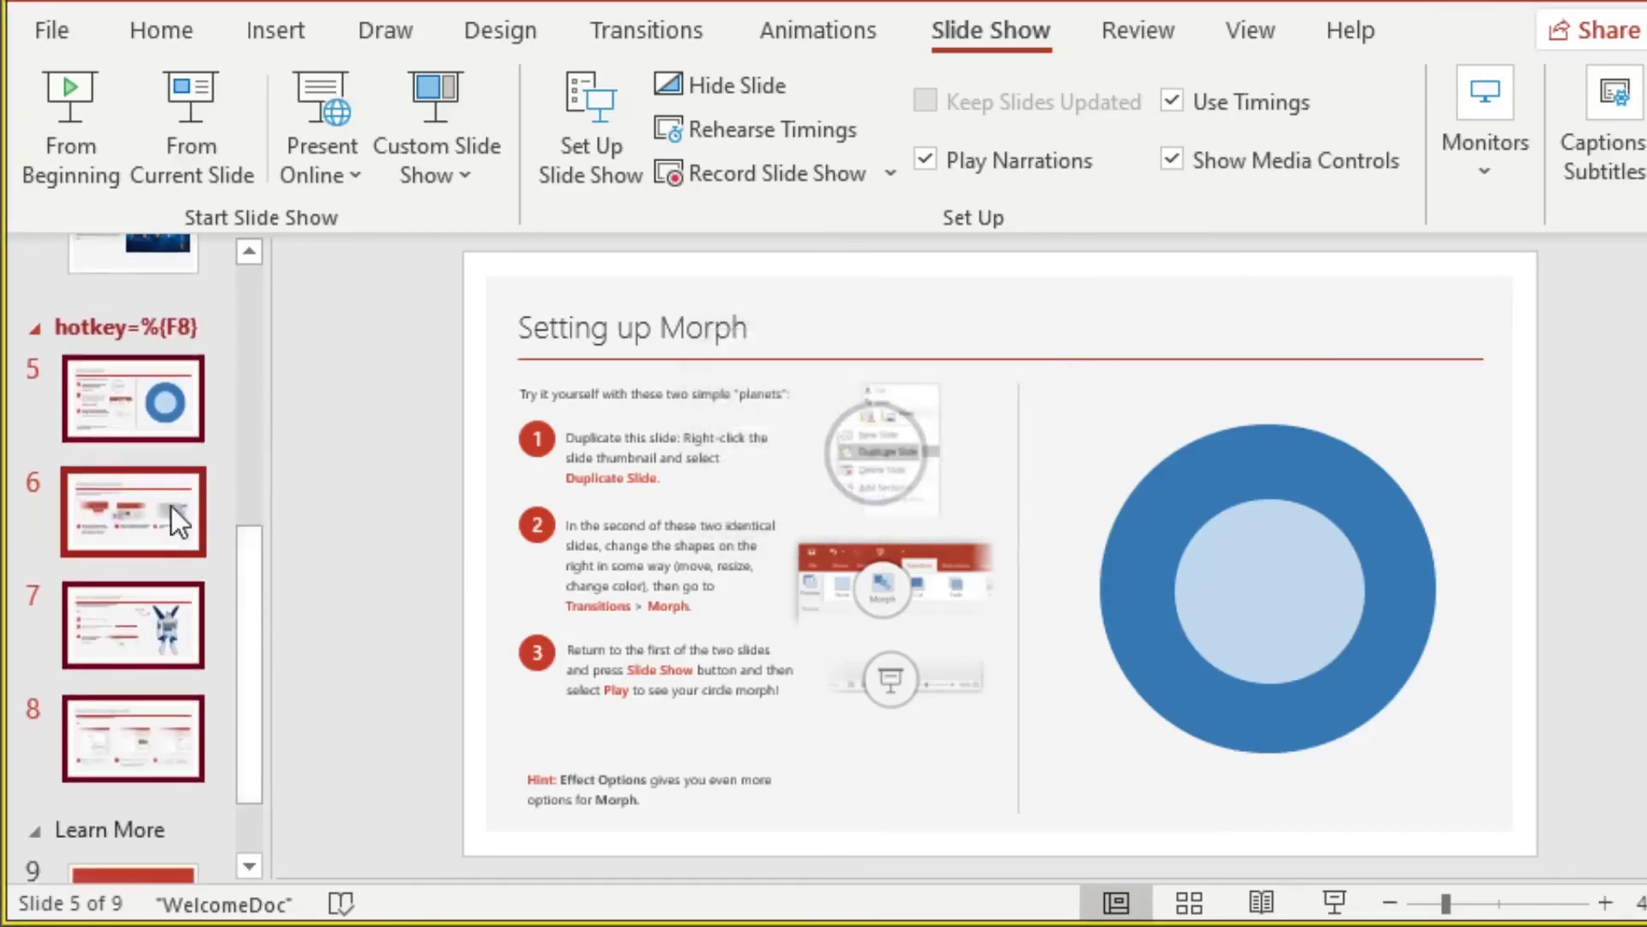
Show slide 8, collapse and re-expand the hotkey=%{F8} section, then scroll down to show slide 9.
click(150, 725)
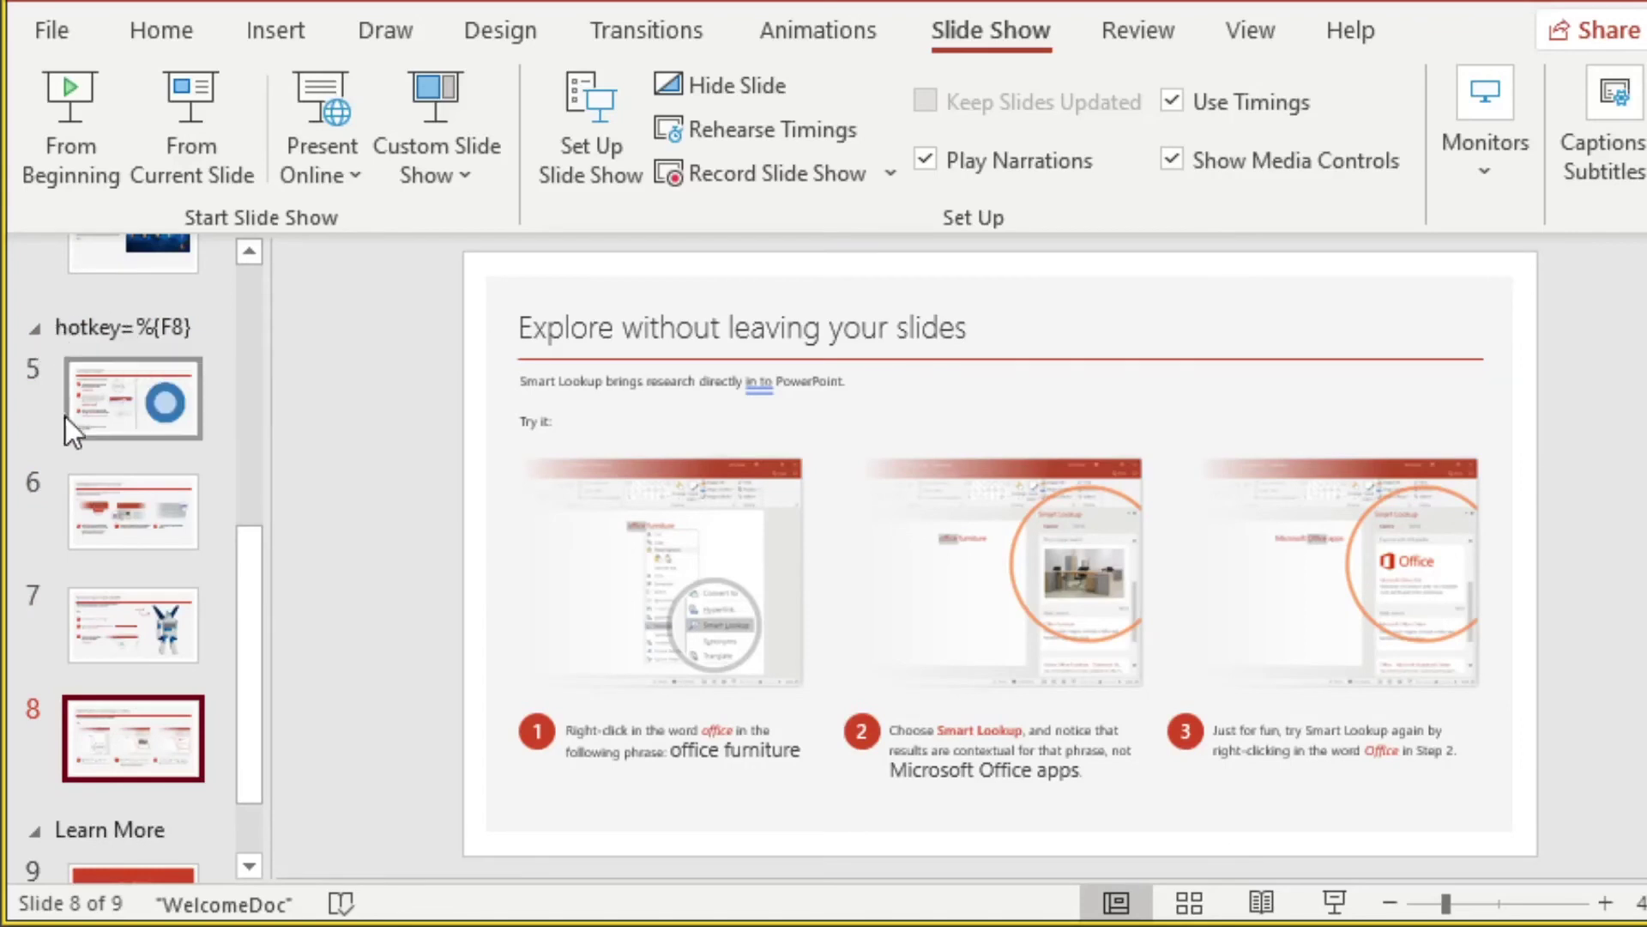
click(31, 328)
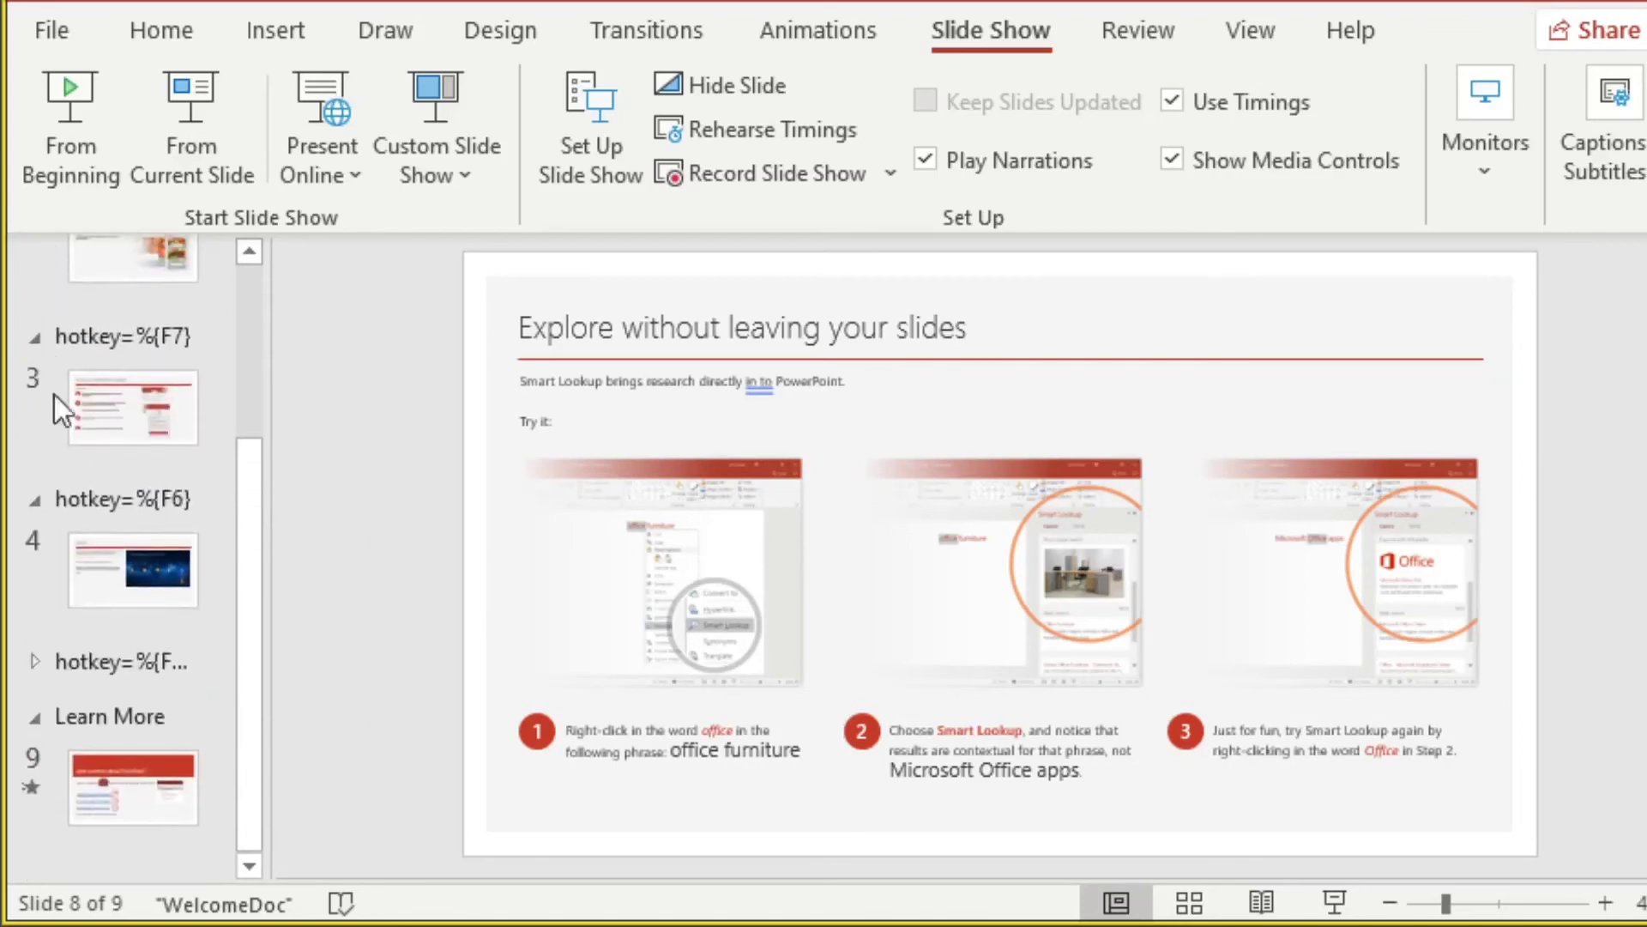
click(37, 667)
drag(249, 614, 246, 759)
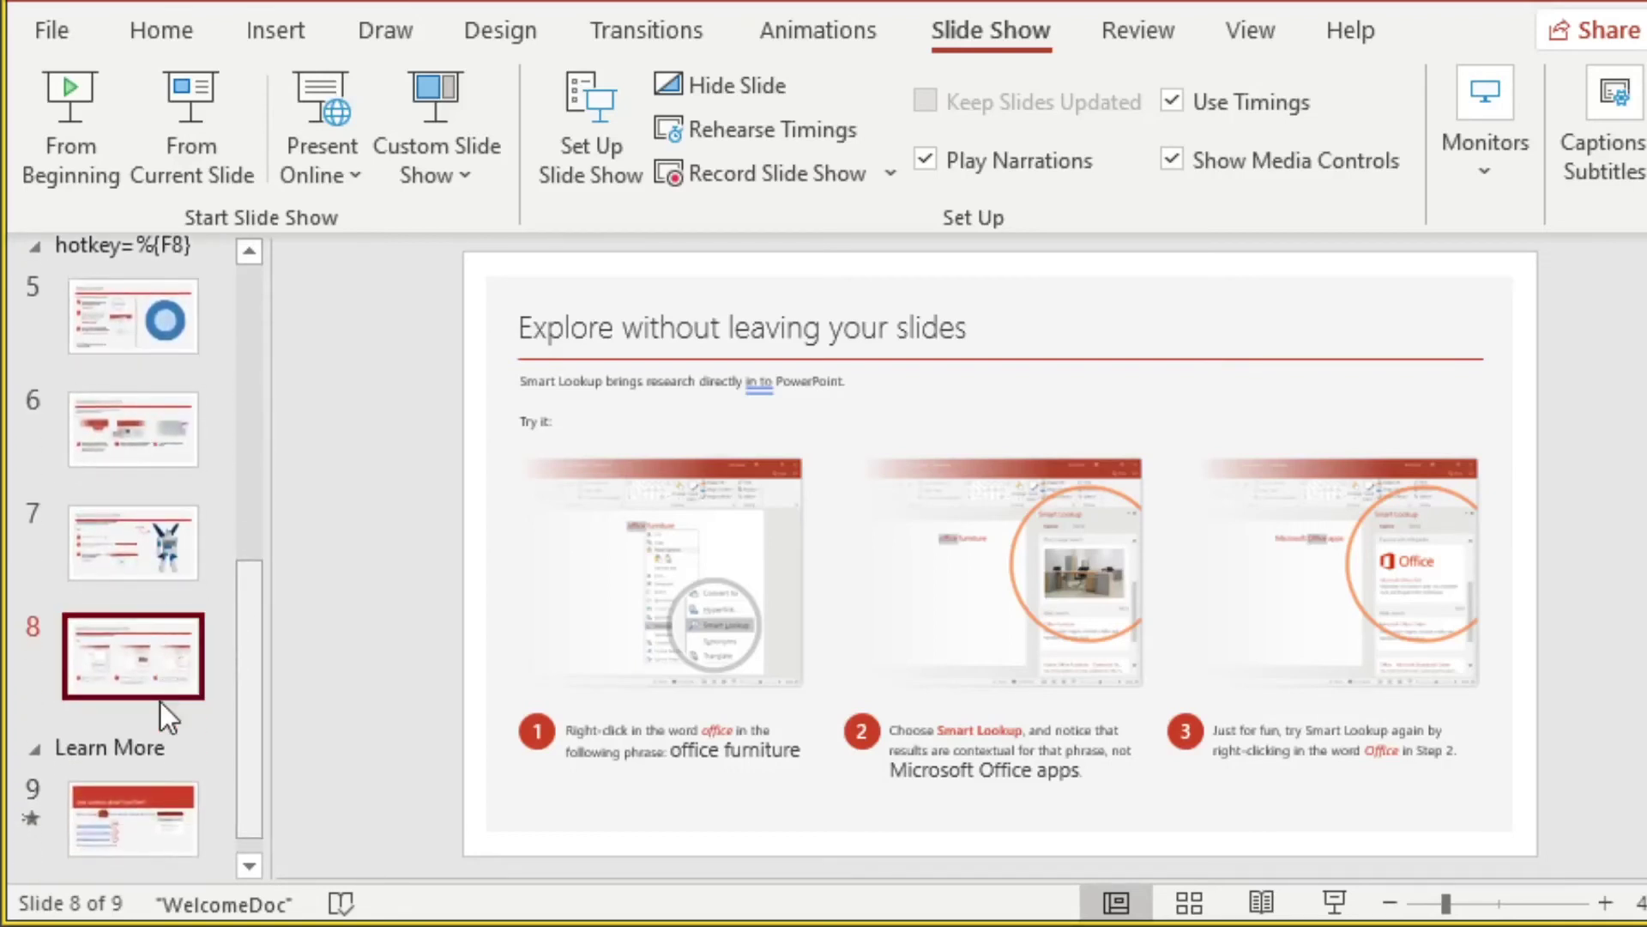
drag(255, 728, 244, 777)
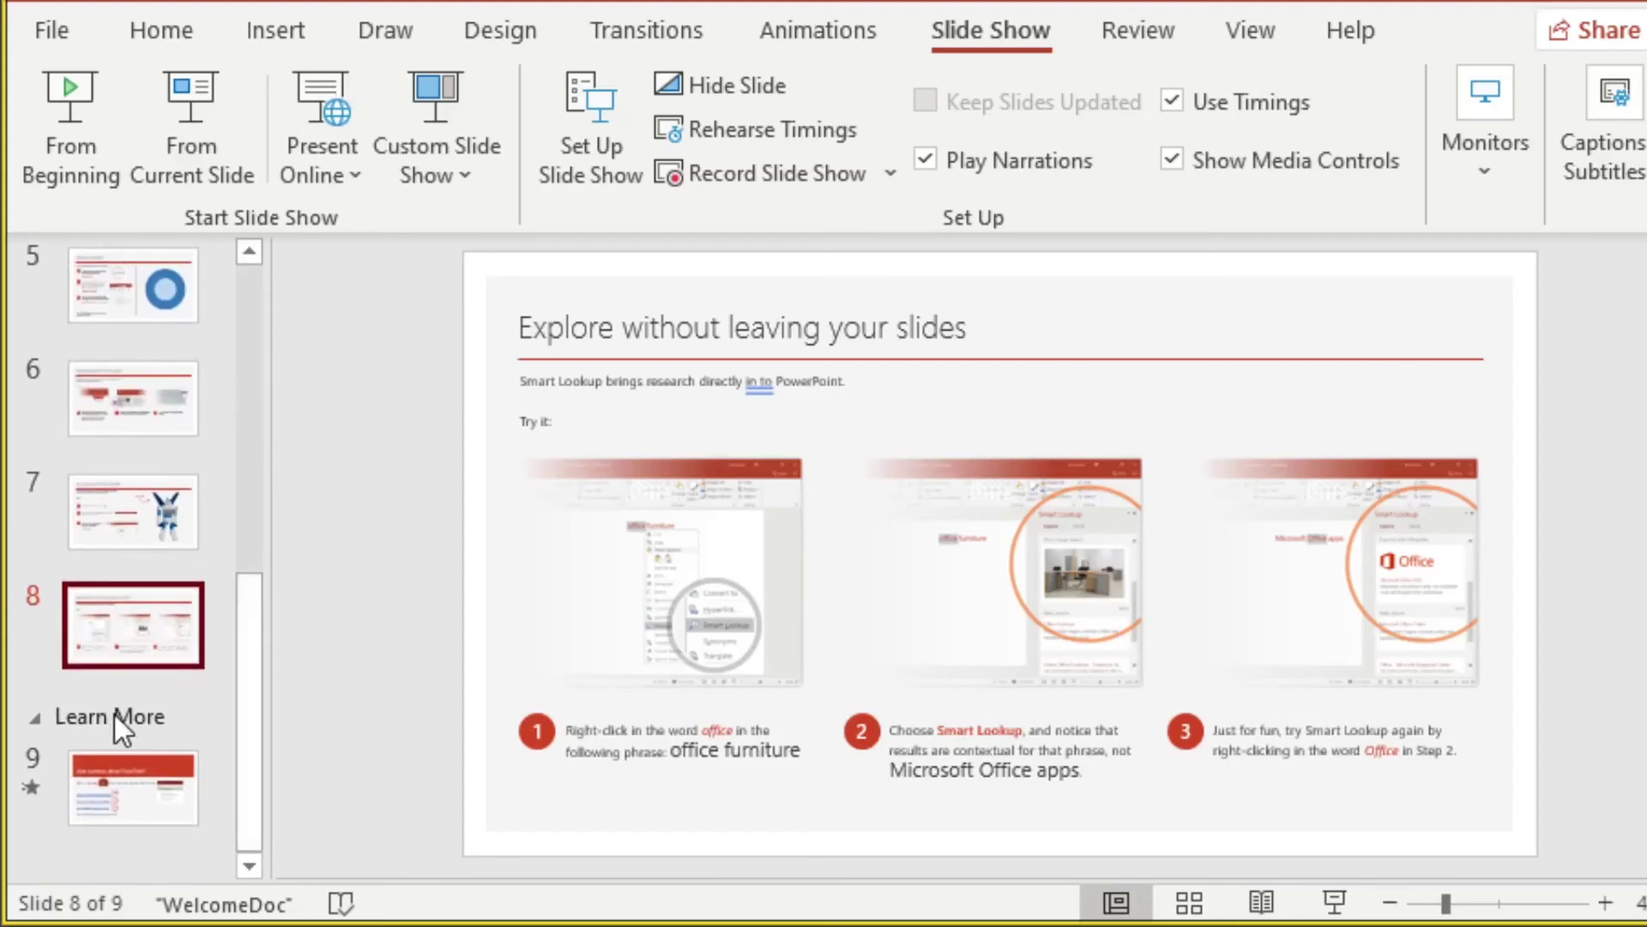
click(158, 796)
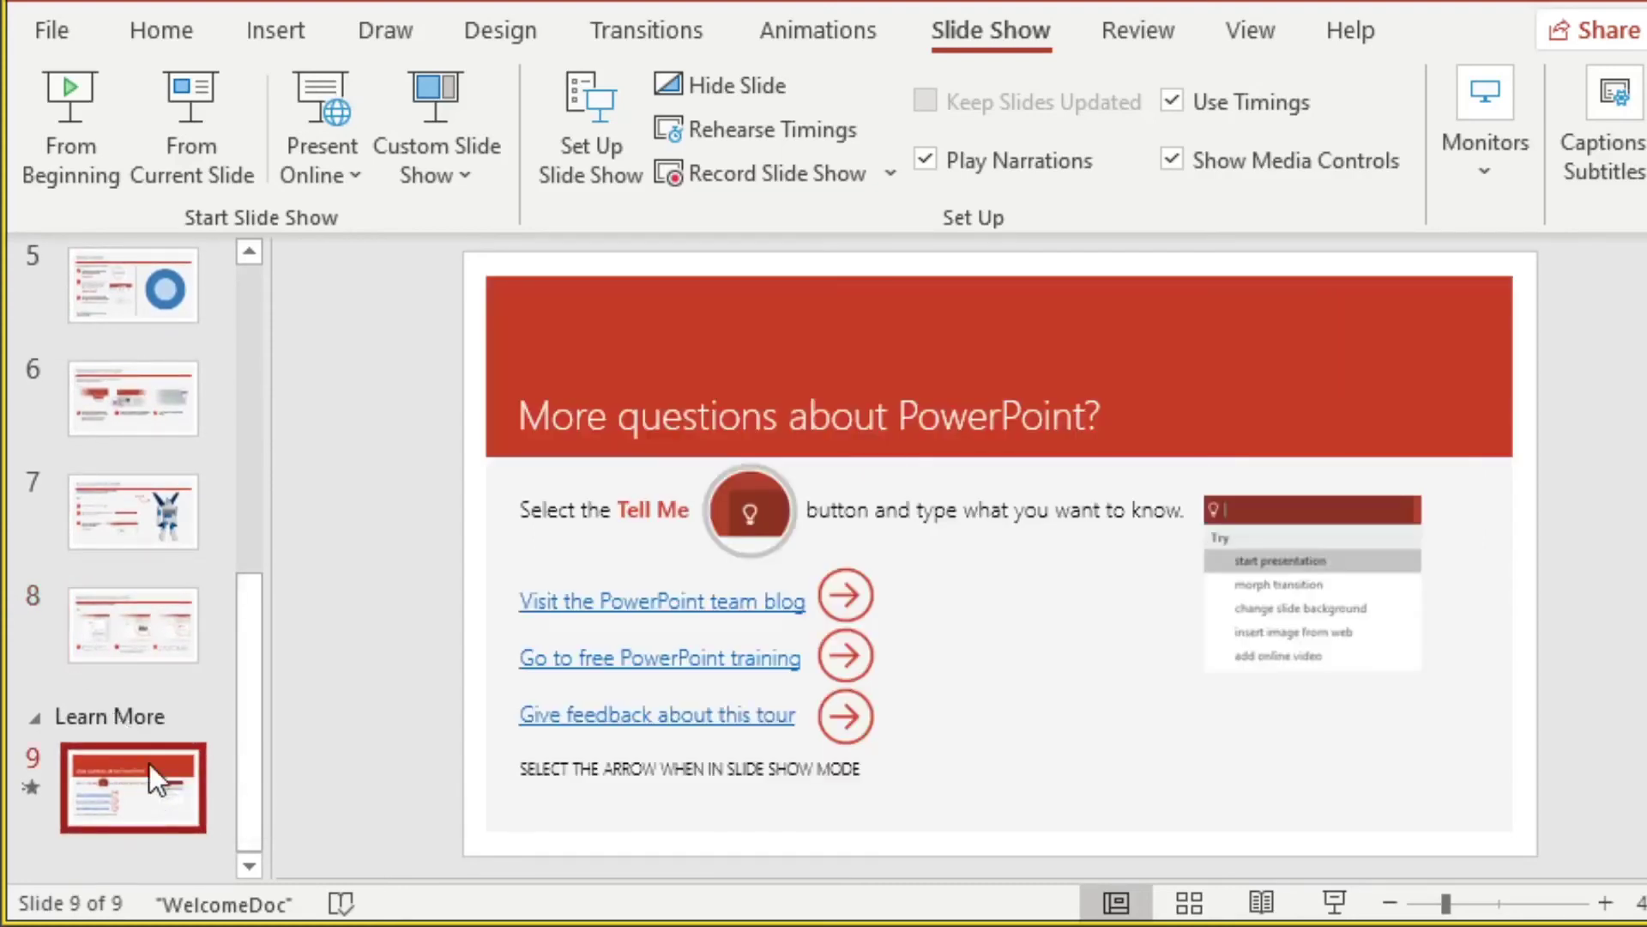
Rename the Learn More section holding slide 9 to the pasted name hotkey=%{F5}.
right_click(131, 713)
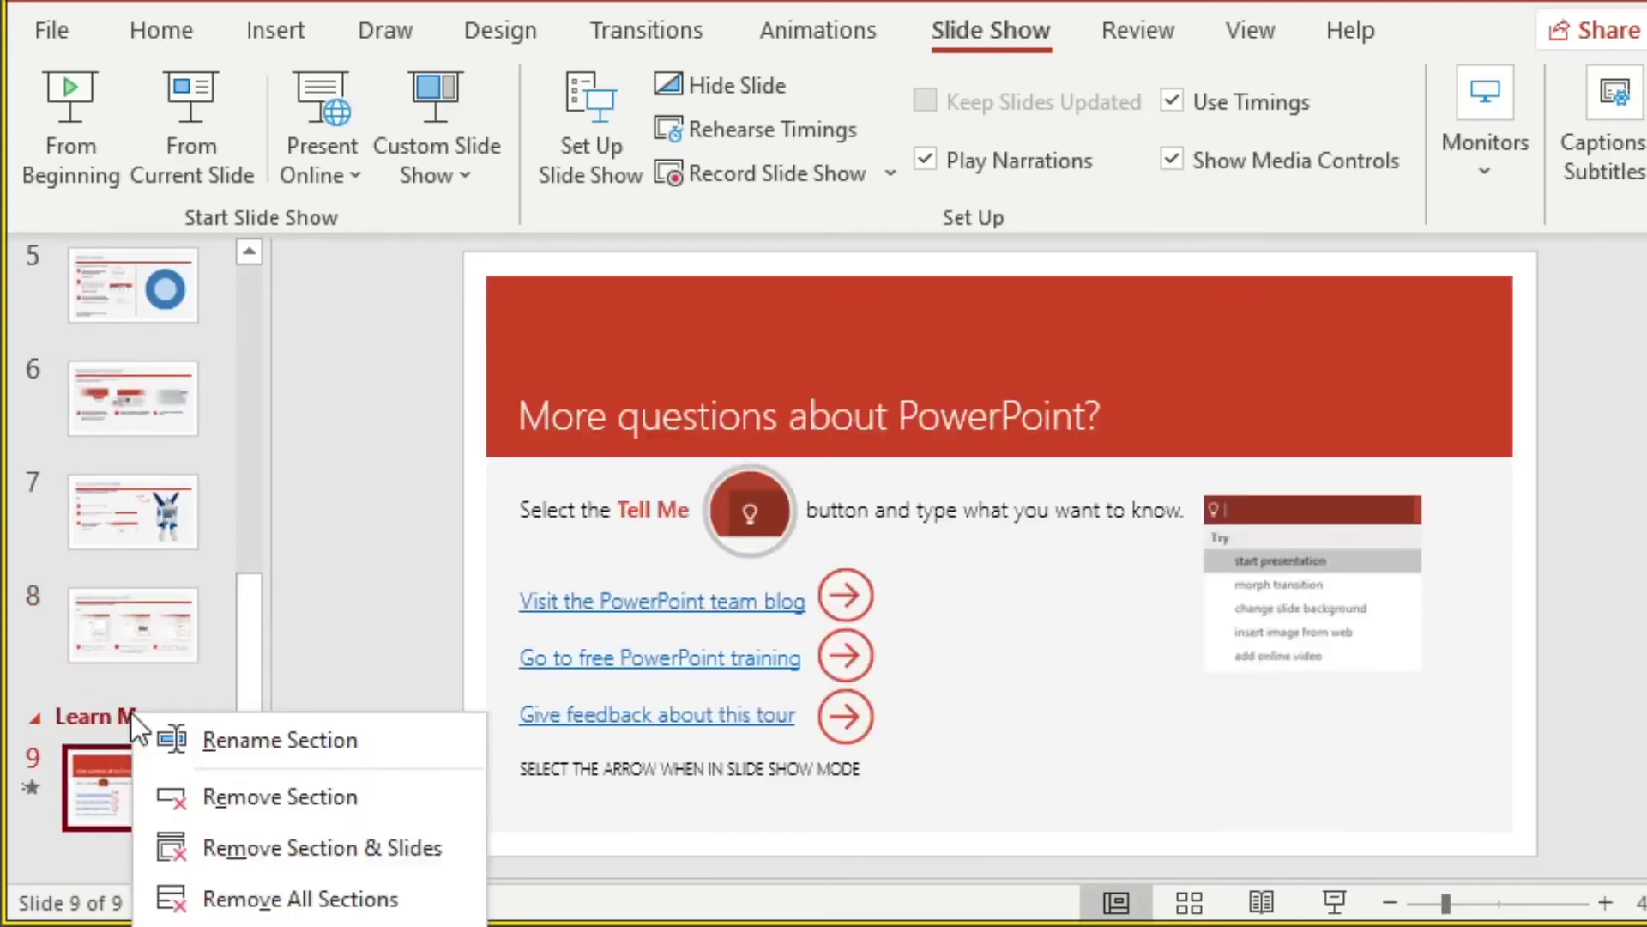
click(240, 741)
text(hotkey=%{F5})
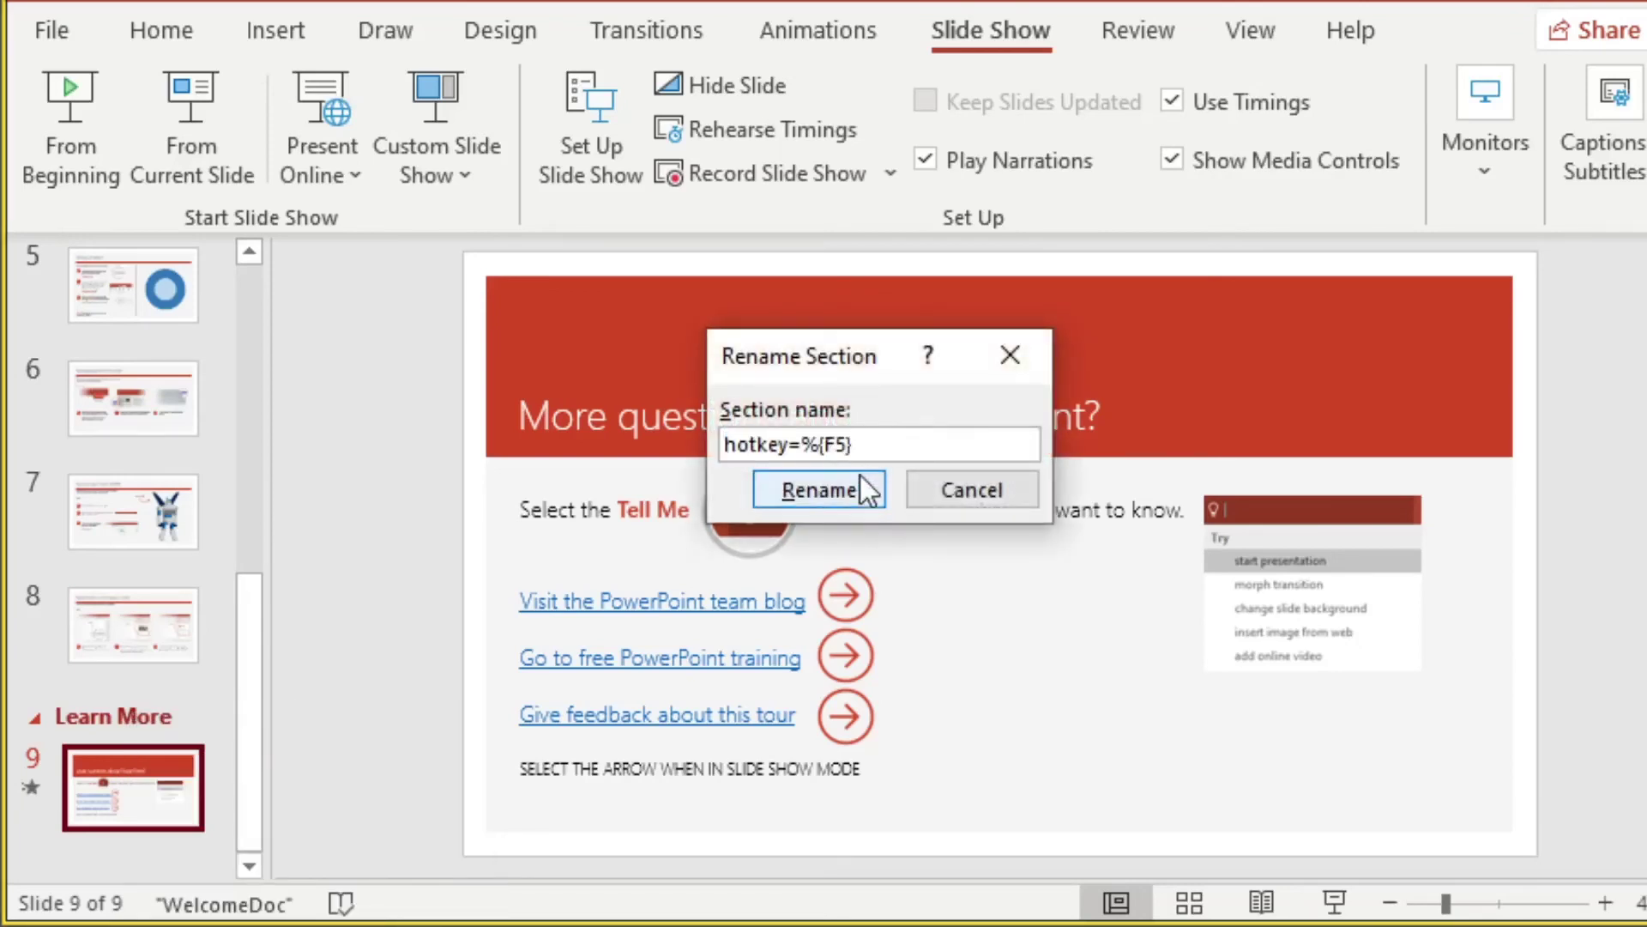
click(819, 491)
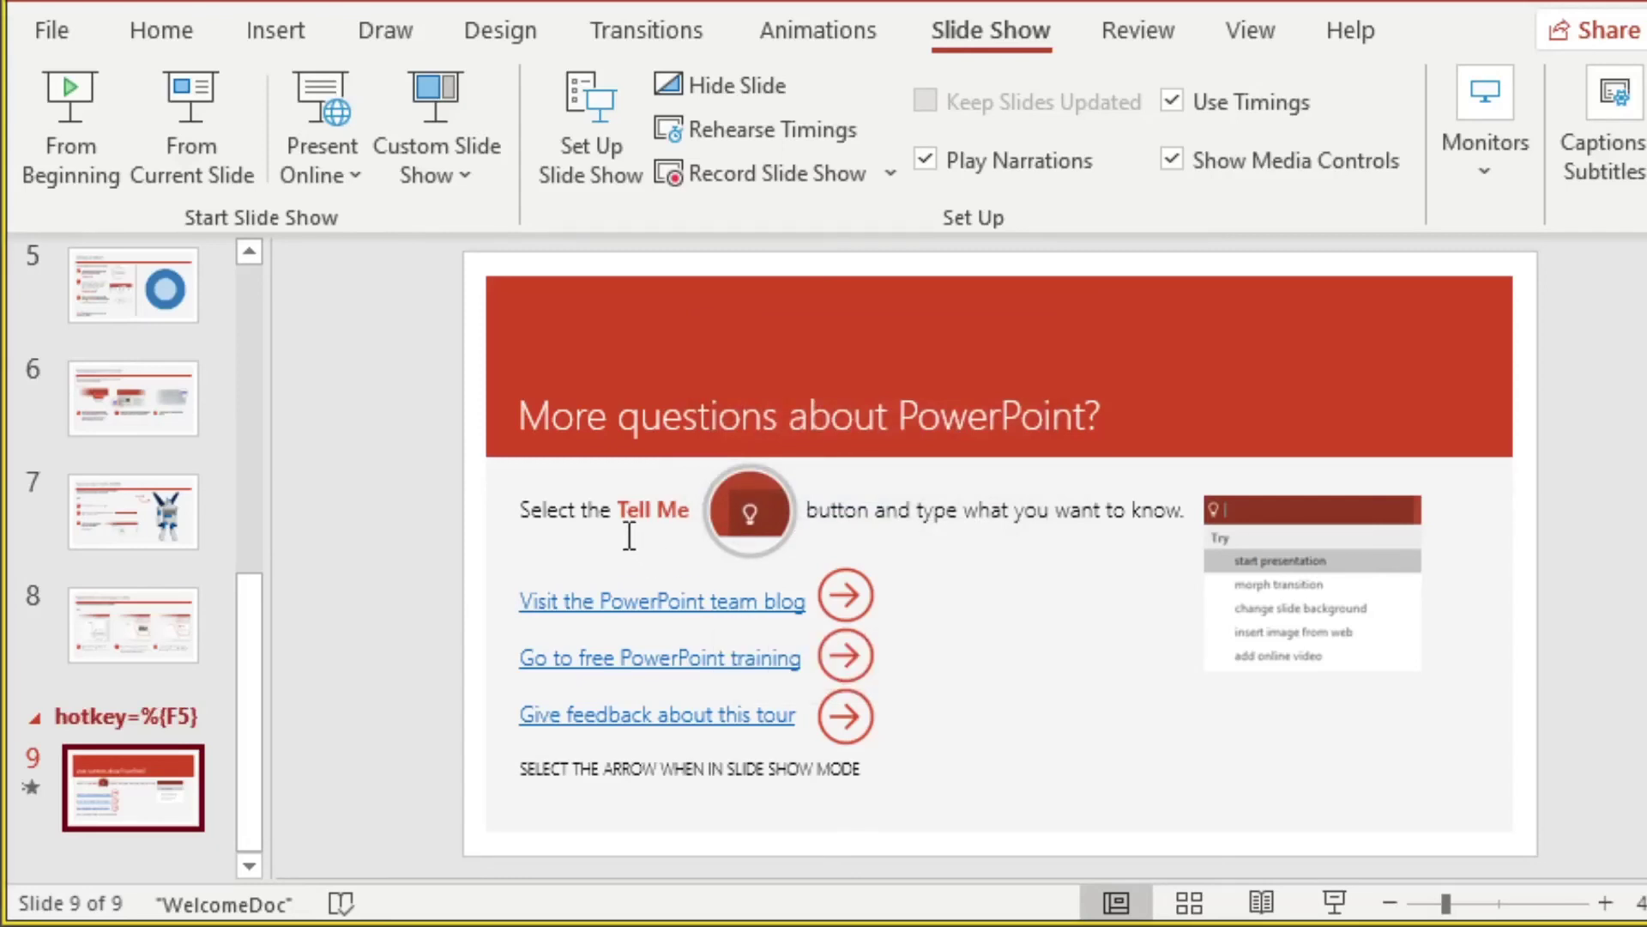
click(407, 422)
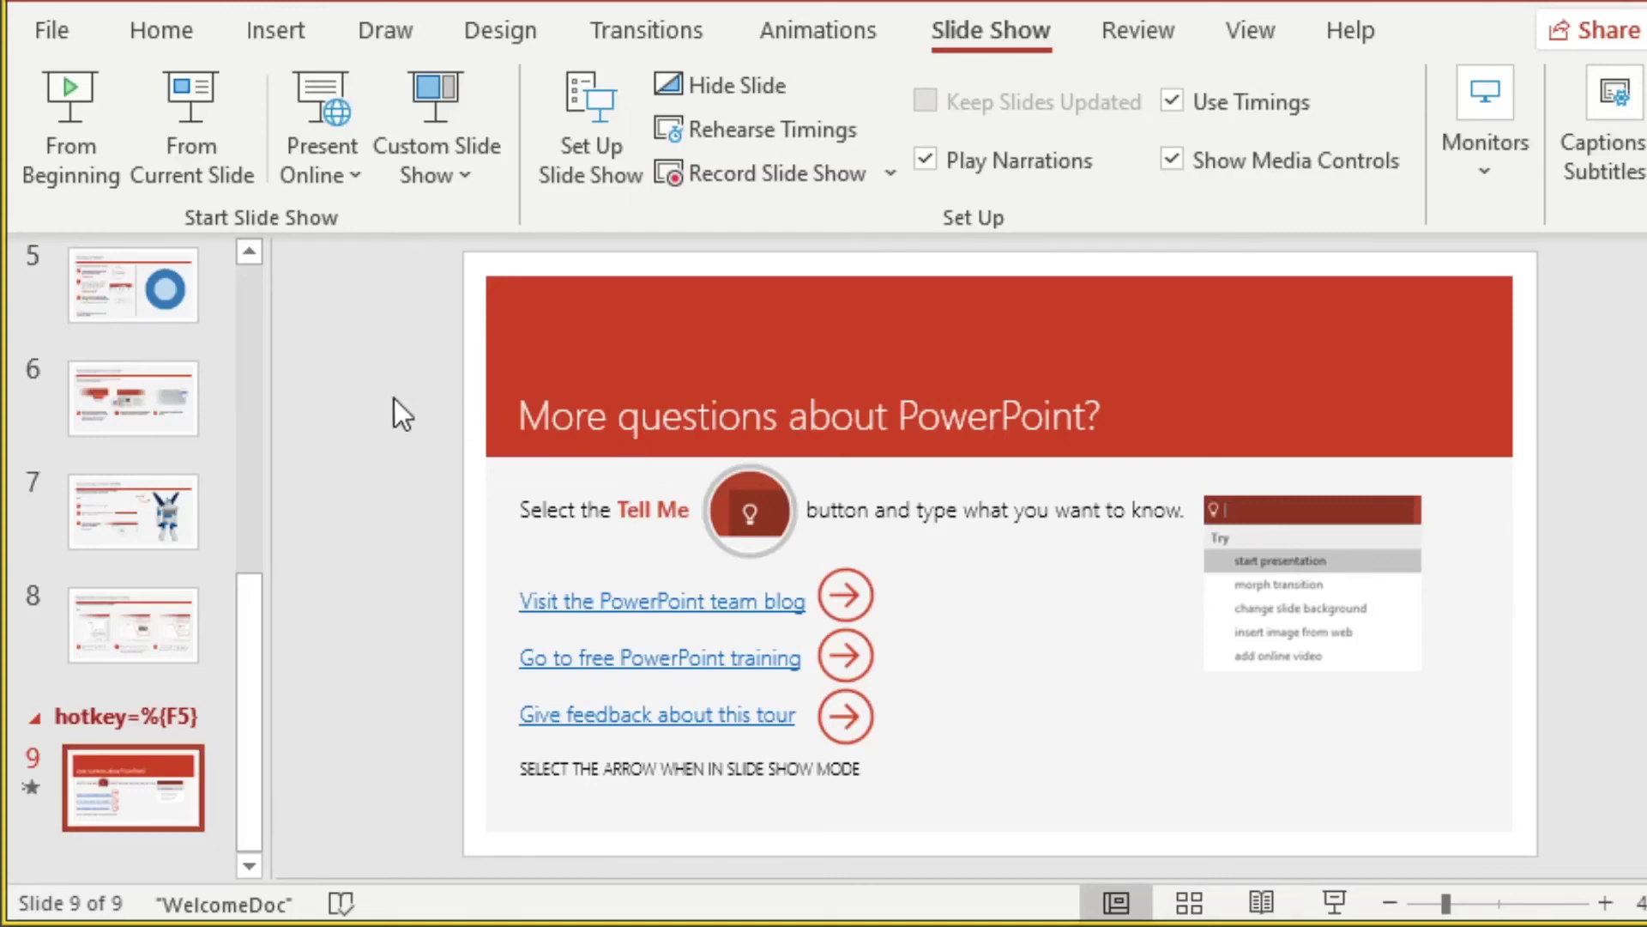
In the VBA editor (Alt+F11), insert Module1, paste the OBSHotKeys and OnSlideShowPageChange macros, then minimize.
key(alt+F11)
drag(1189, 52, 860, 58)
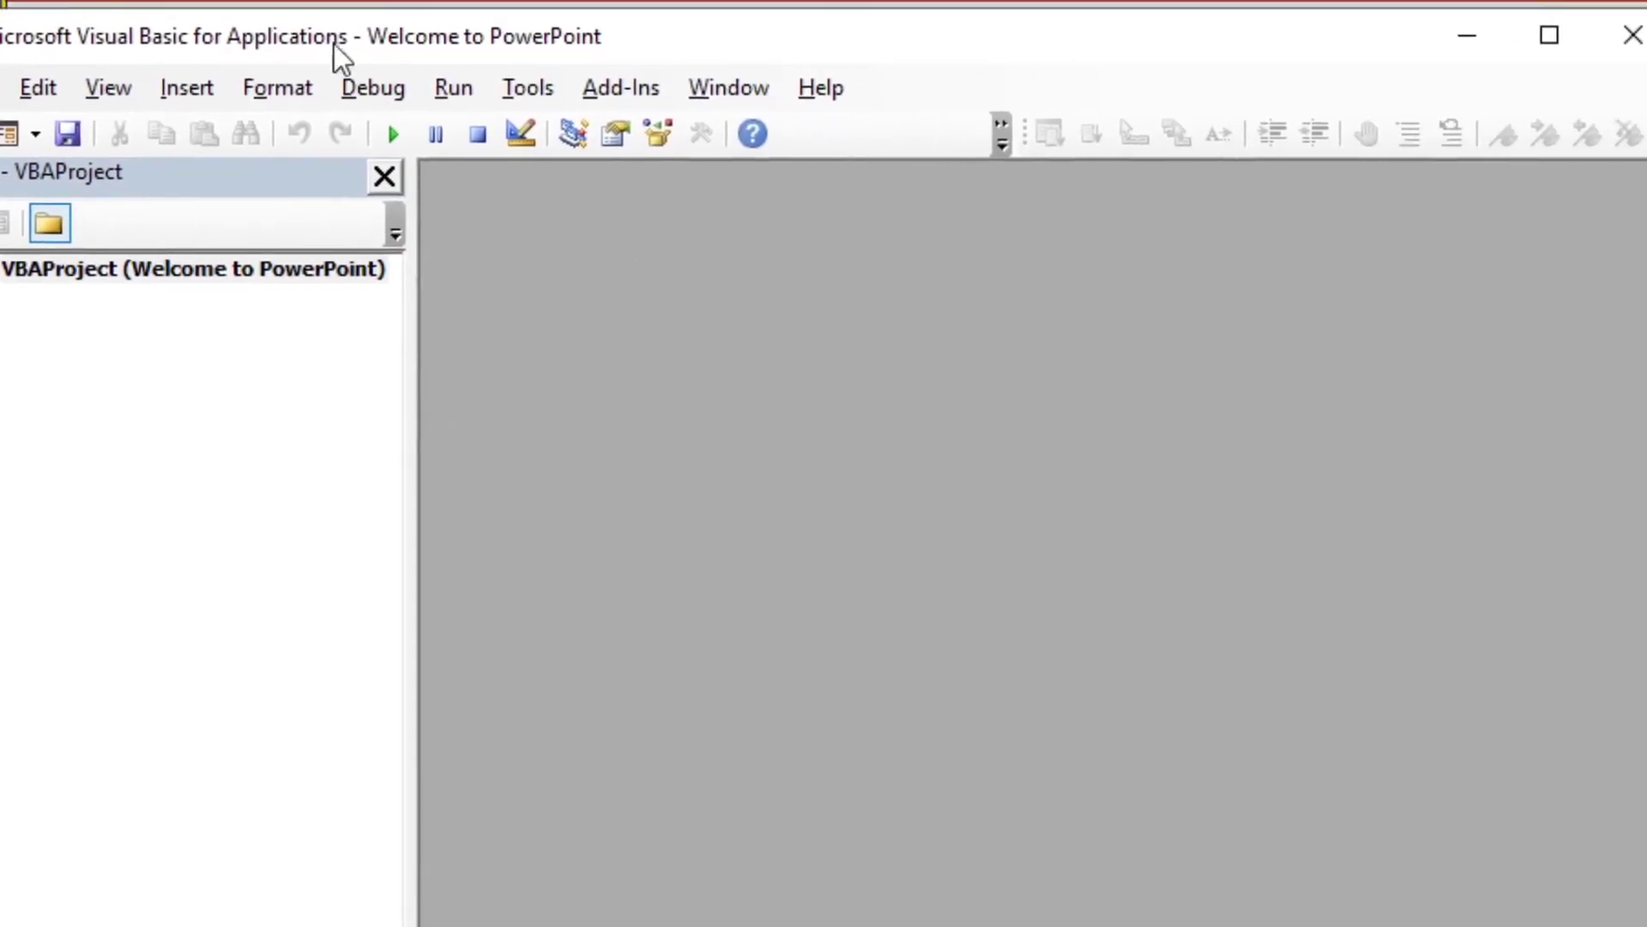
click(206, 86)
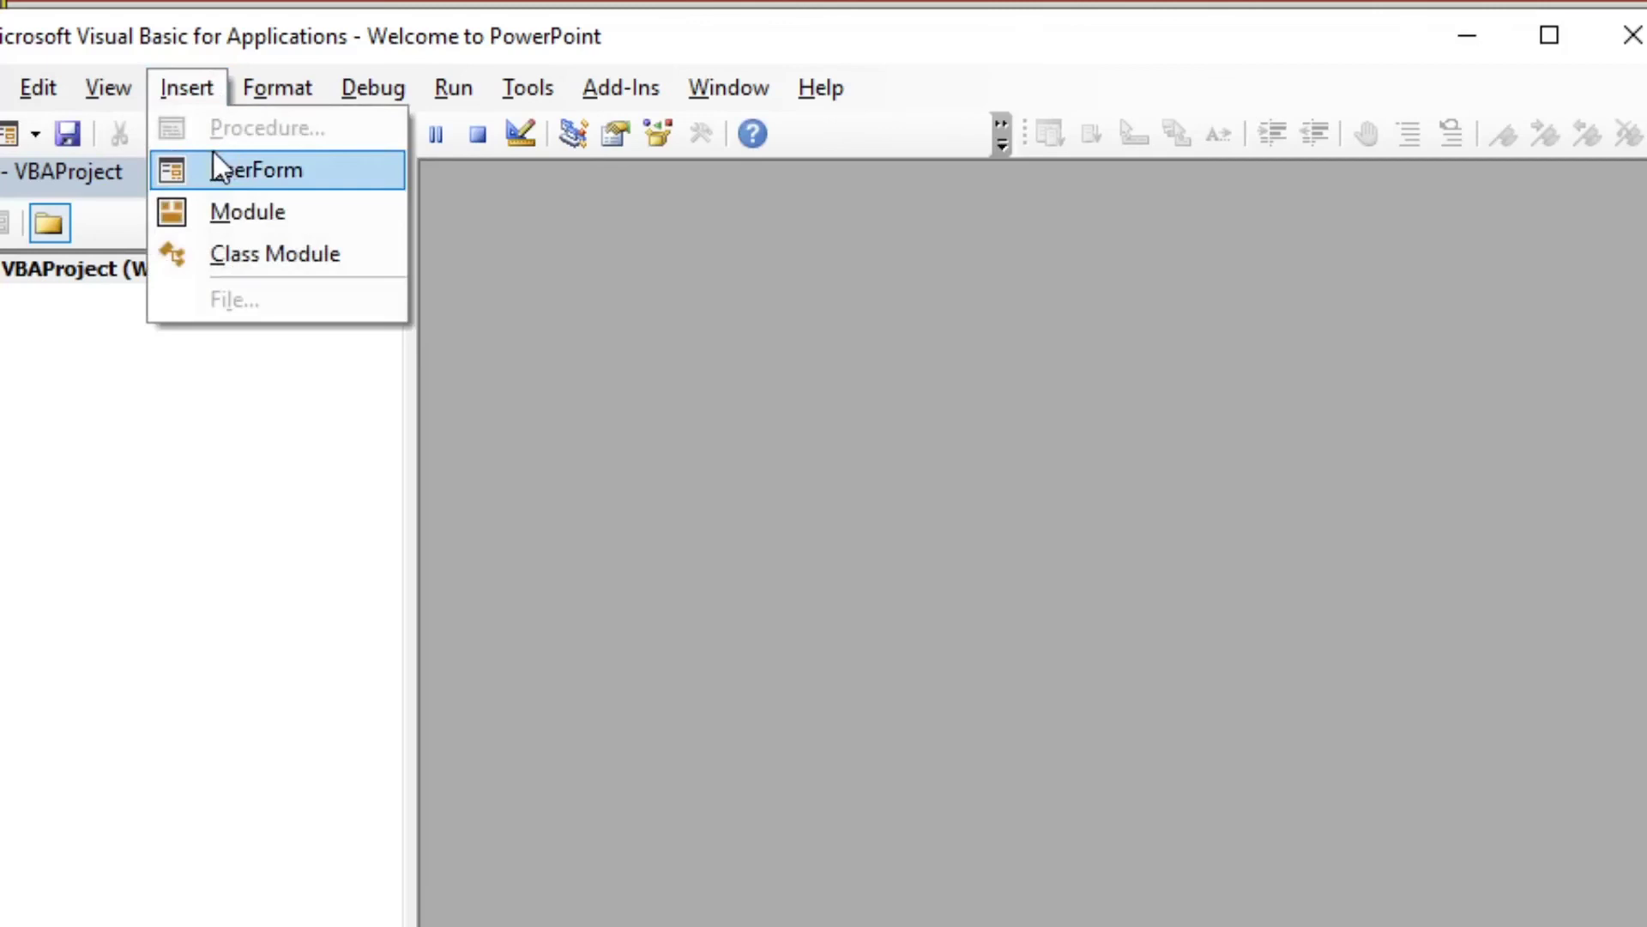
click(244, 212)
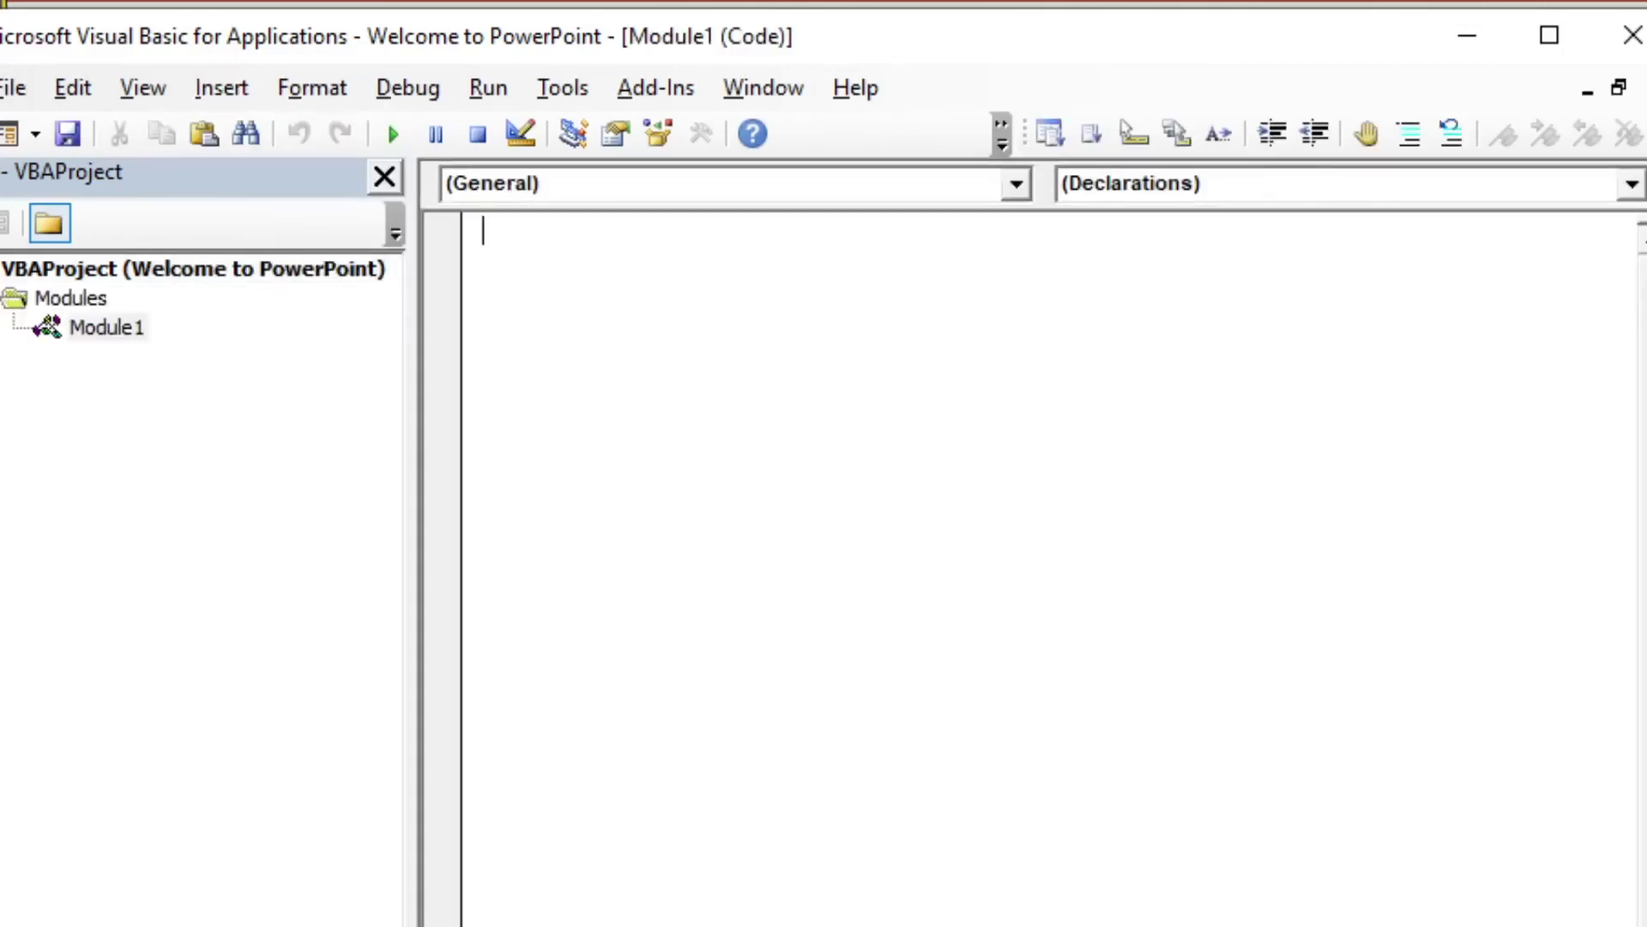
key(alt+Tab)
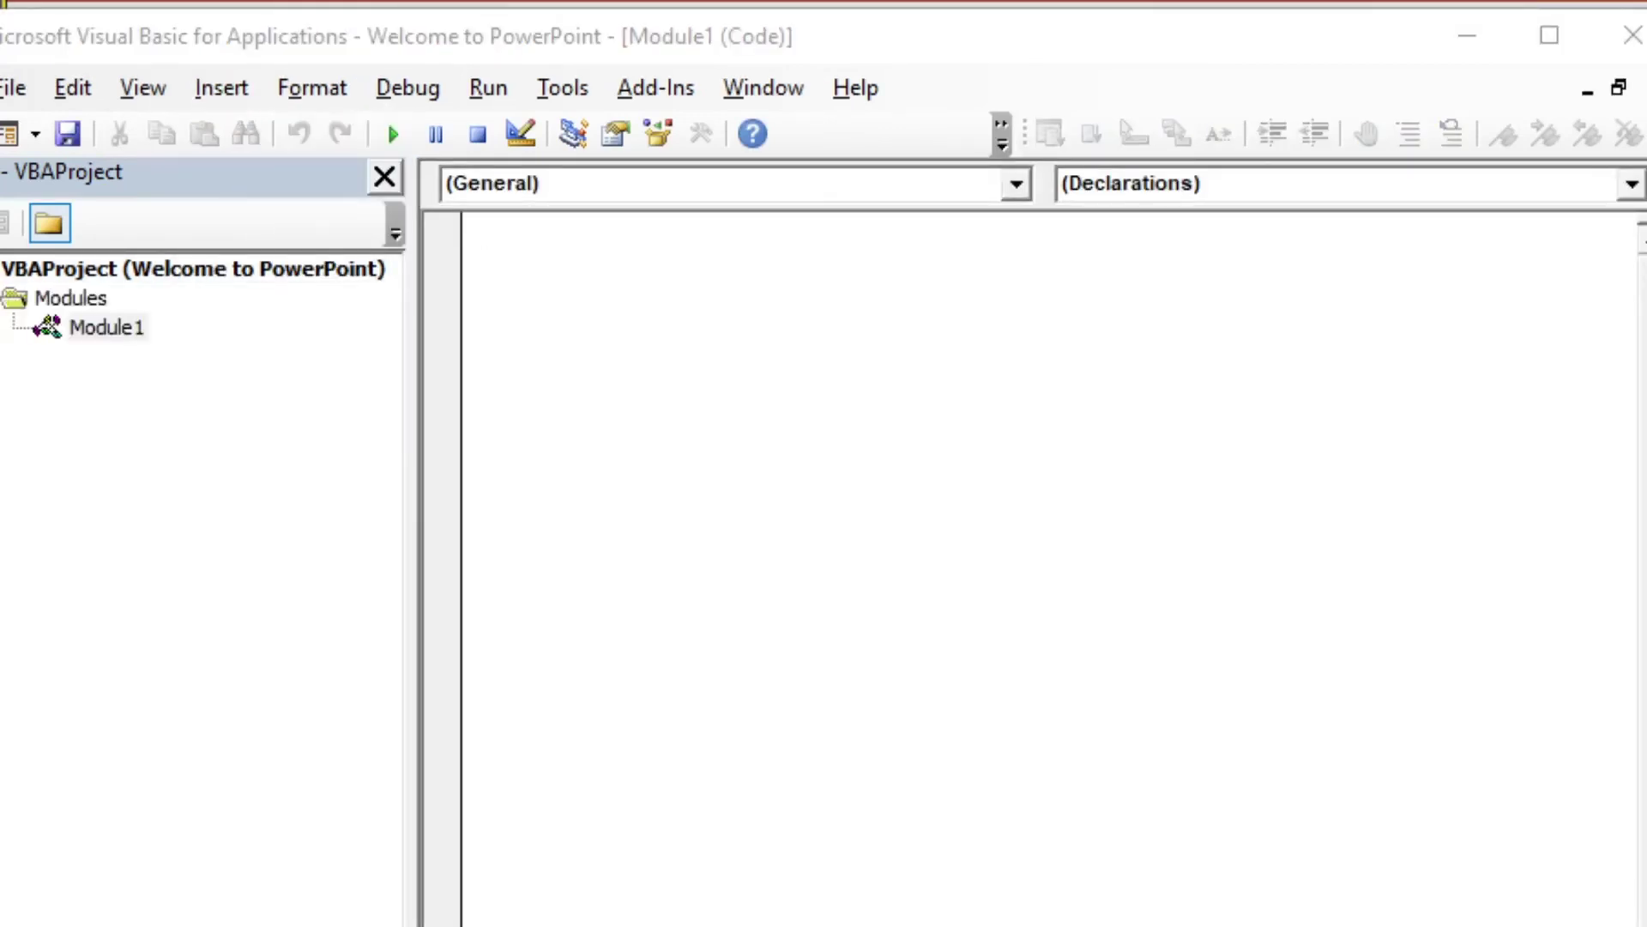
click(522, 266)
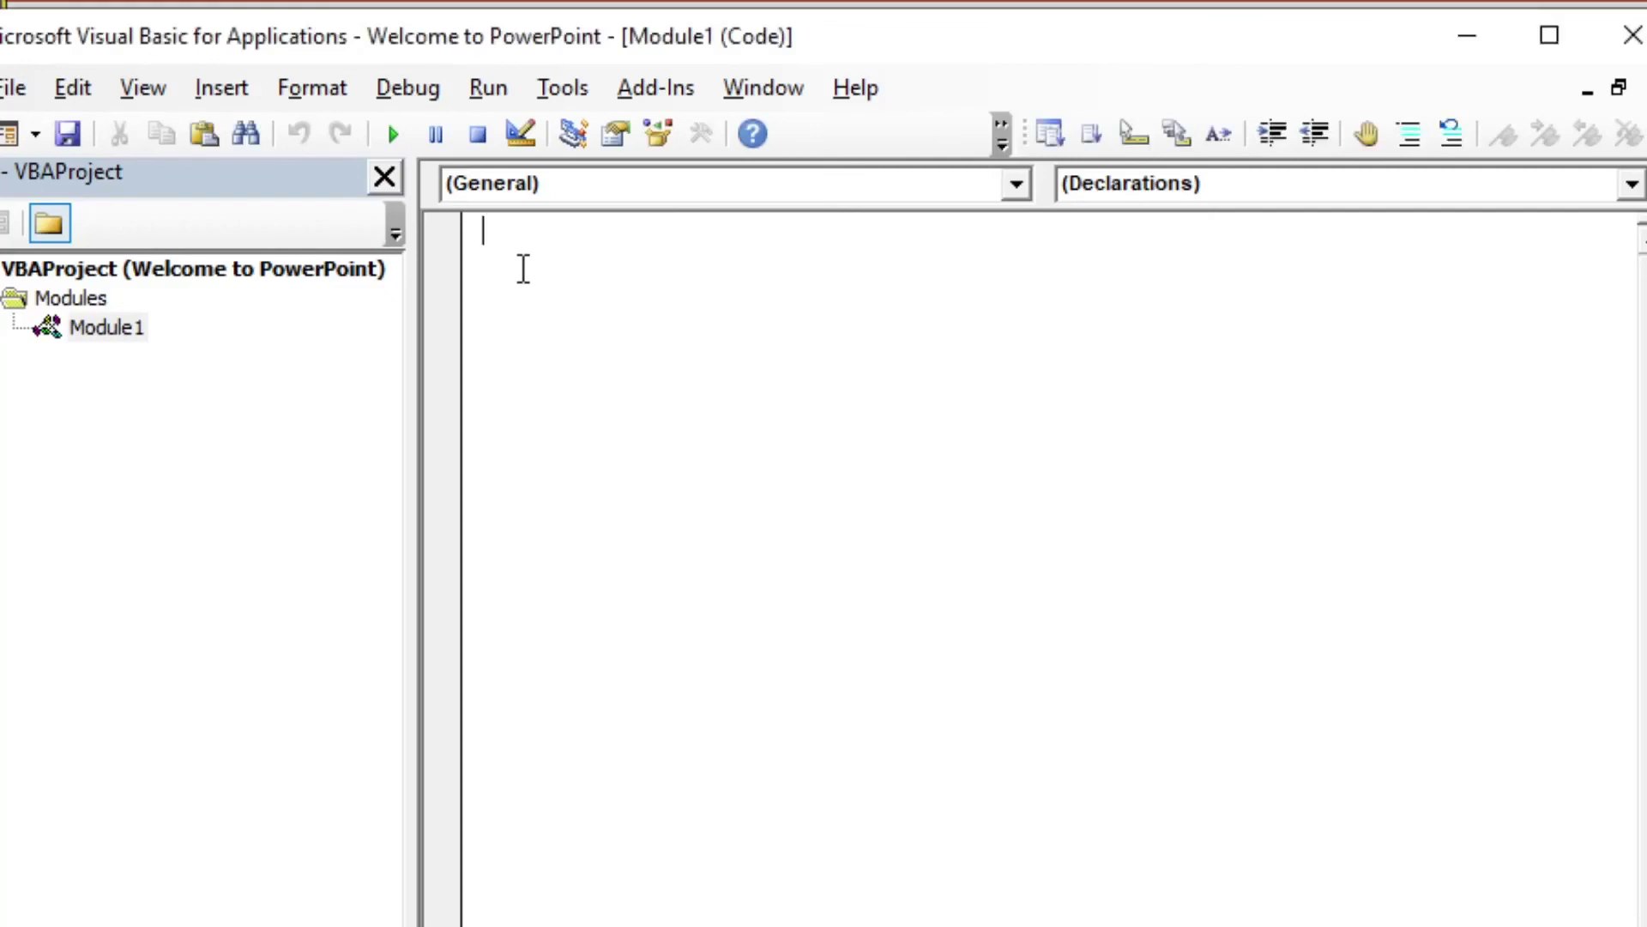
key(ctrl+v)
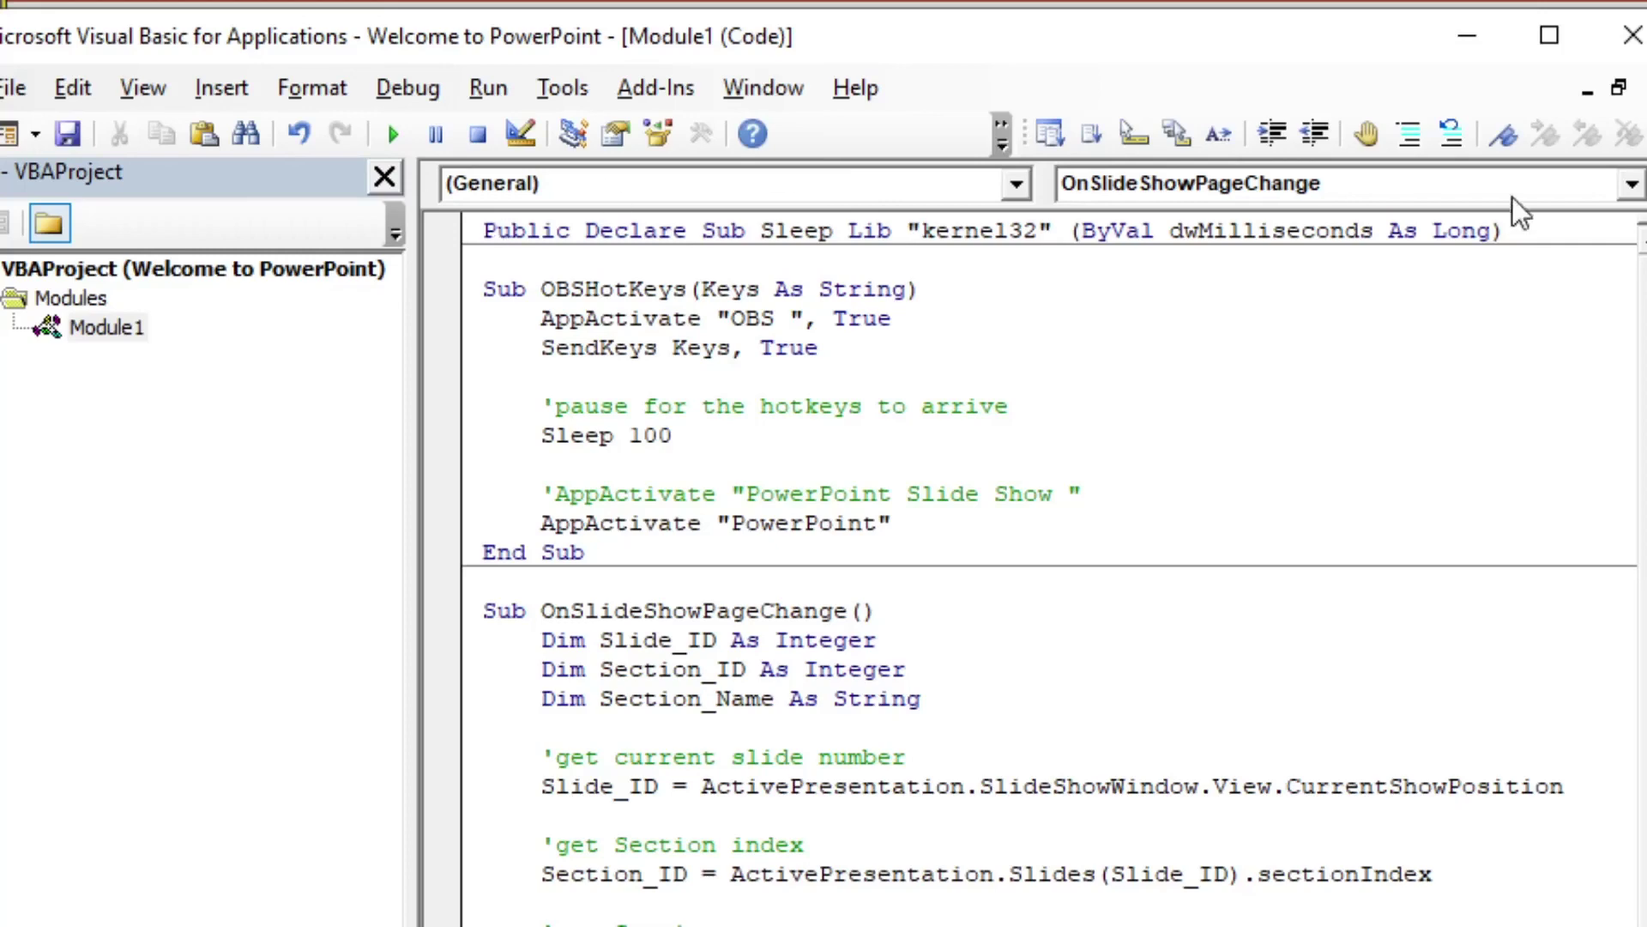
click(1467, 41)
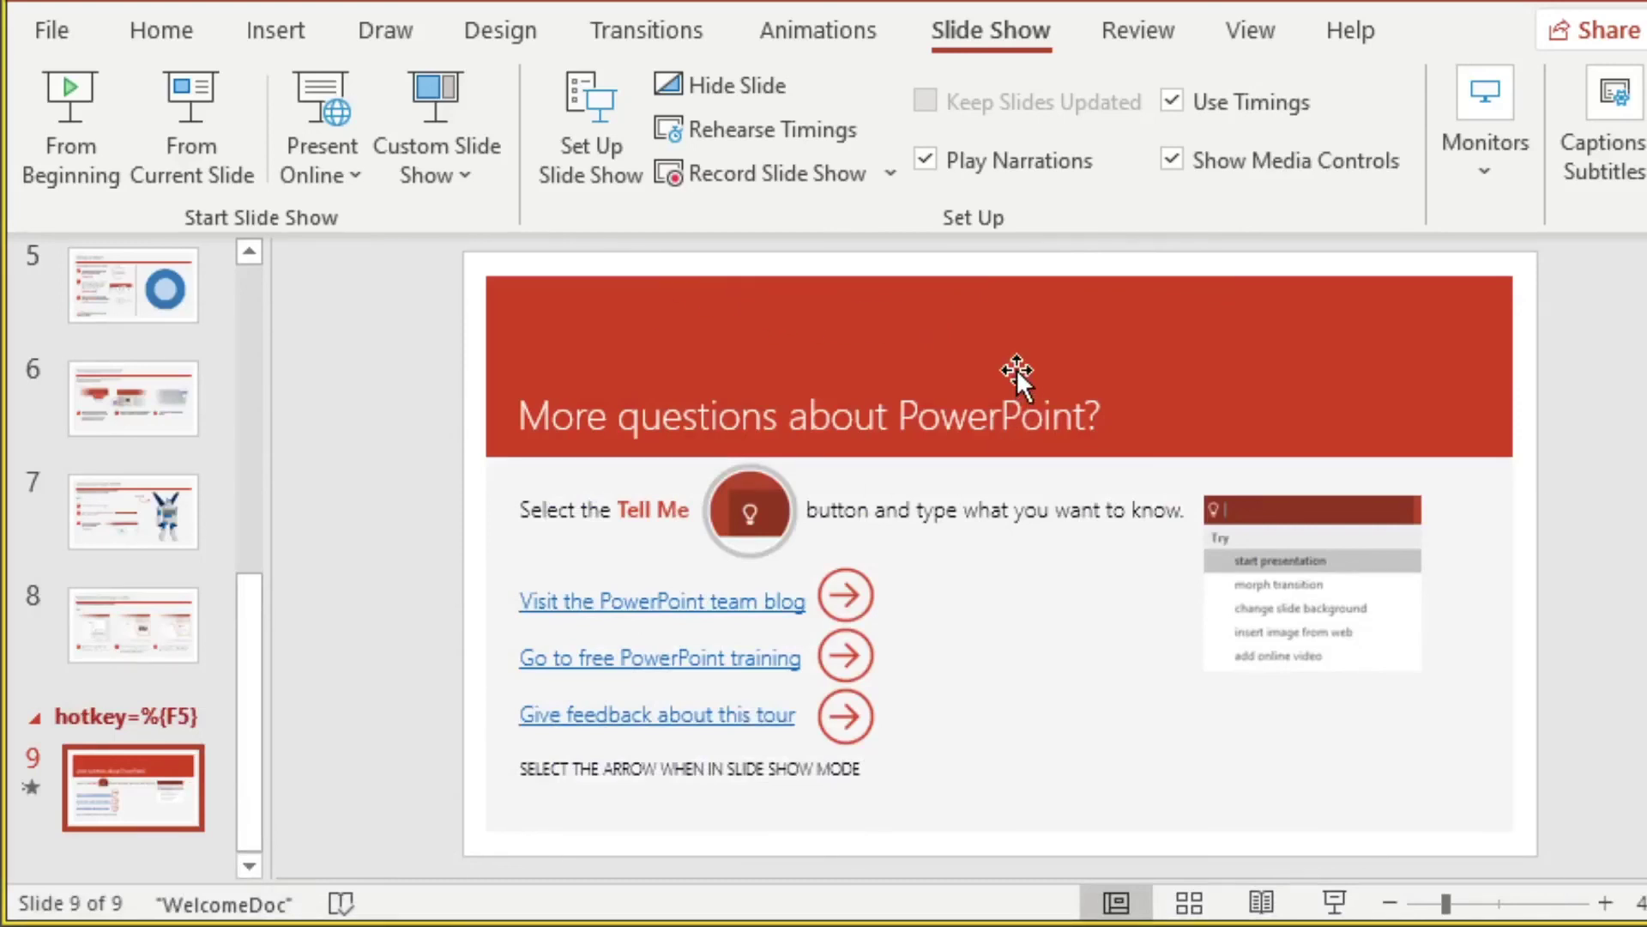
Run the slideshow to slide 8 while OBS switches through LowerLeft, UpperRight, LowerLeft and No_Camera.
key(alt+F5)
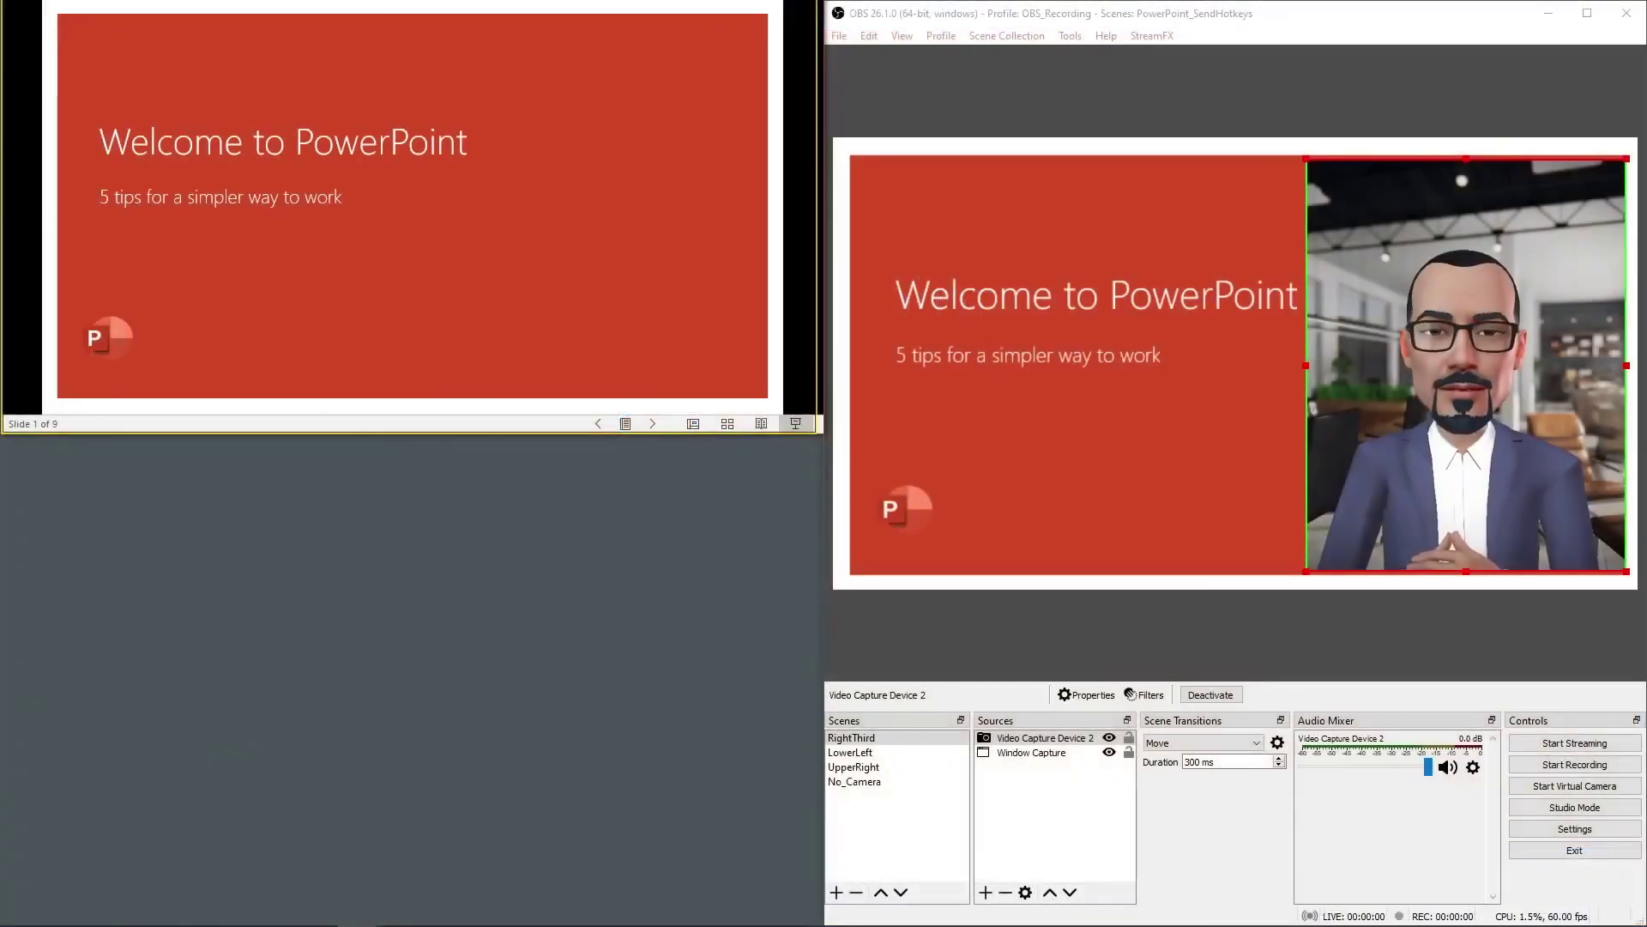
click(548, 153)
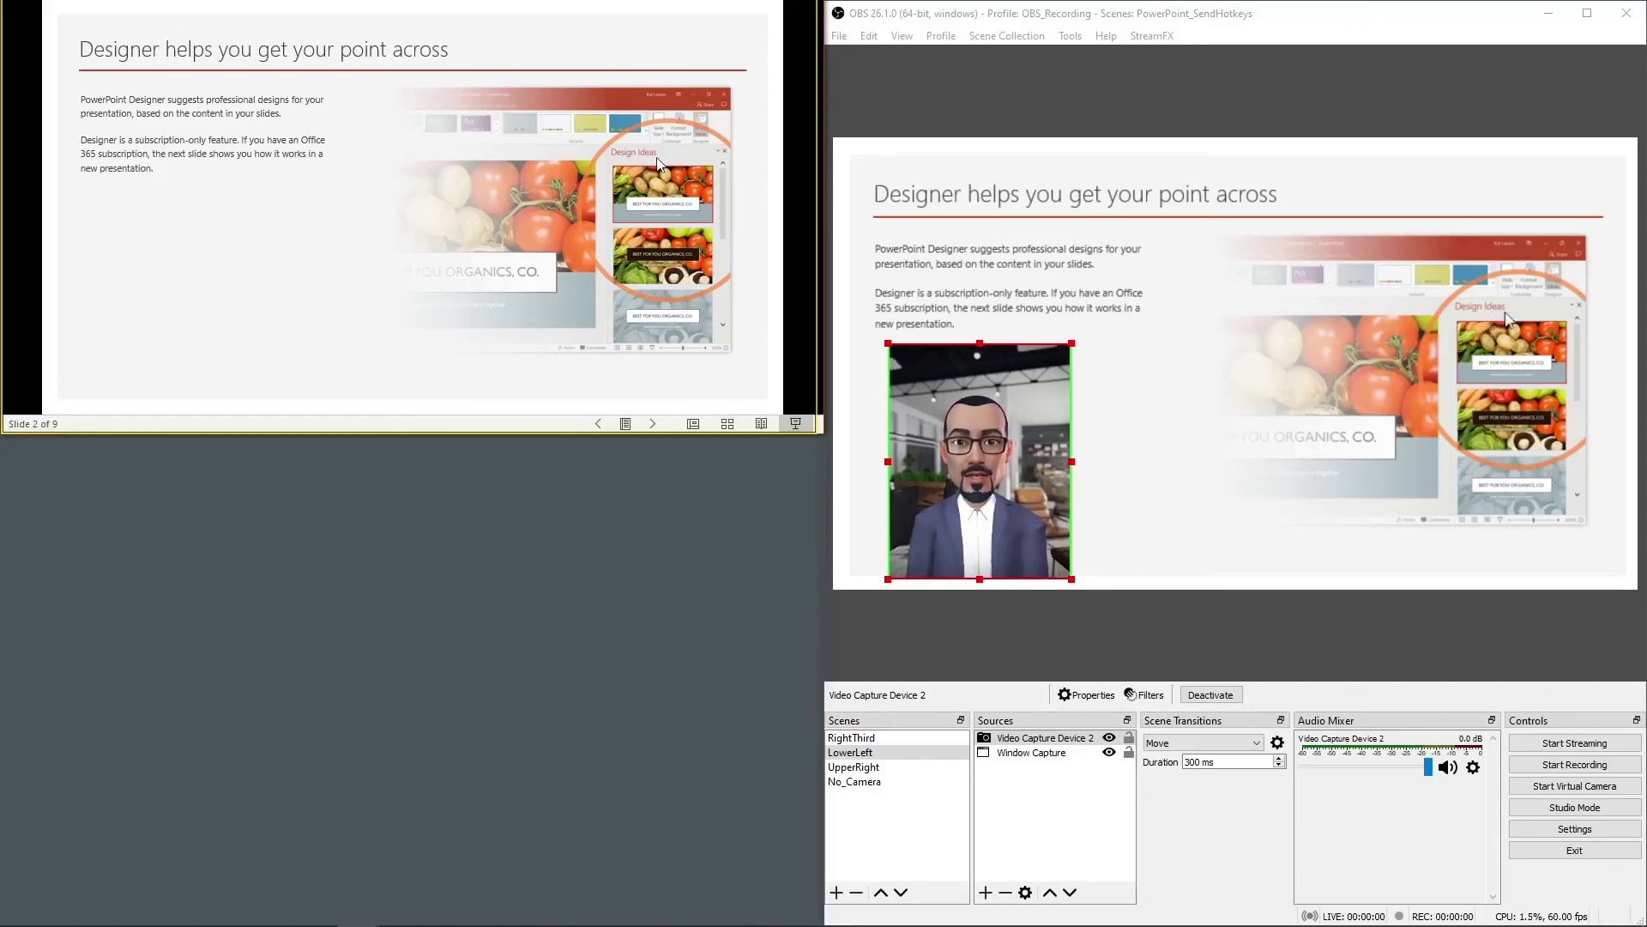
key(Right)
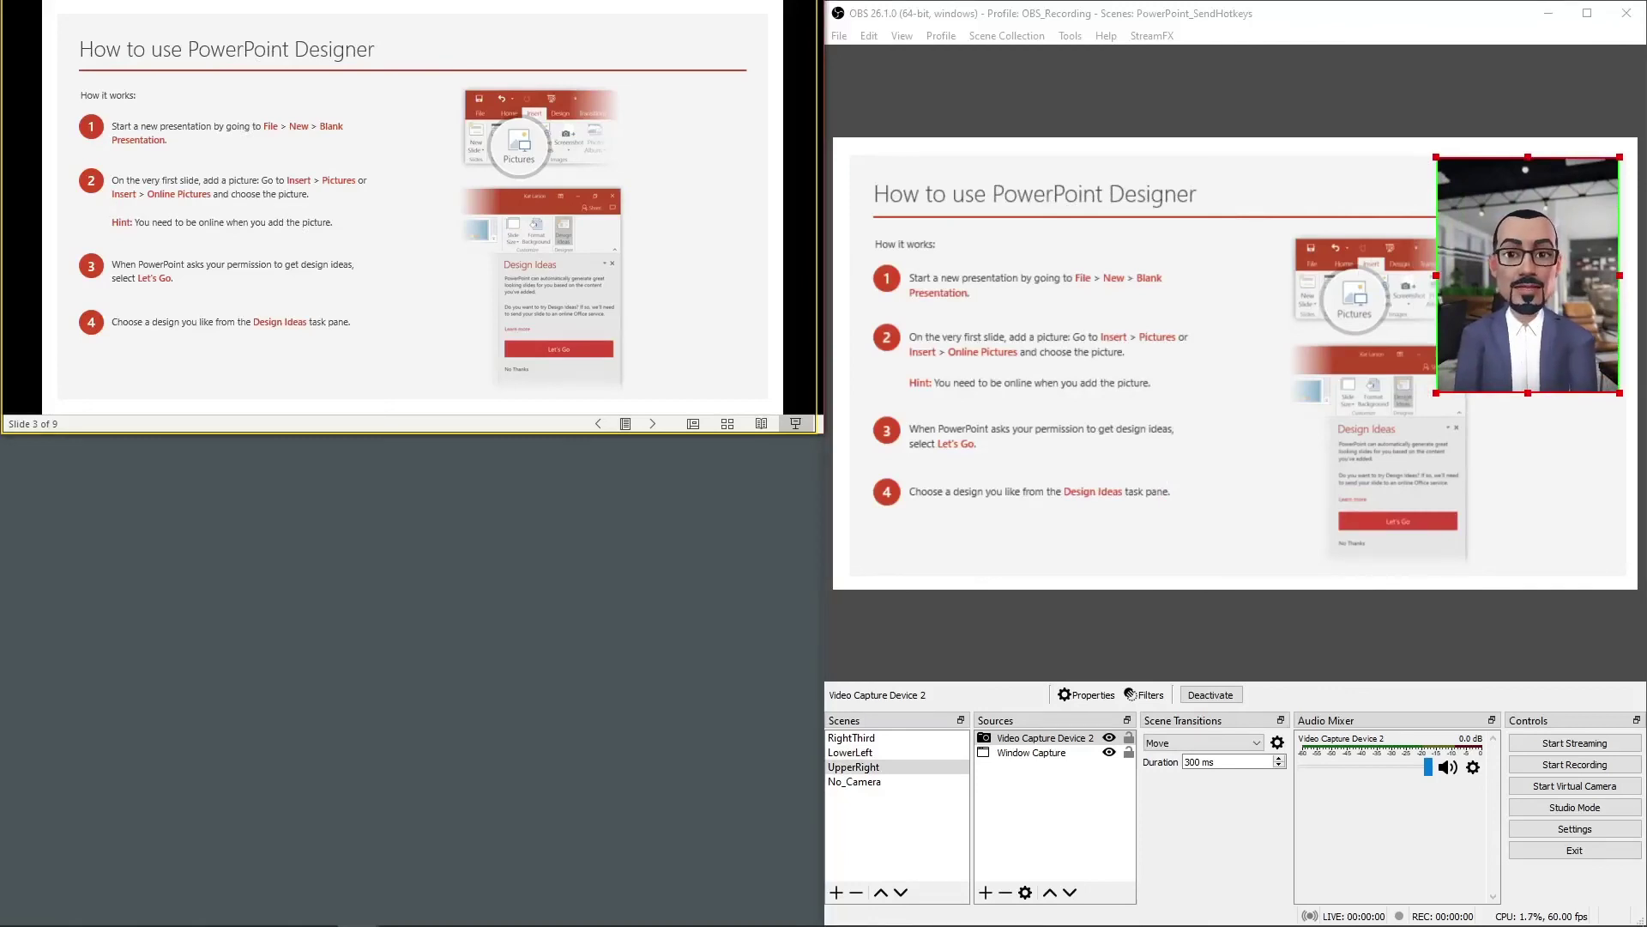
key(Right)
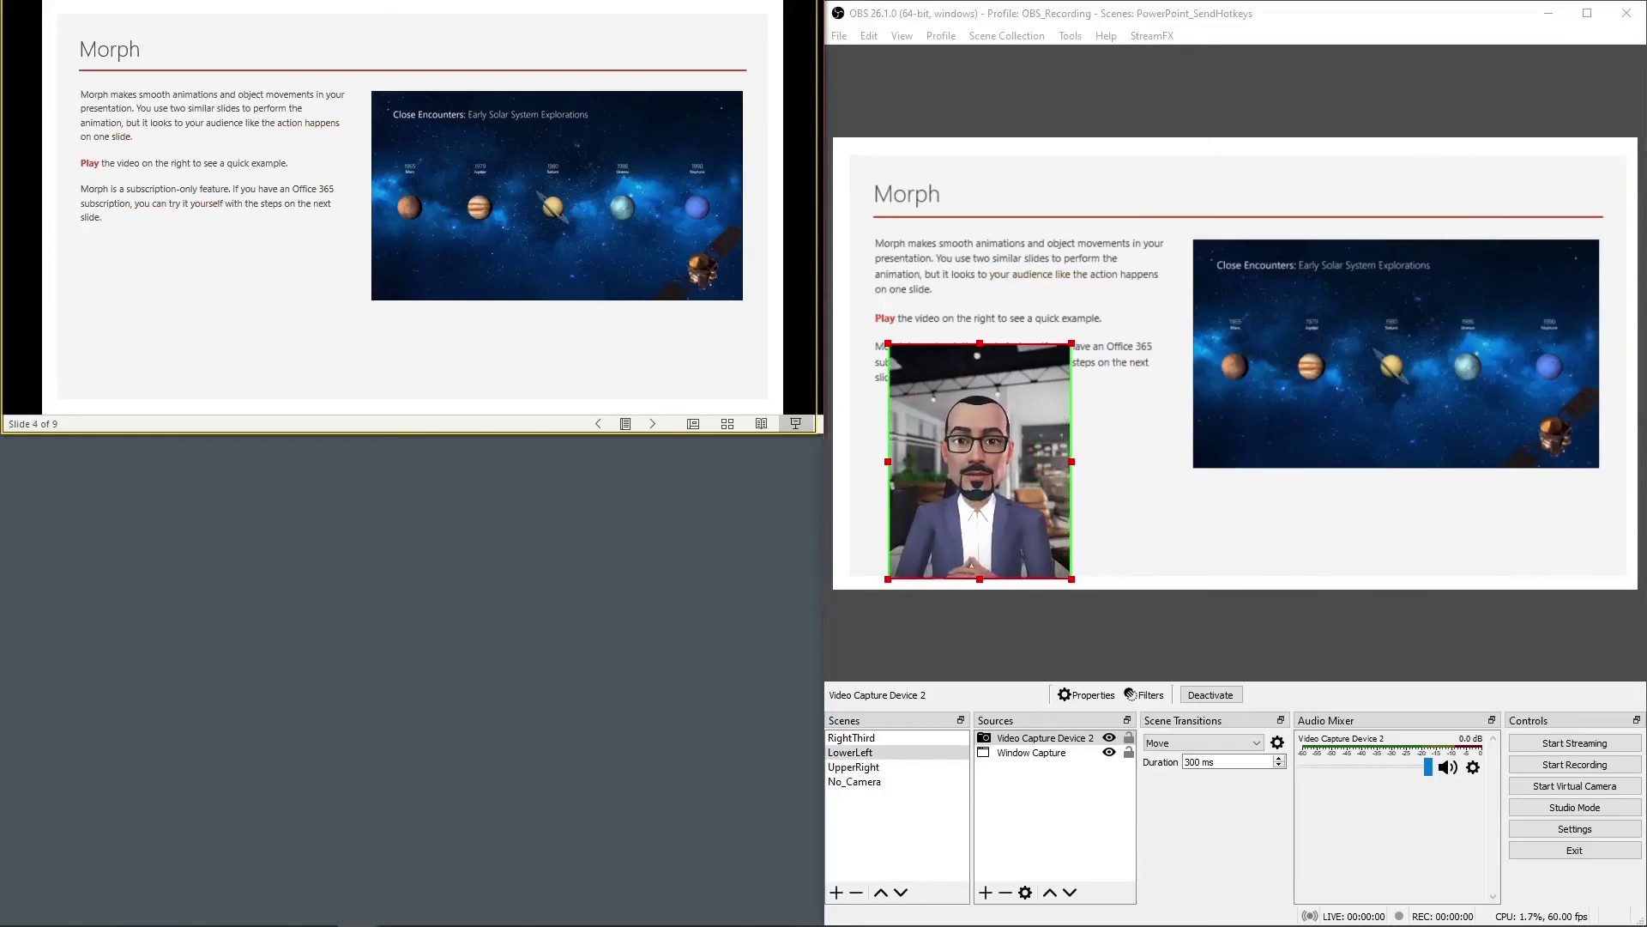
key(Right)
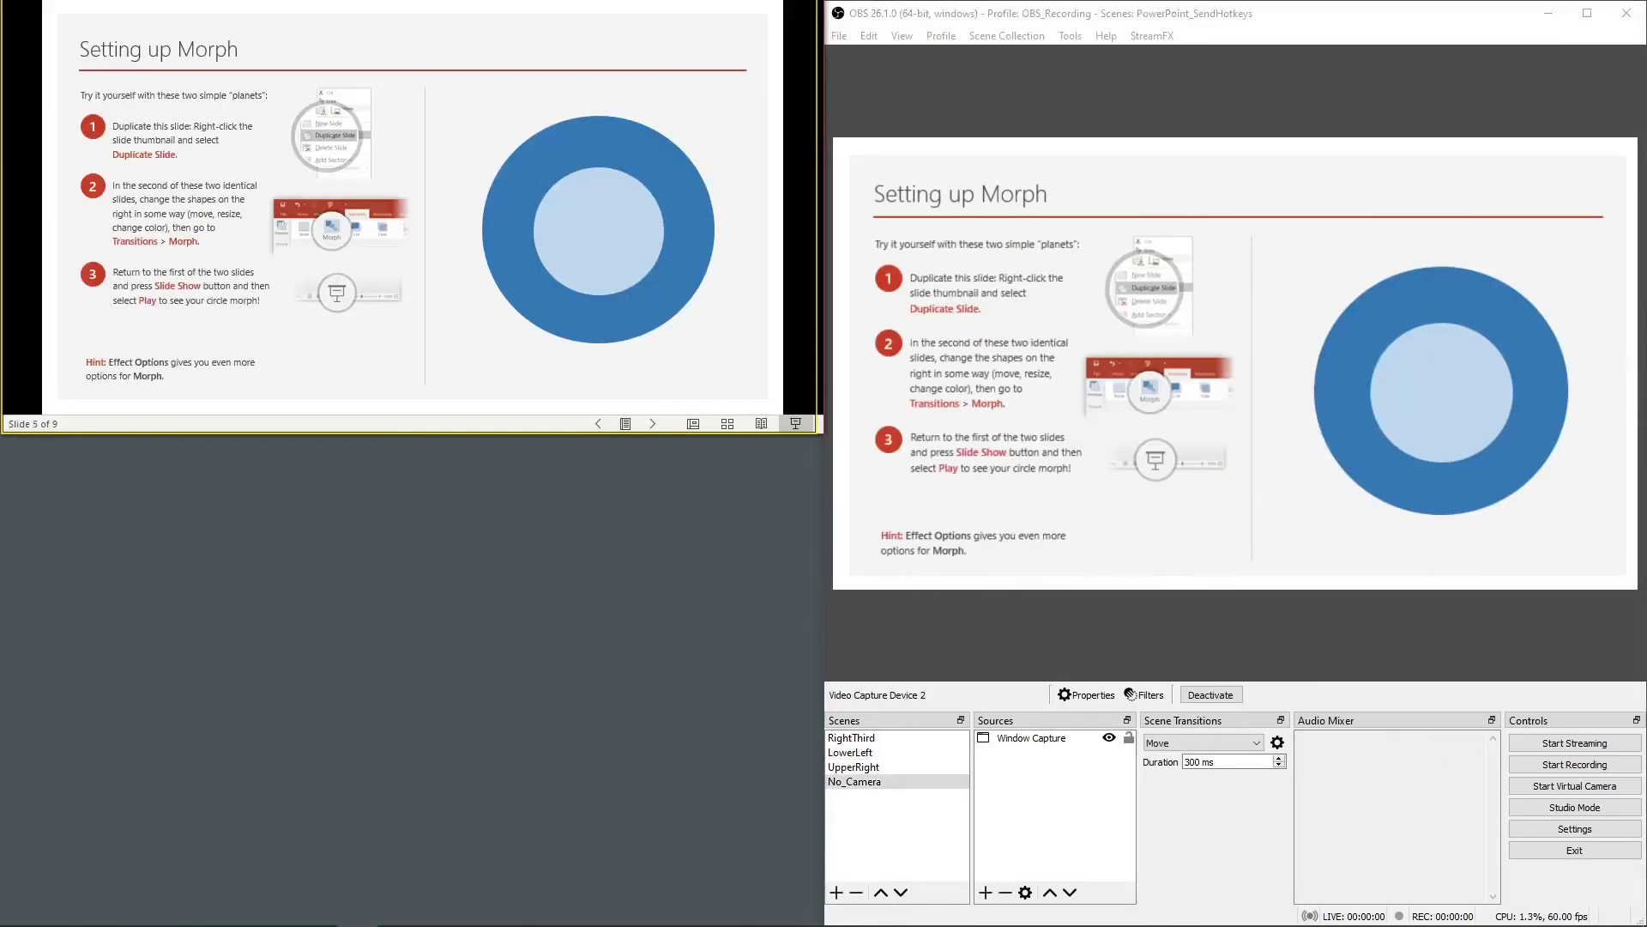
key(Right)
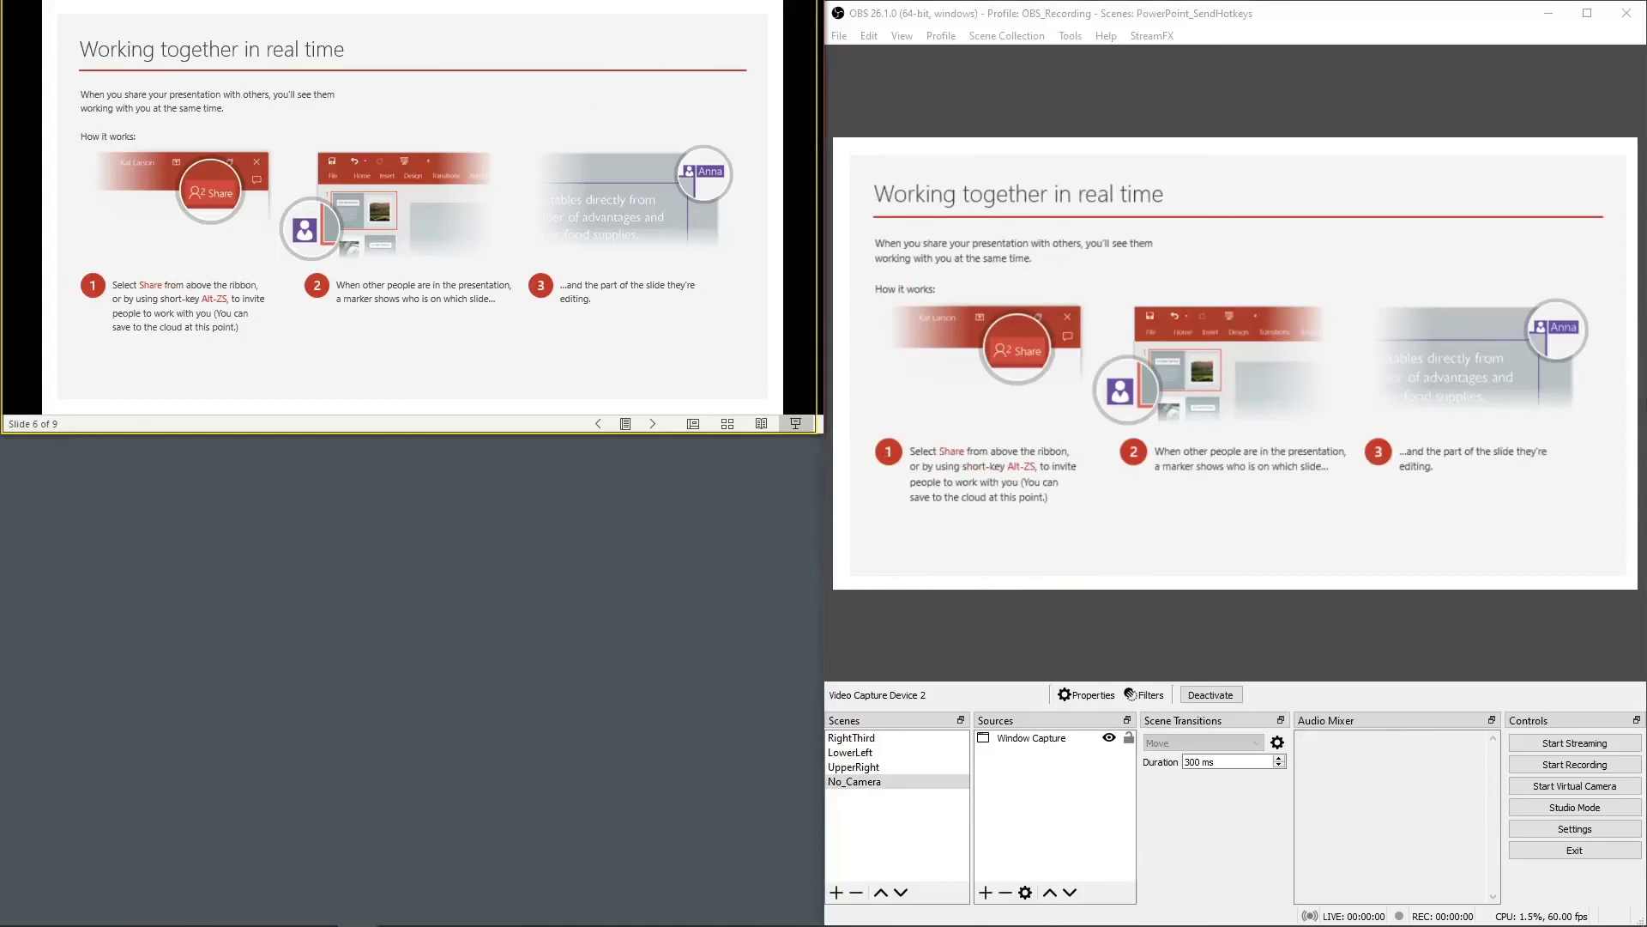
key(Right)
key(Right)
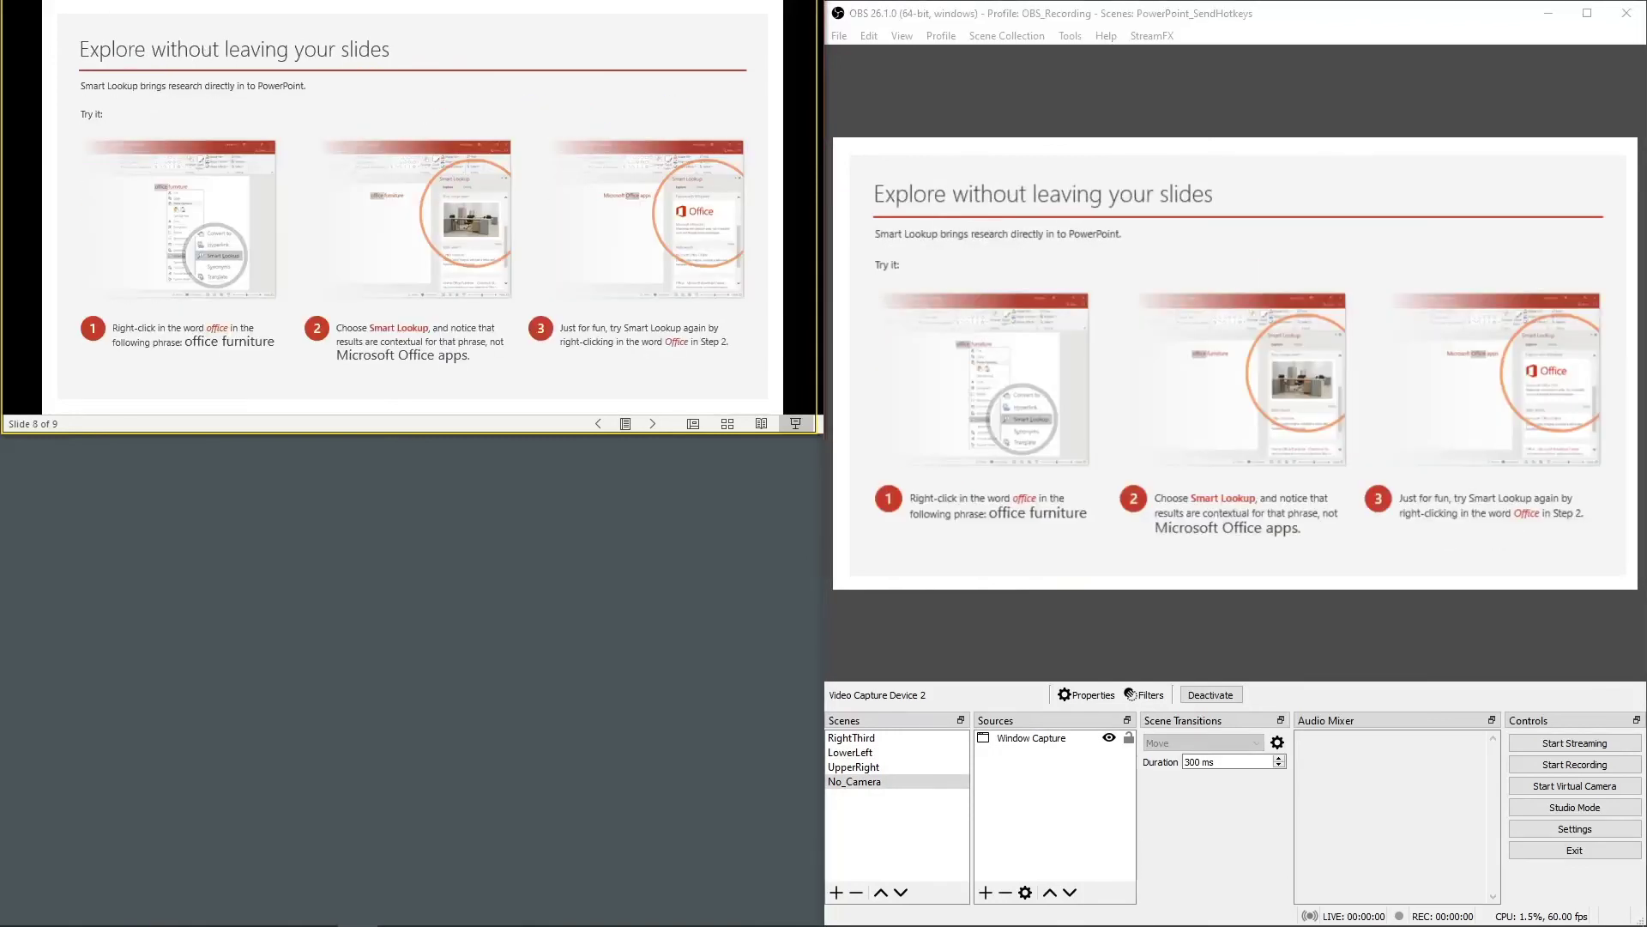
key(Right)
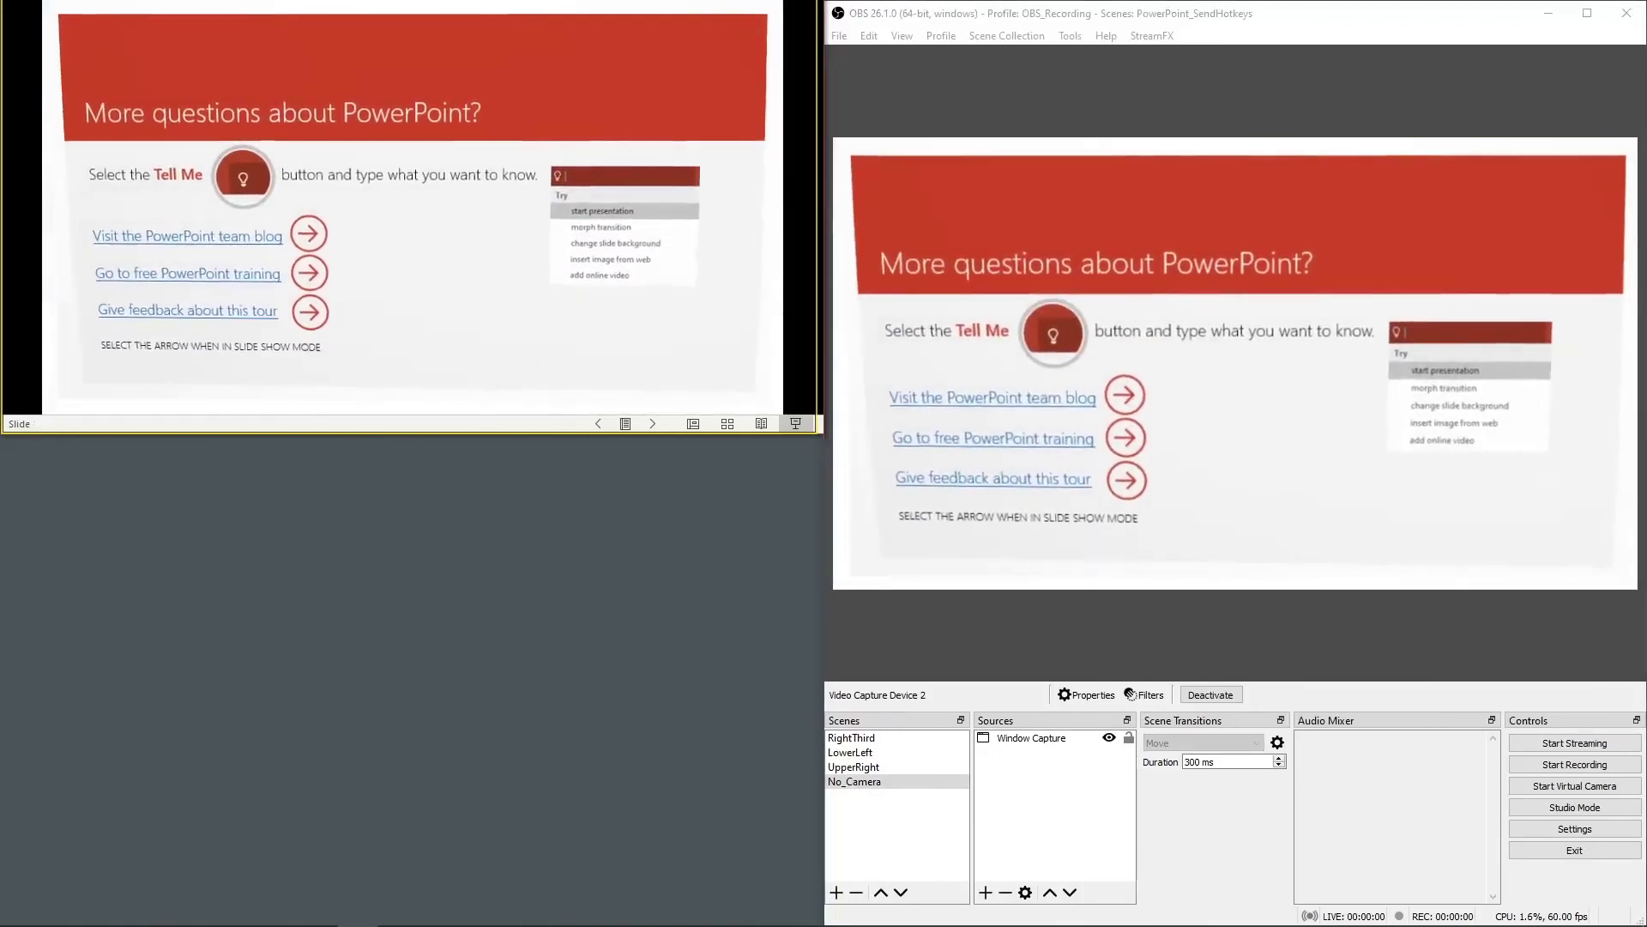